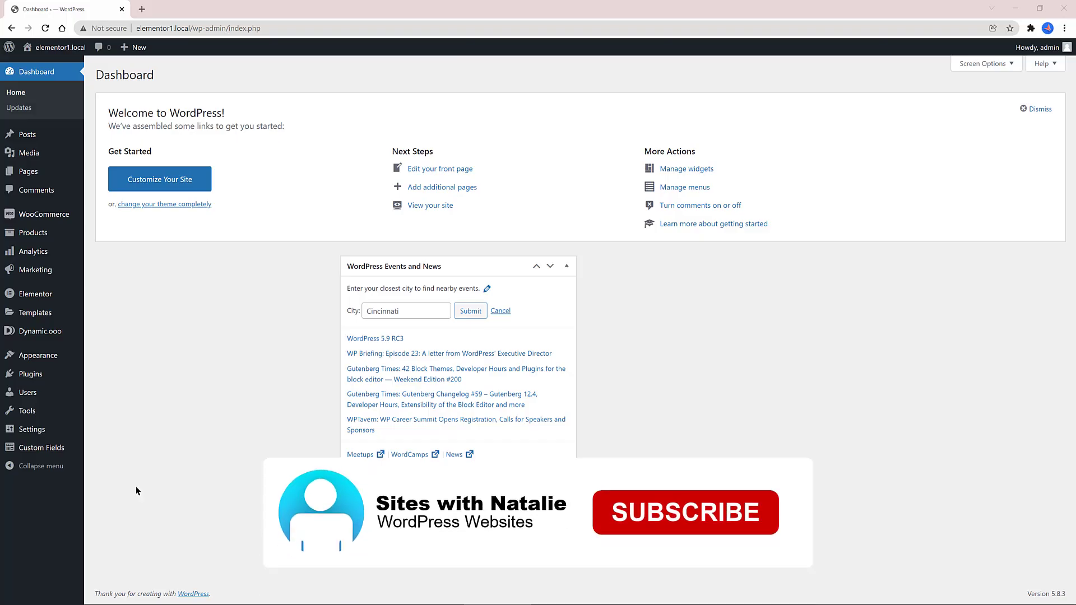
Step: Review the installed plugins, then go to the ACF Field Groups list
mouse_move(67, 373)
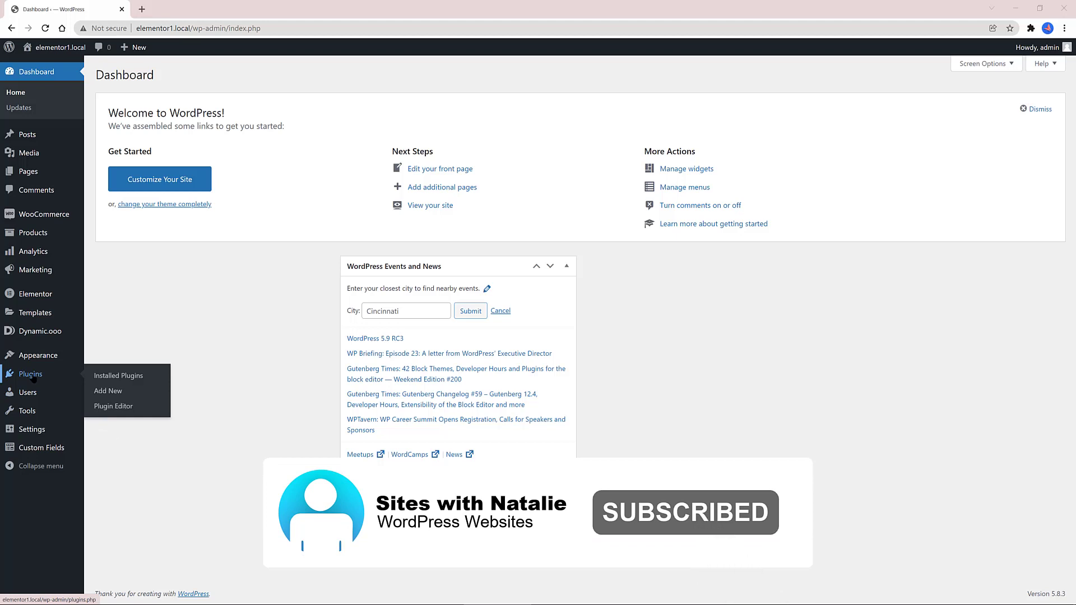
click(134, 380)
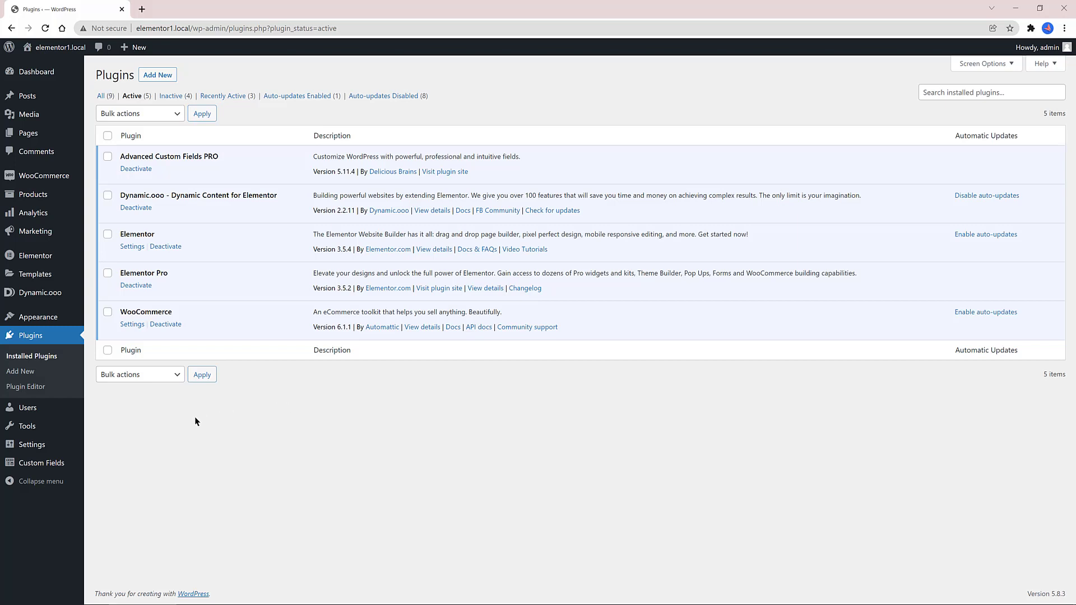
mouse_move(53, 464)
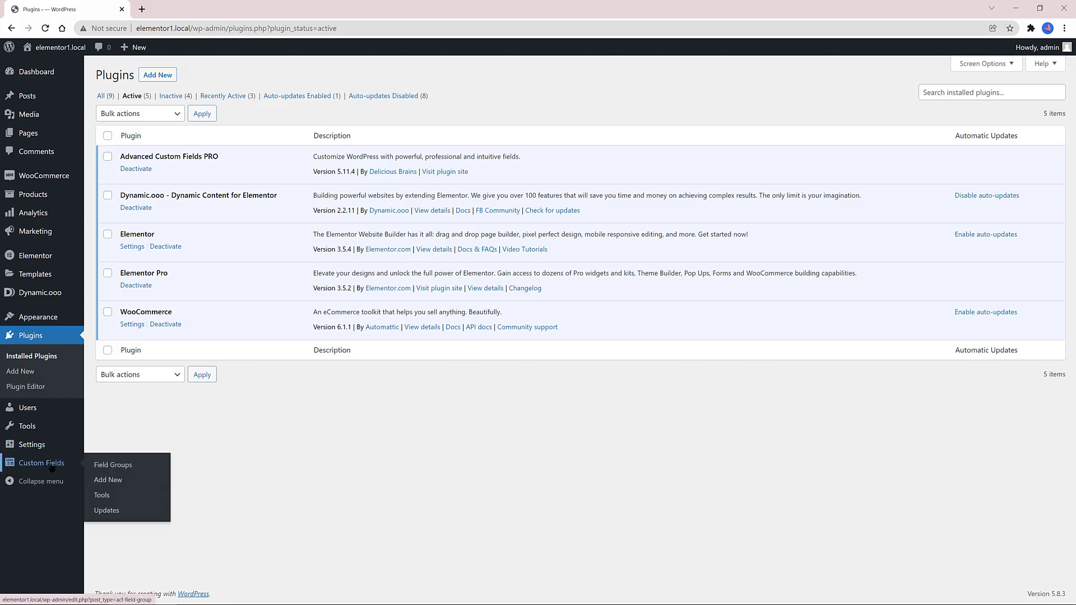
click(121, 470)
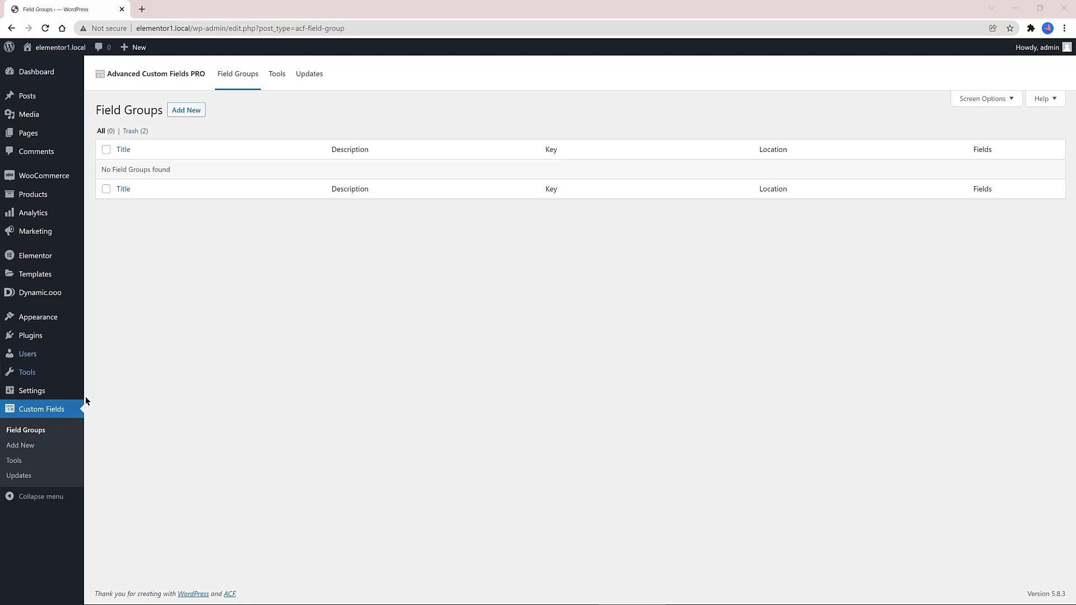
Step: Create a field group titled 'About' shown where Post Type equals Product, adding a first field
click(21, 446)
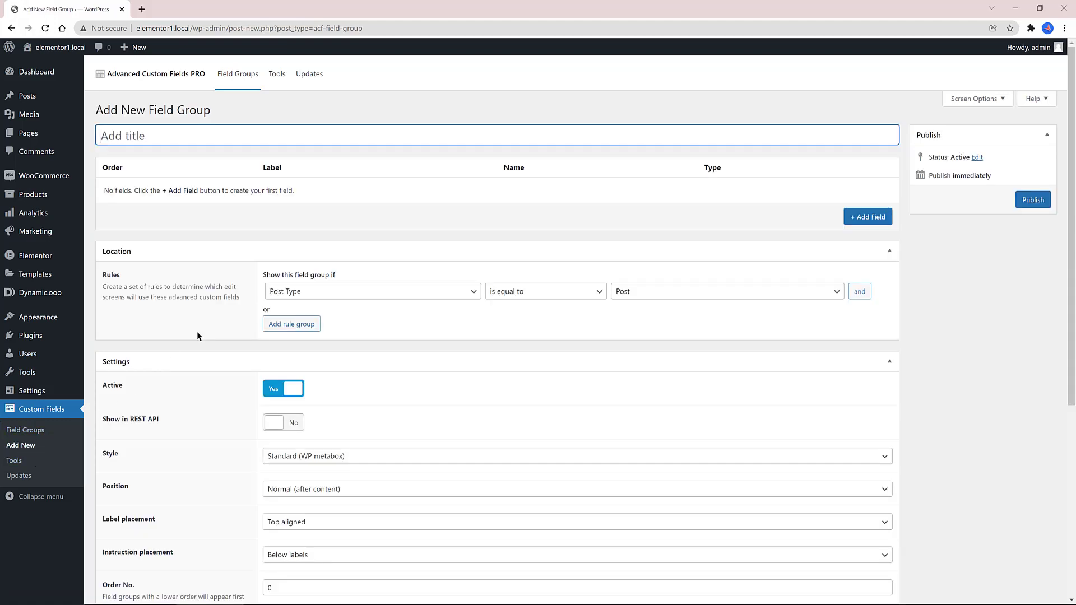
text(About)
click(651, 306)
click(656, 295)
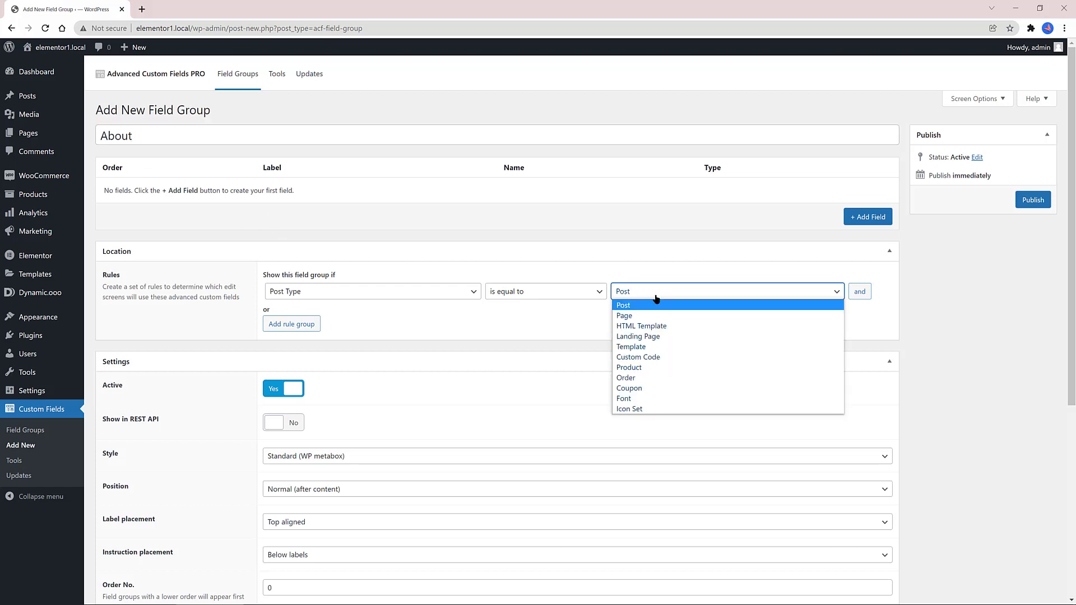
click(649, 367)
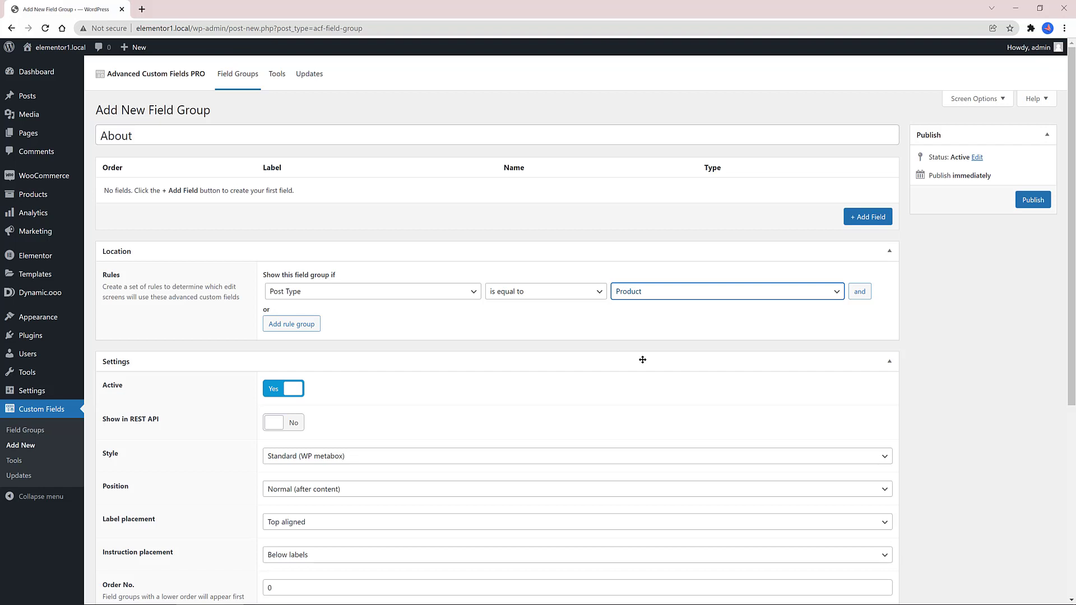
click(867, 216)
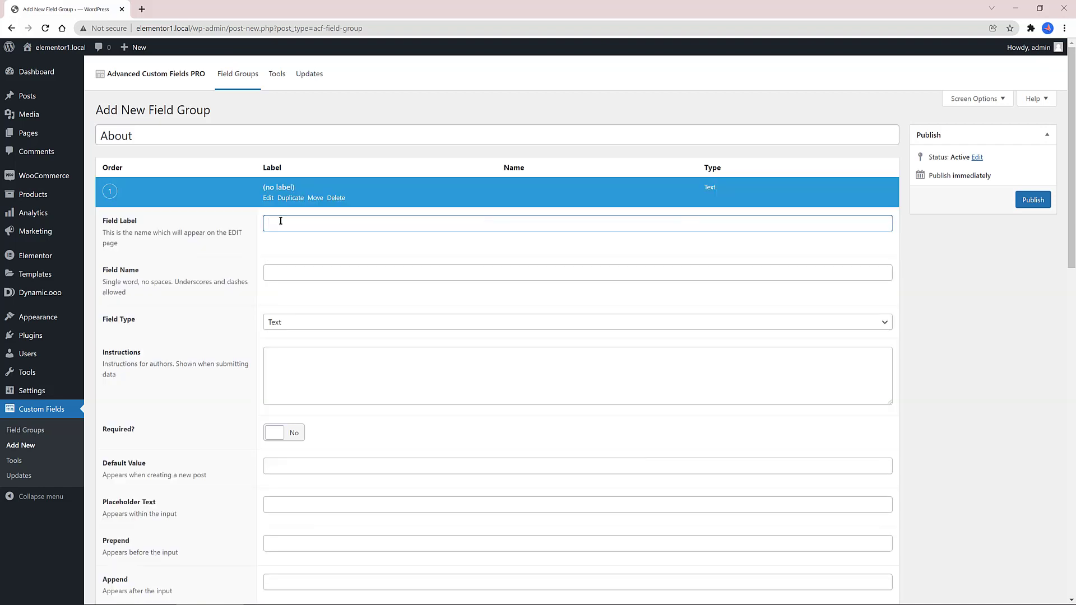
Step: Label the new field 'About' and set its type to Repeater
text(About)
click(331, 274)
click(296, 321)
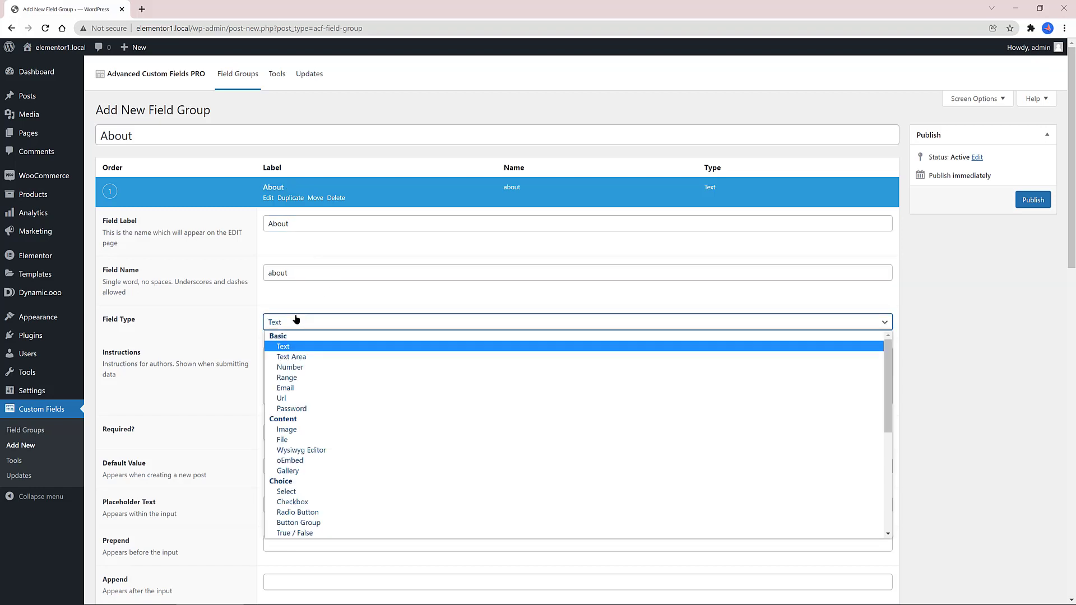
scroll(308, 513, down, 5)
click(308, 512)
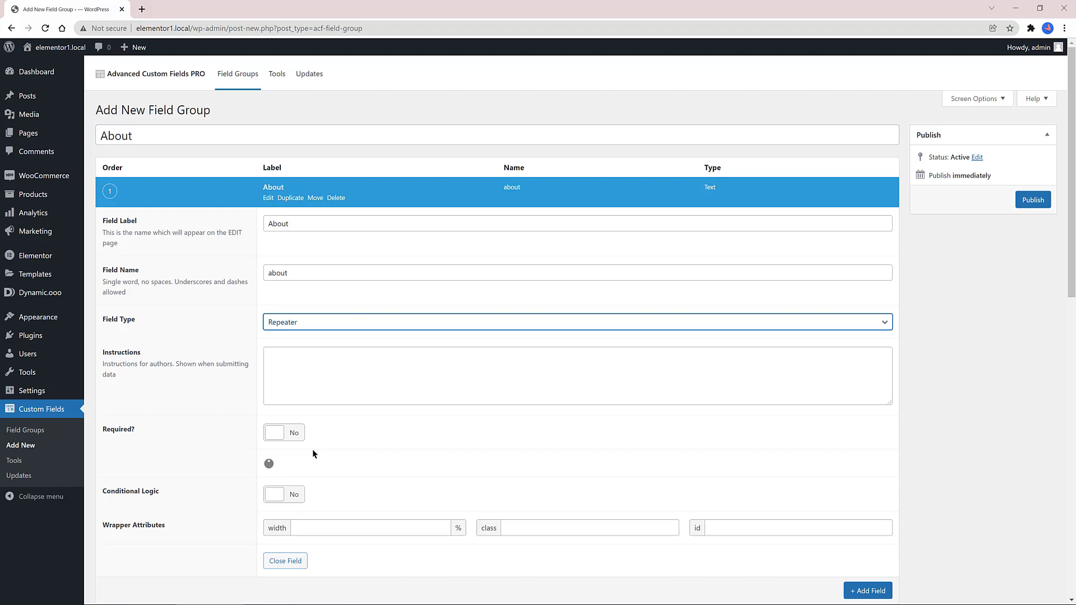
scroll(339, 438, down, 1)
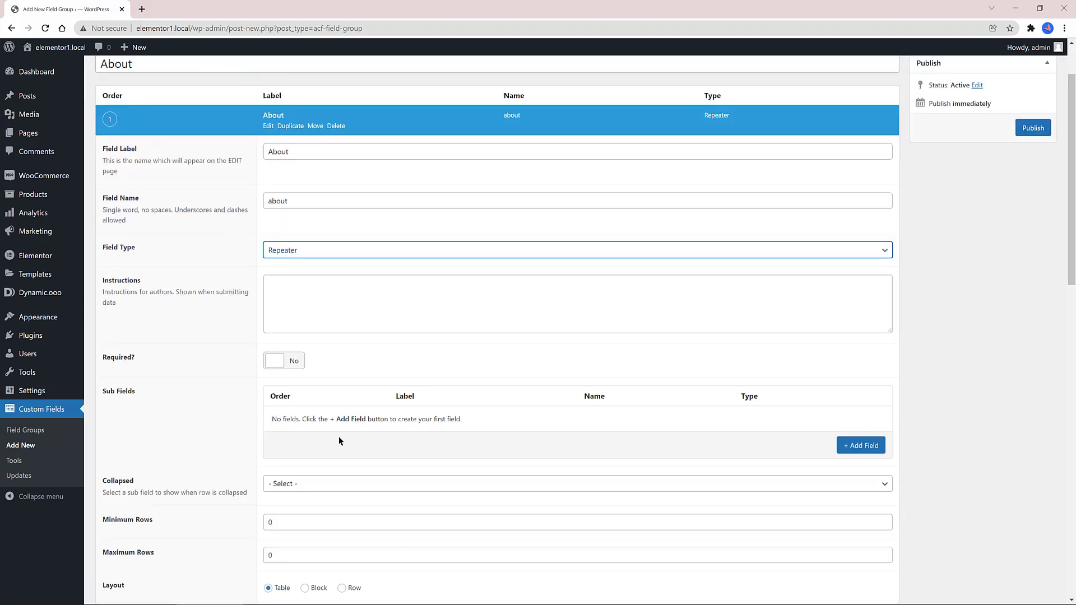
scroll(339, 441, down, 1)
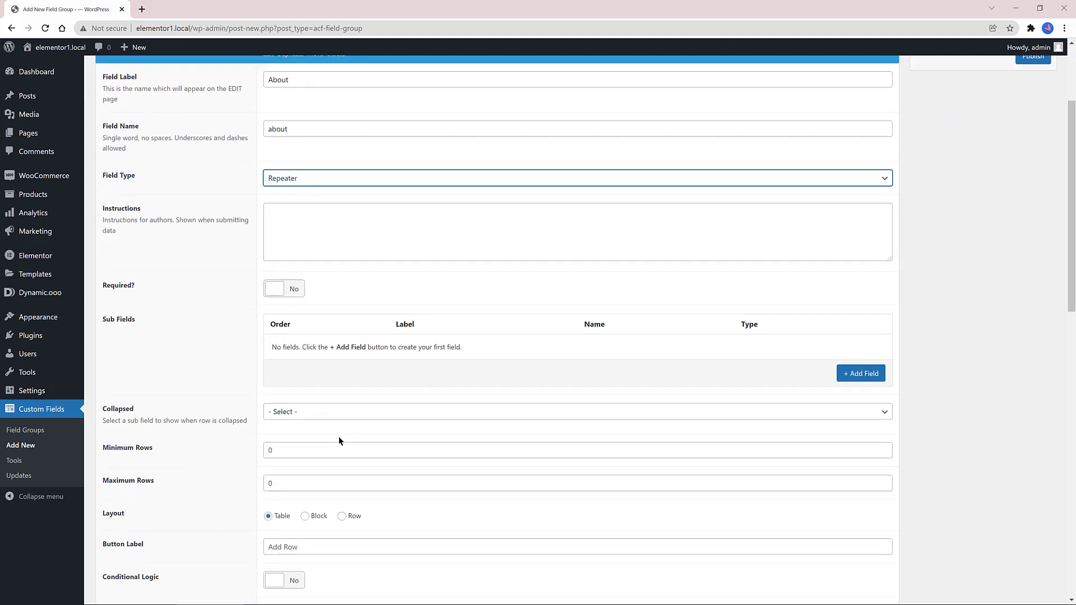
Step: Add Trait and Key text sub-fields to the About repeater
click(856, 374)
text(Trait)
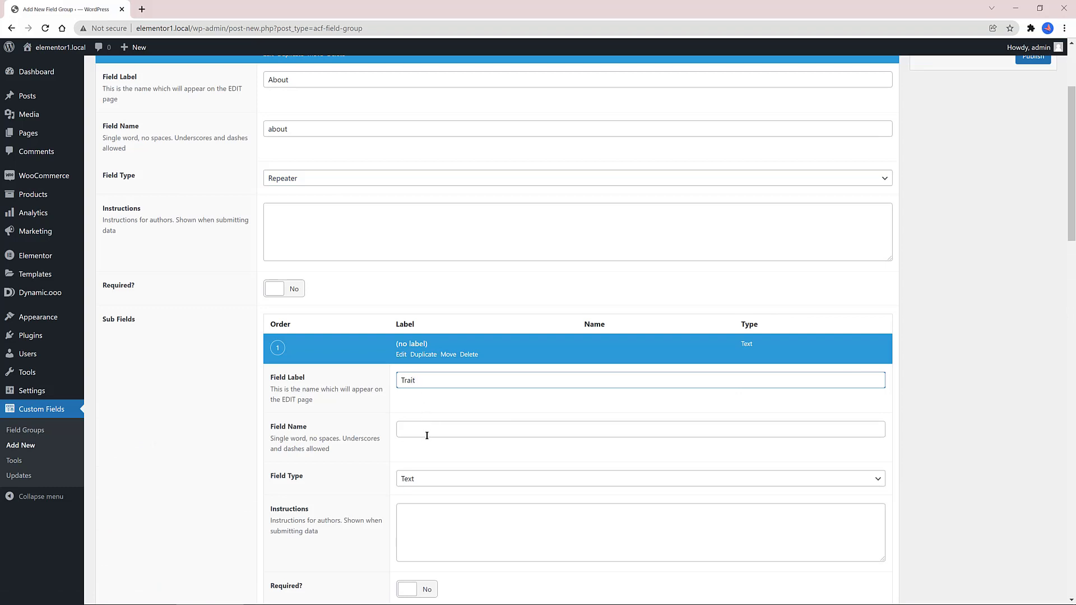
click(426, 436)
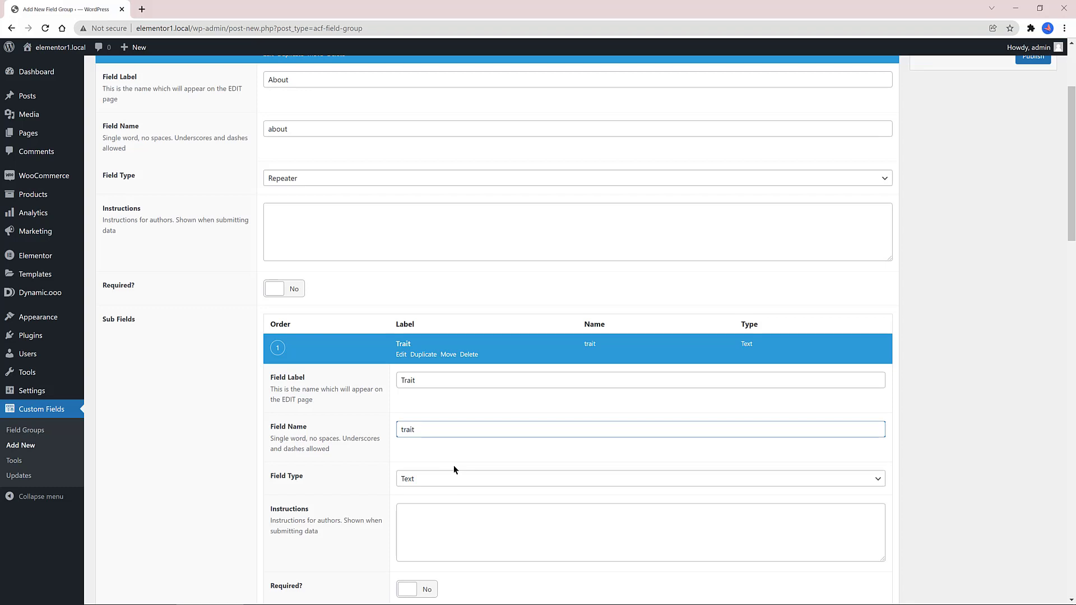
click(405, 344)
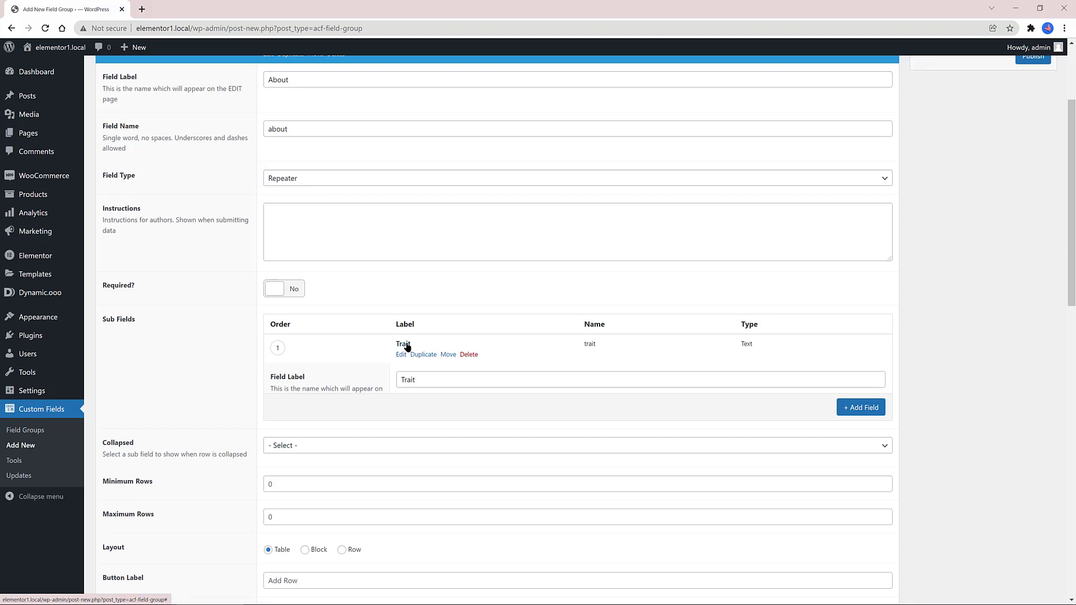
click(866, 380)
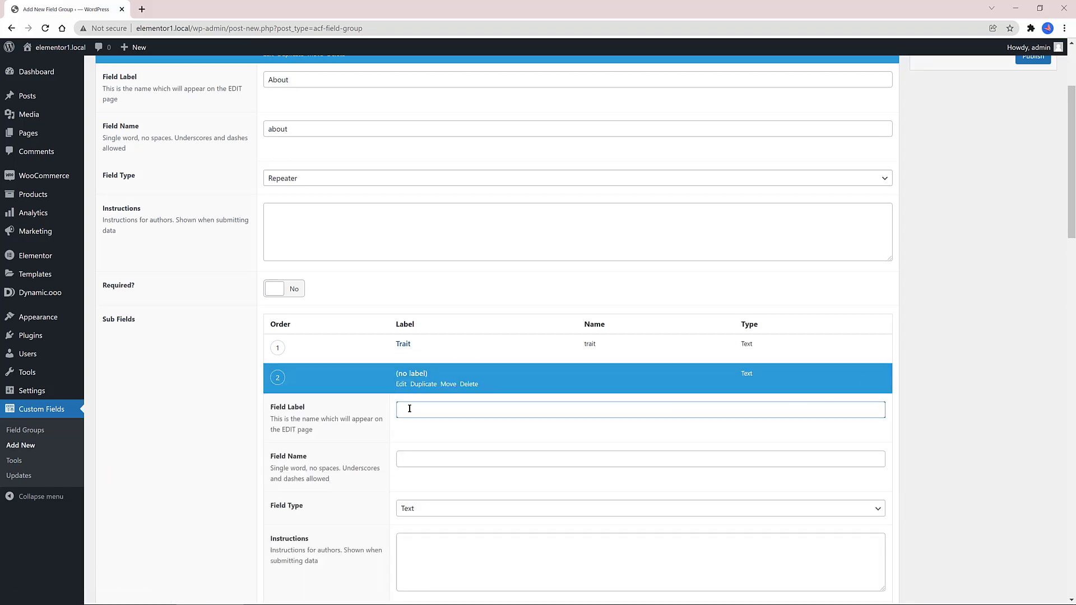
text(Key)
click(410, 379)
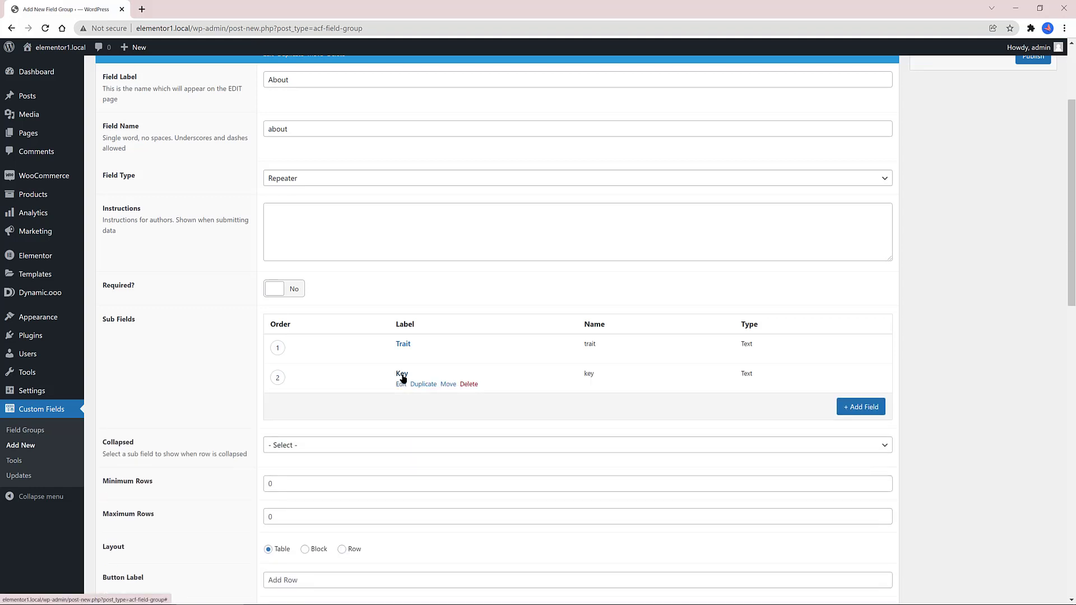
Step: Add a Grow sub-field and collapse the About field's settings
click(862, 409)
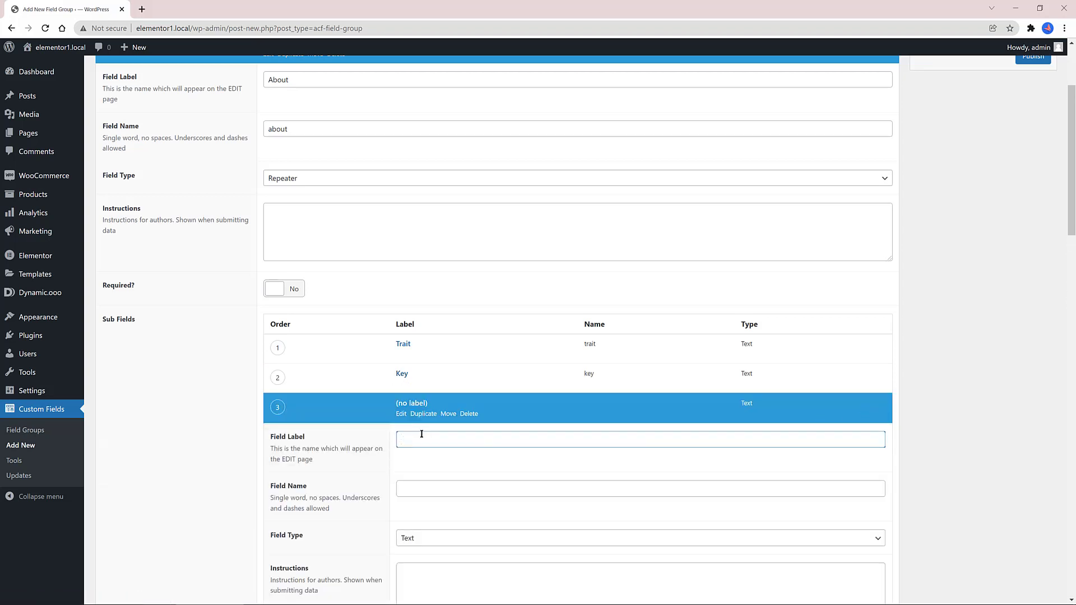
text(Grow)
click(472, 452)
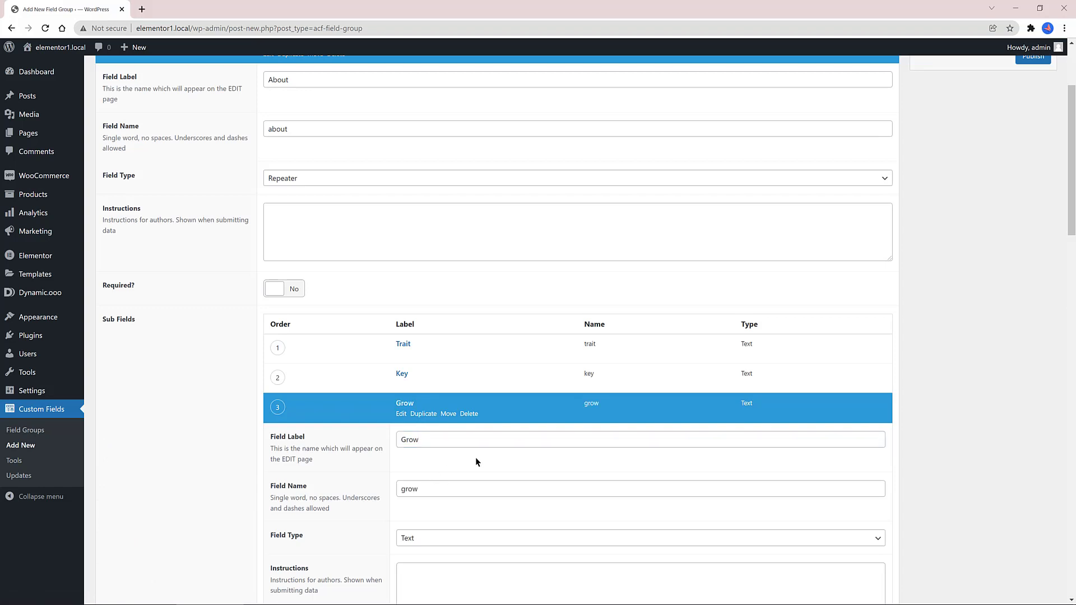
scroll(457, 447, down, 3)
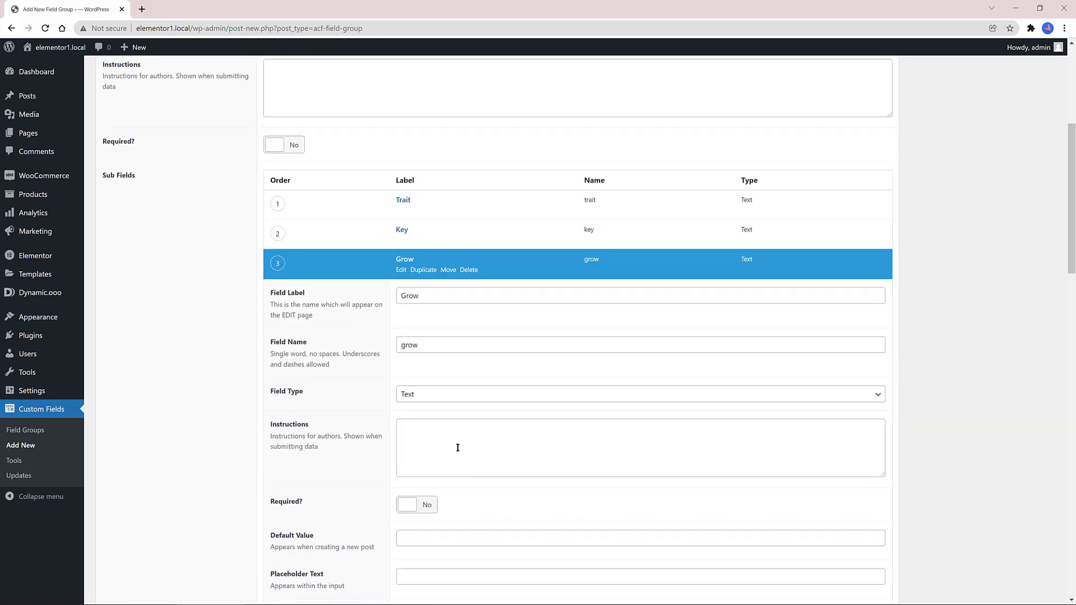
click(400, 262)
scroll(375, 263, up, 5)
click(276, 191)
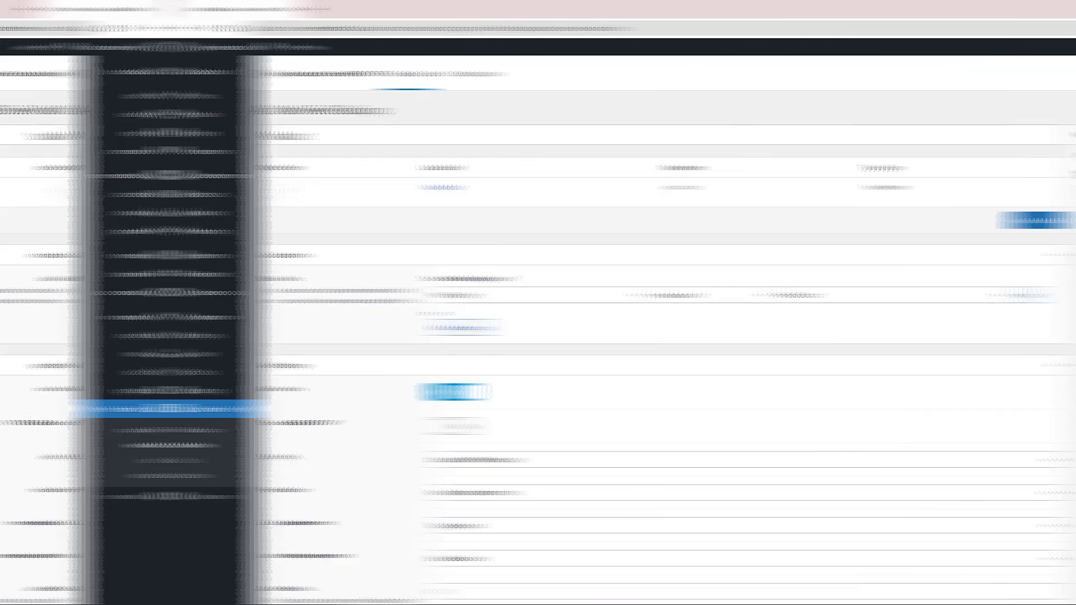
Step: Publish the About field group and open the Bird of Paradise product for editing
click(1034, 201)
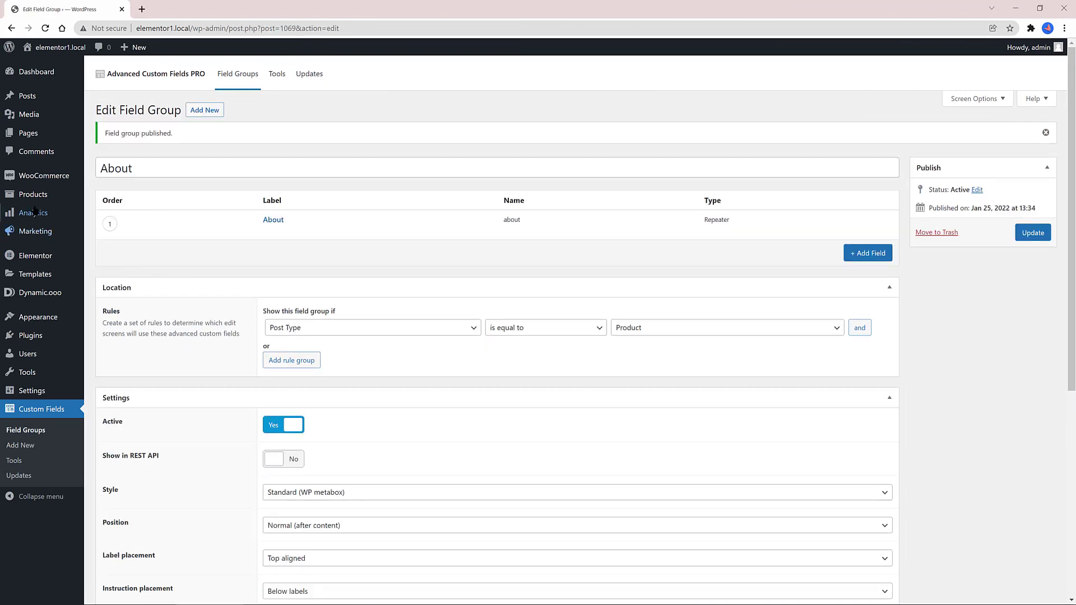
mouse_move(30, 197)
click(116, 197)
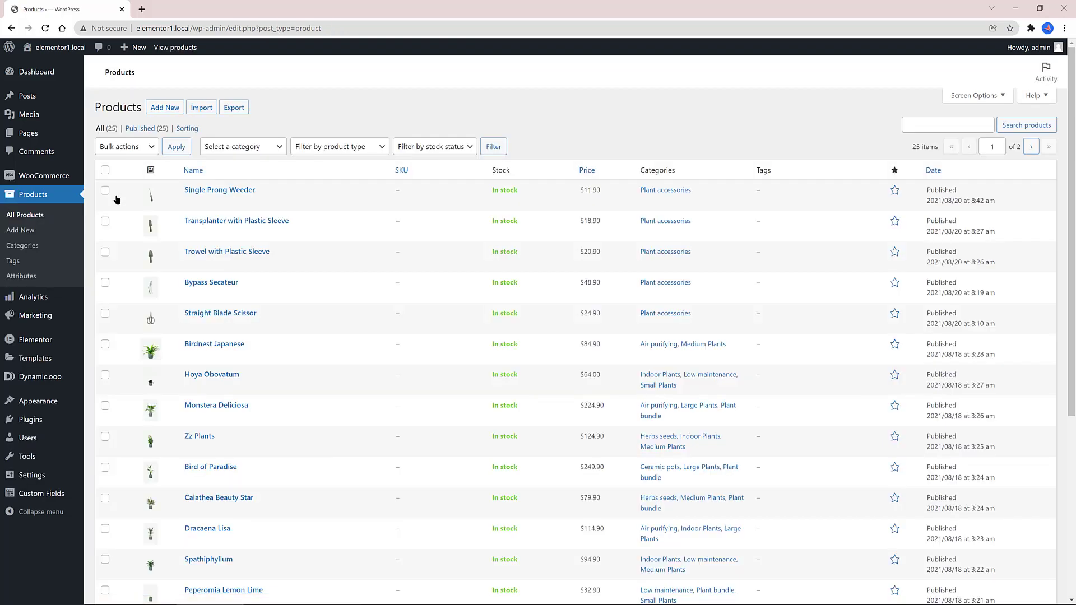
click(216, 479)
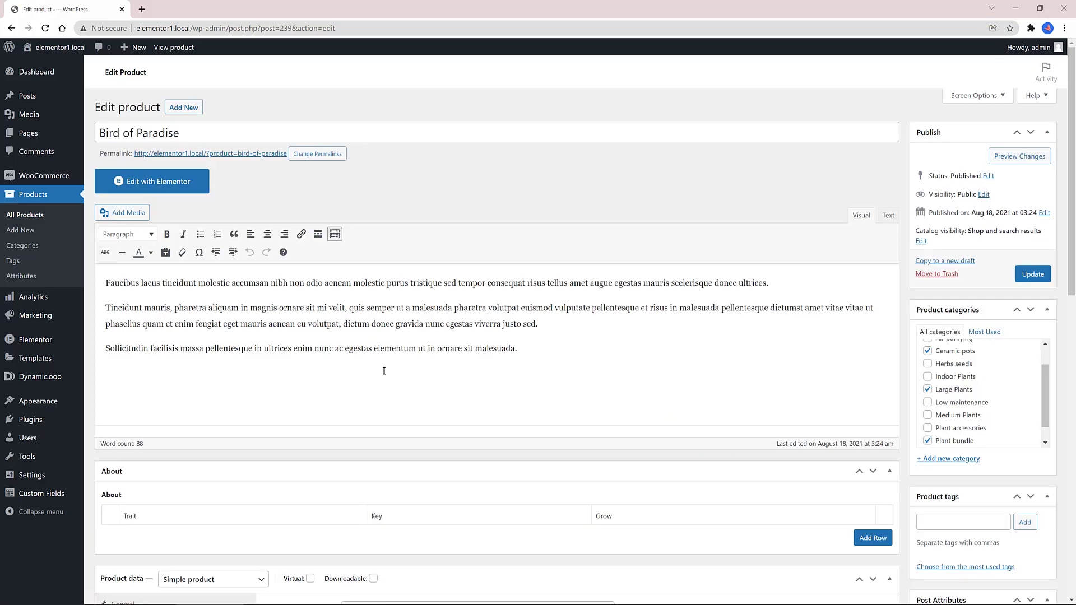
Step: Add an About row with pasted Trait, Key and Grow 'Requires medium to low light' text
scroll(608, 169, down, 4)
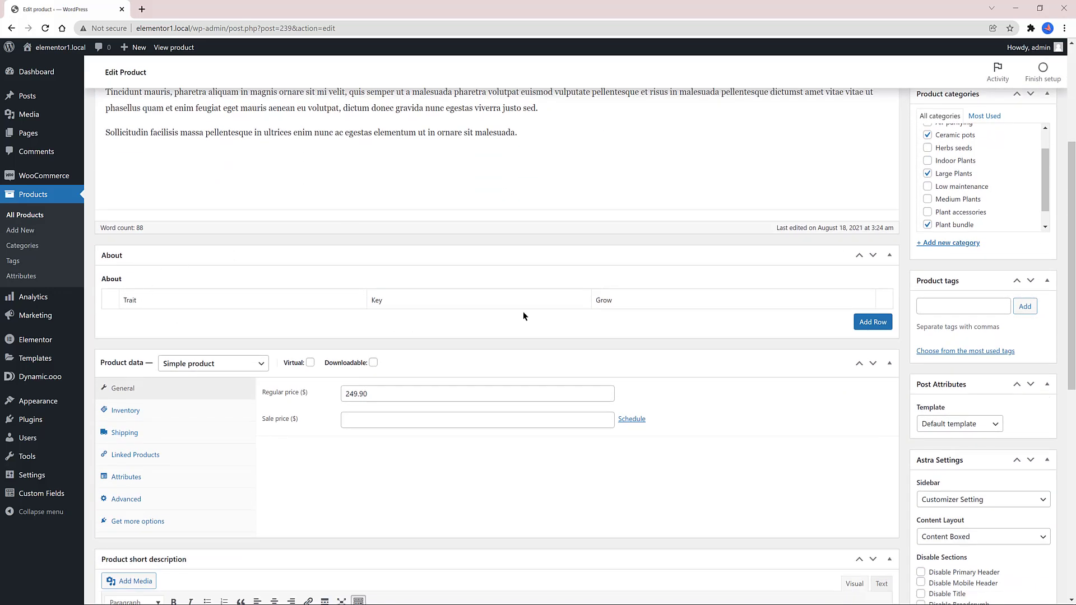
click(873, 321)
click(147, 320)
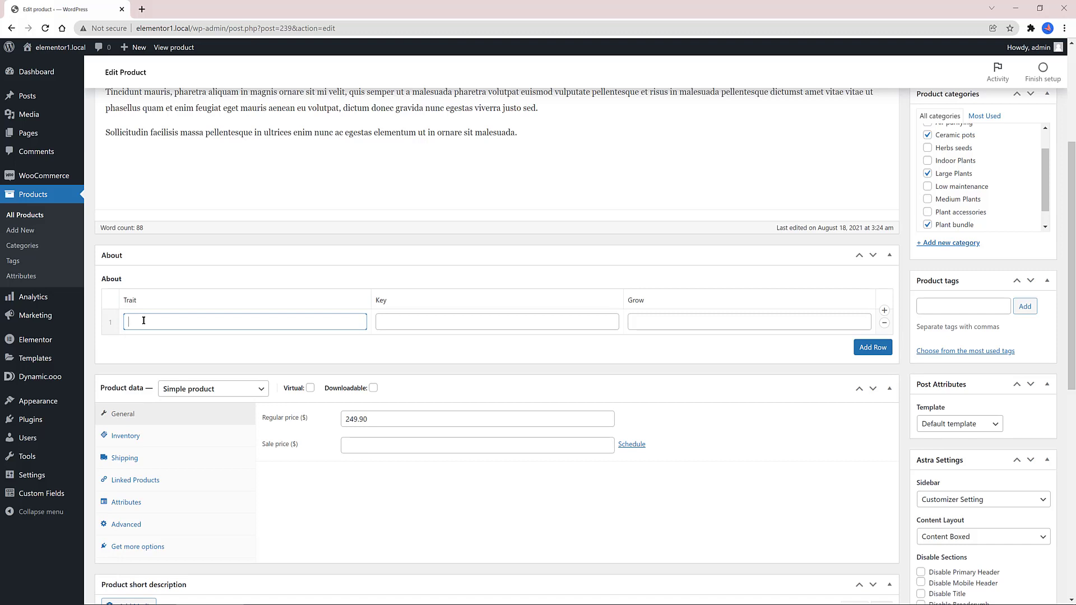
text(Glossy, green leaves)
click(417, 322)
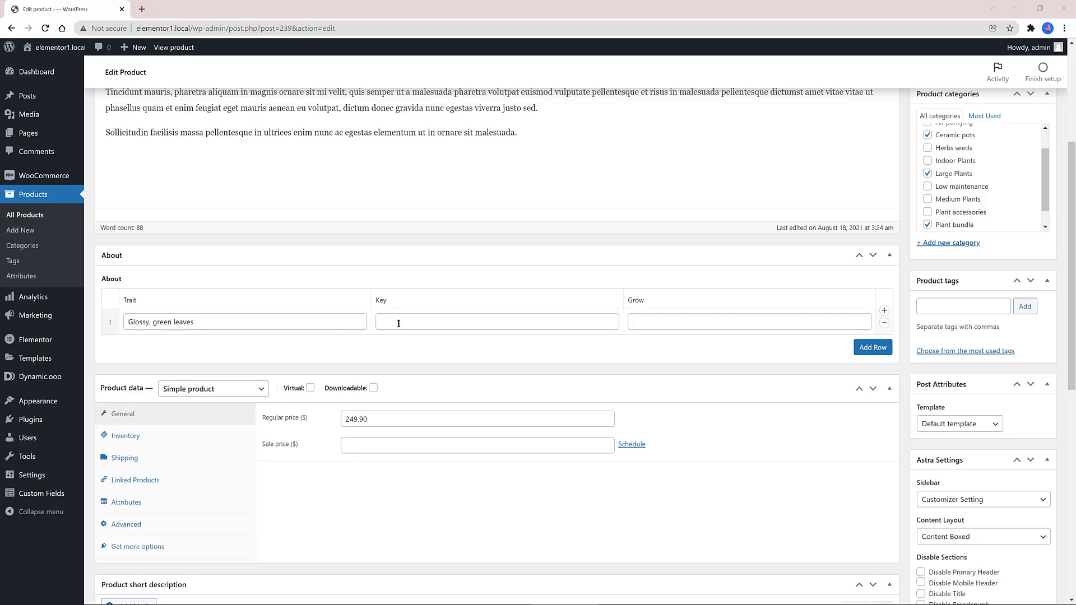
click(399, 323)
text(Thrives comfortable in warmth)
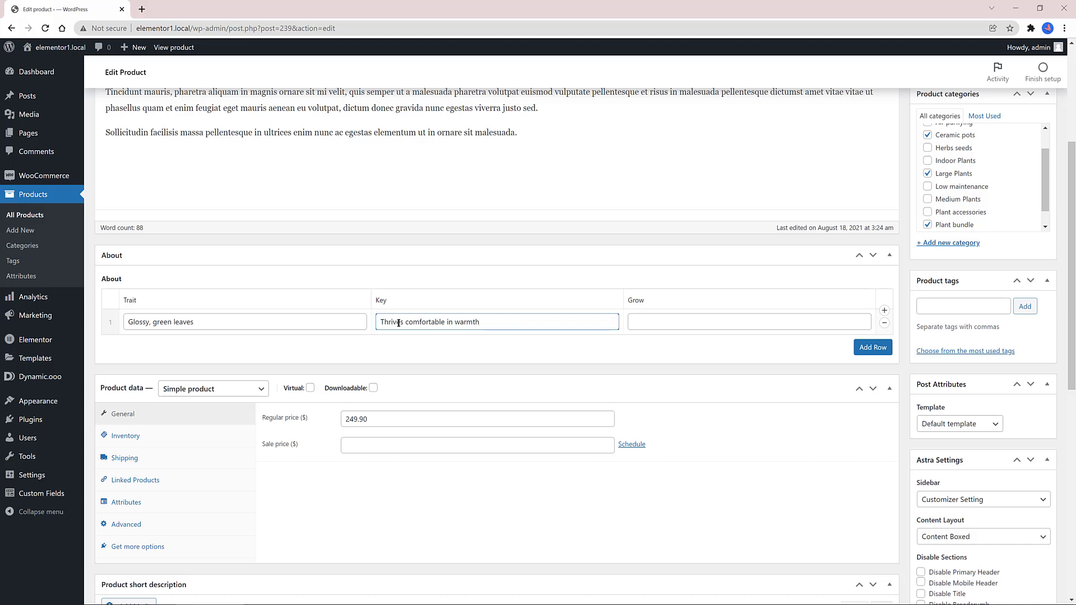
click(638, 317)
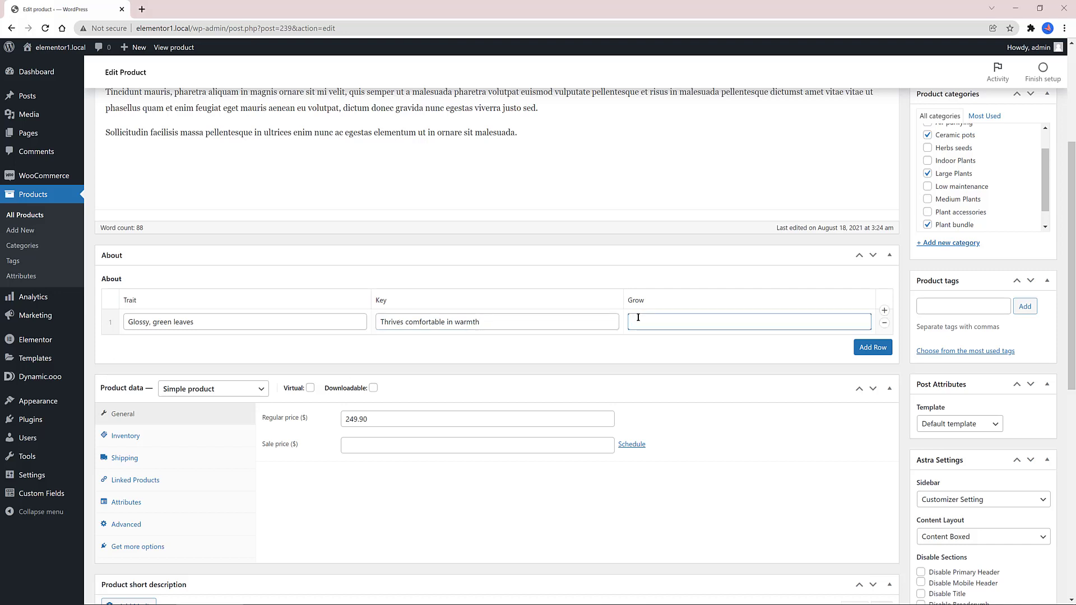
text(Requires medium to low light)
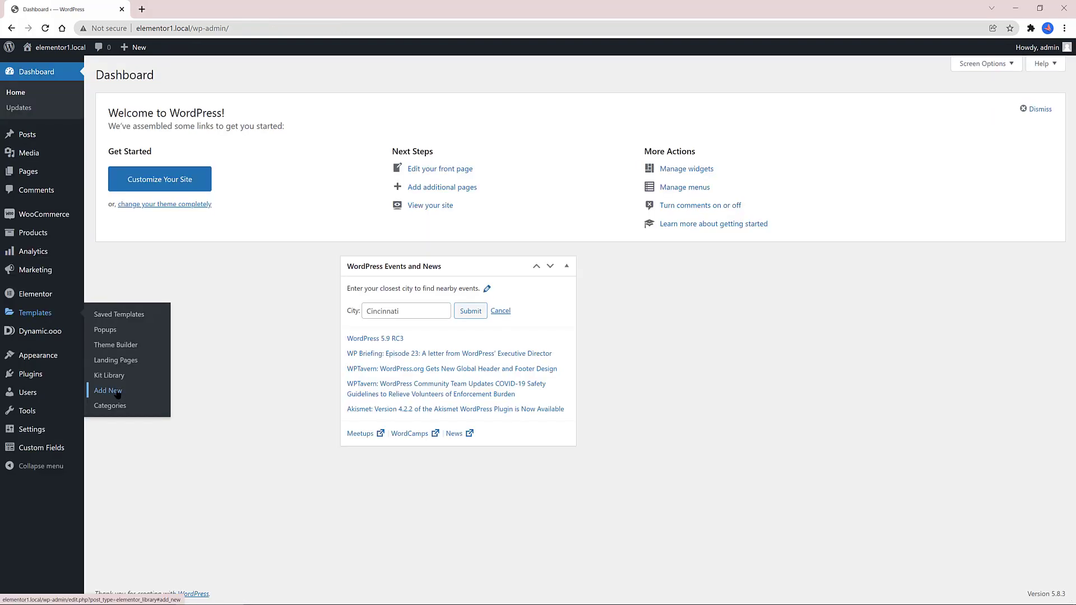
Step: Create a new template of type Single Product
click(108, 391)
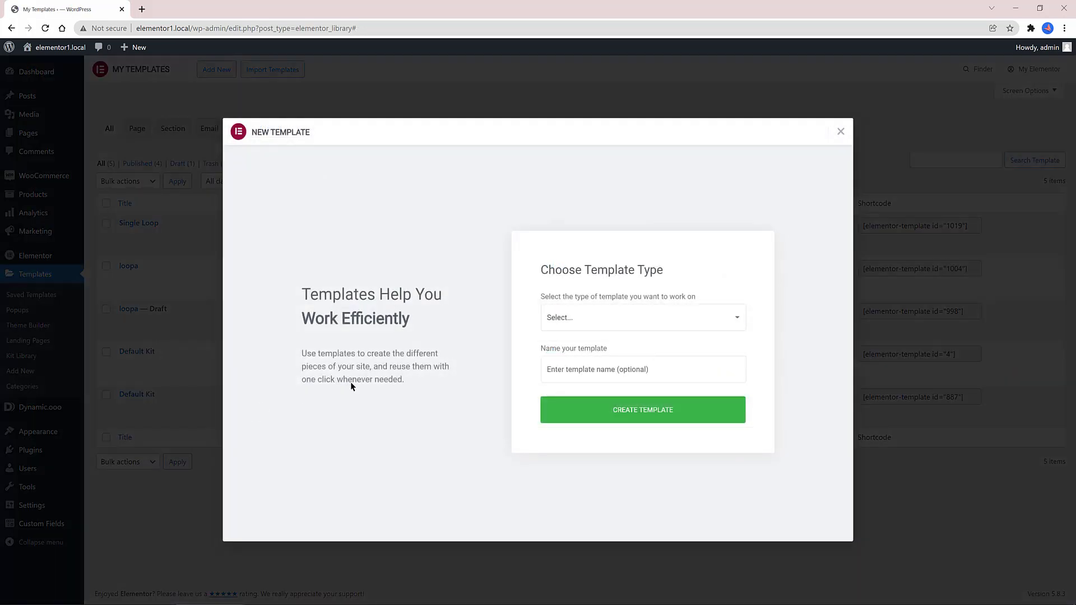
click(584, 315)
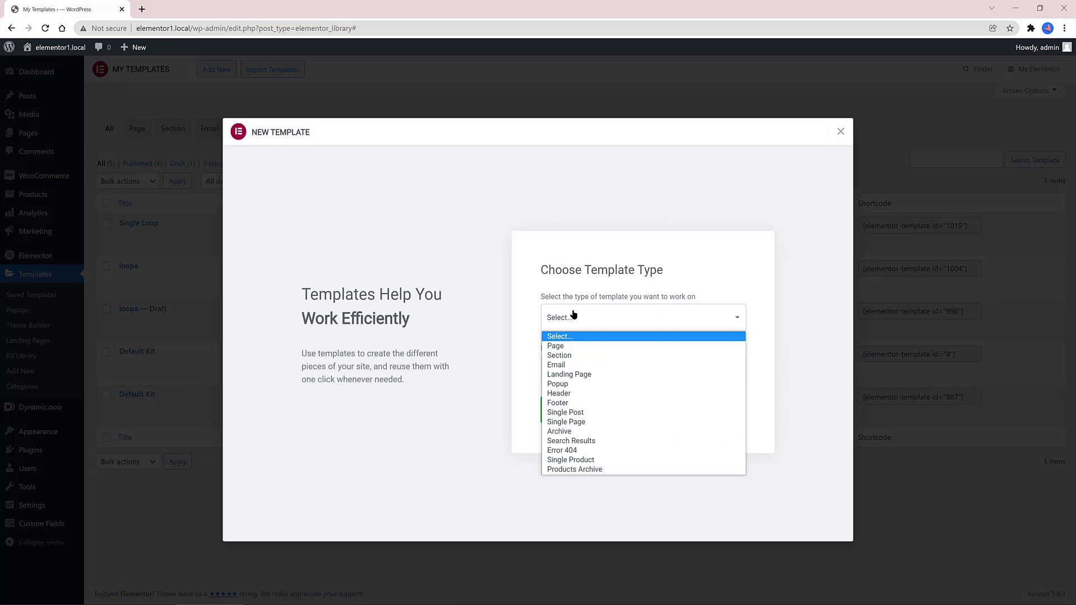
text(si)
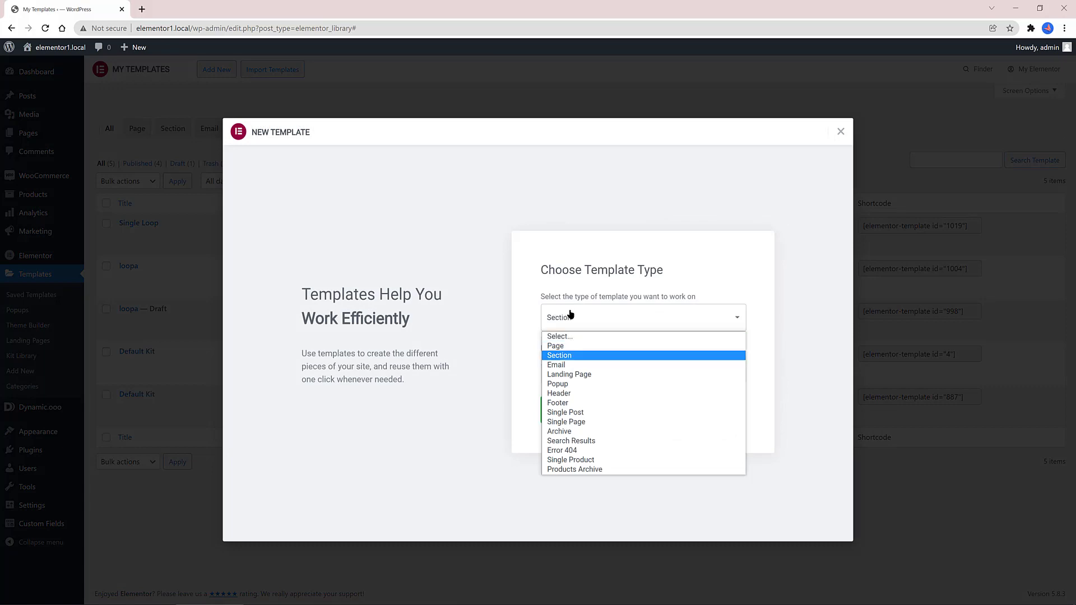
text(ngle pr)
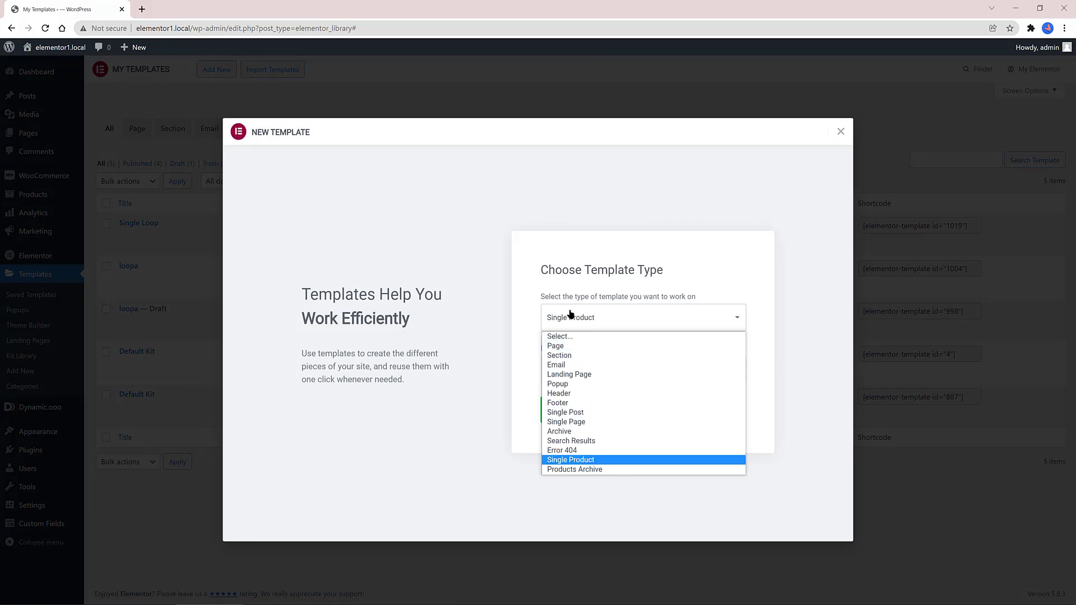
click(601, 460)
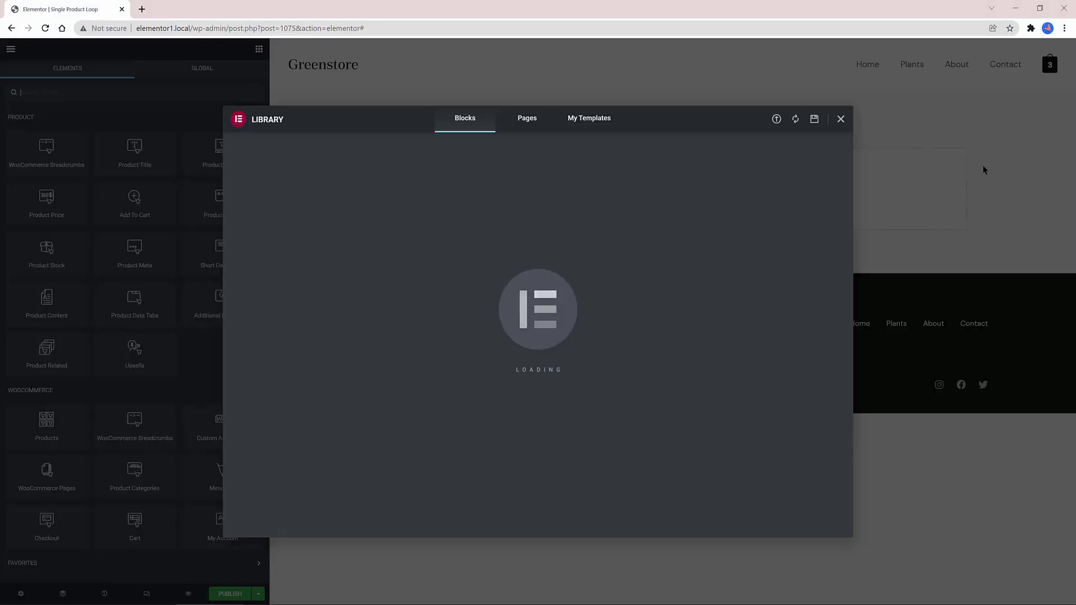
Step: Set Bird of Paradise as the template's preview product in Preview Settings
click(840, 118)
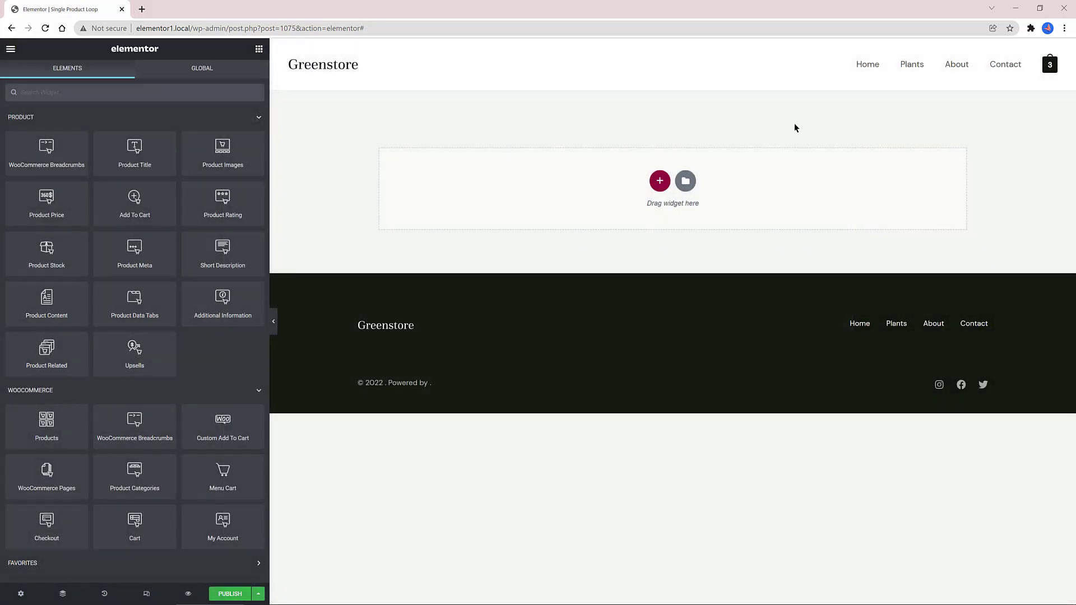
click(20, 594)
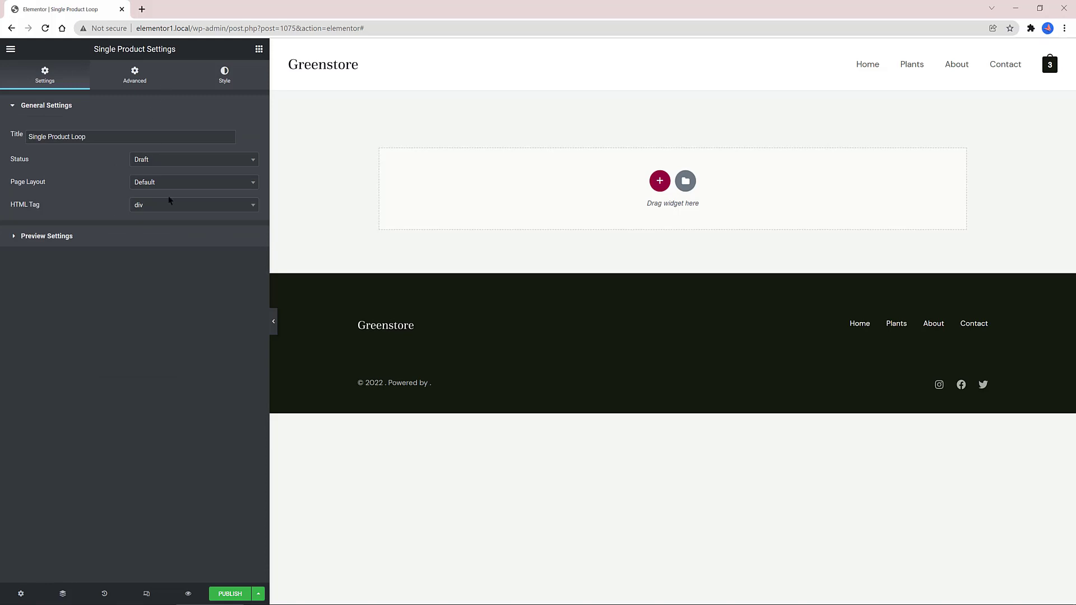
click(34, 238)
click(30, 164)
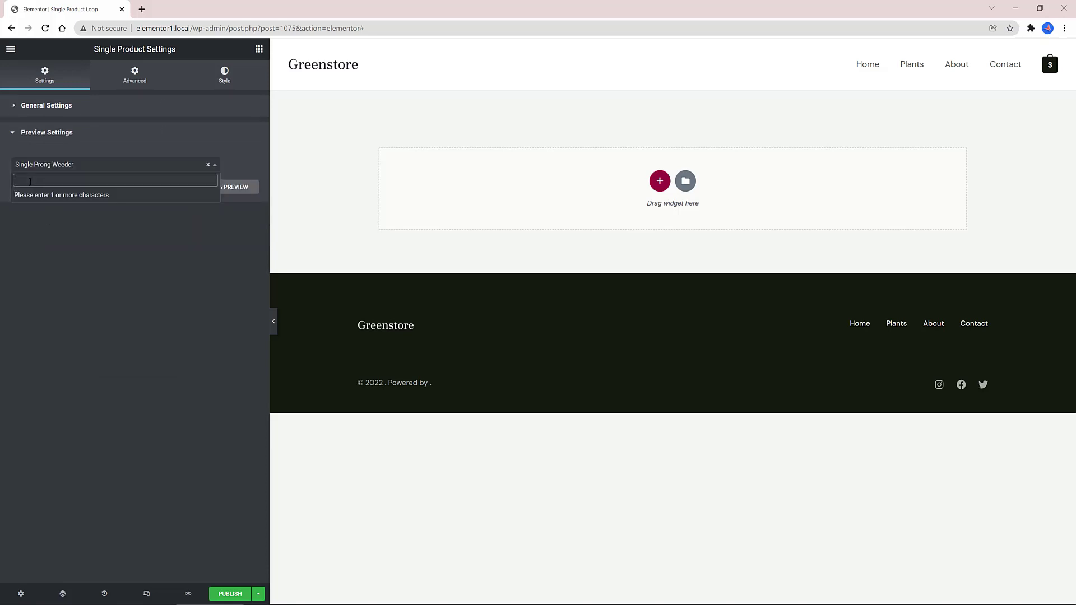
text(Bird of Paradise)
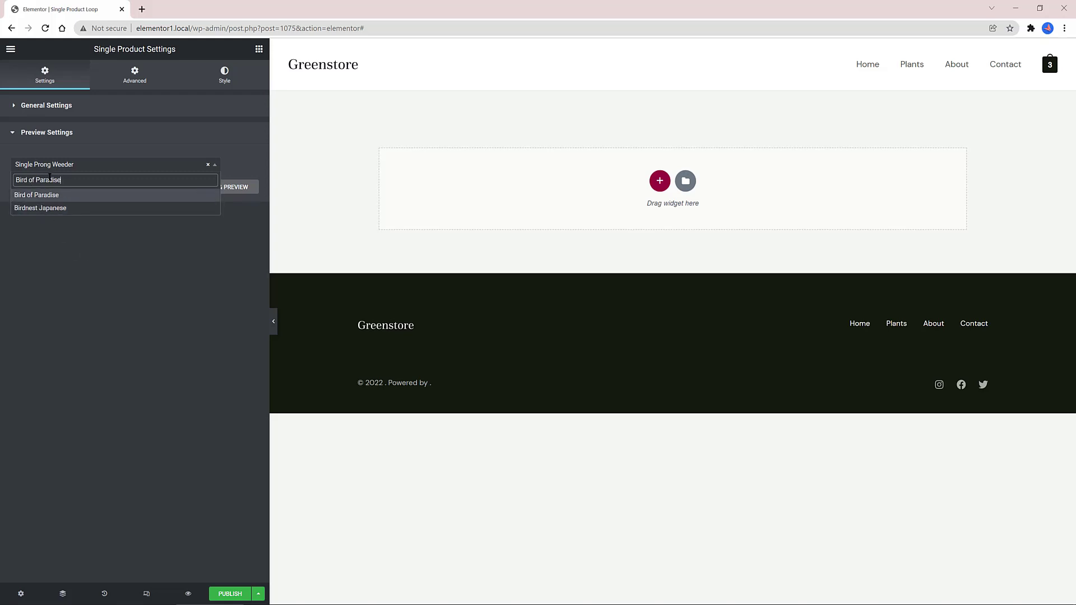
click(50, 195)
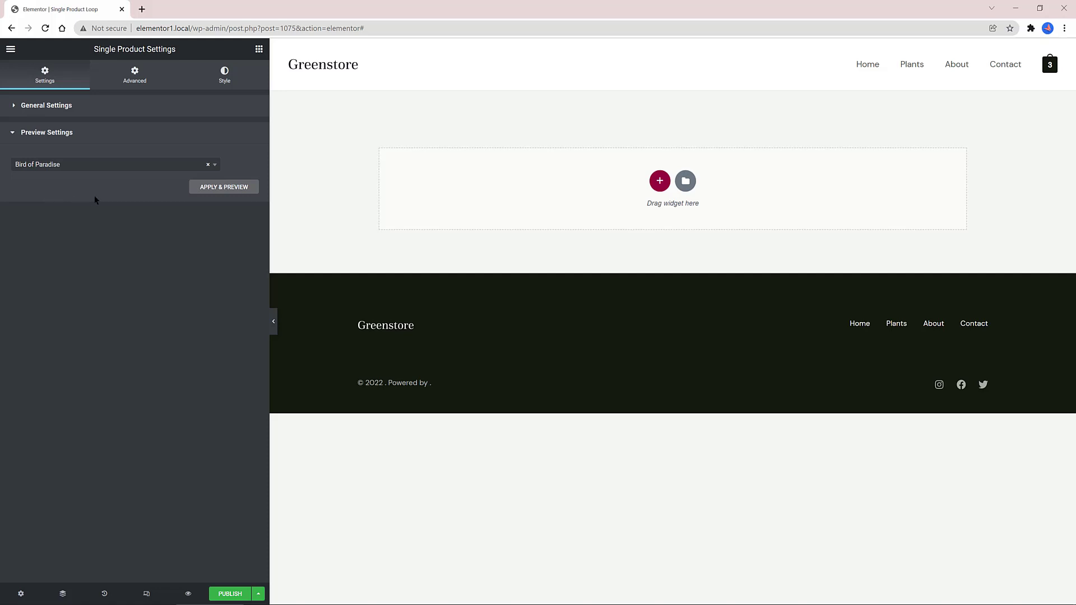
Step: Apply the Bird of Paradise preview and place a Featured Image widget in the left column
click(239, 191)
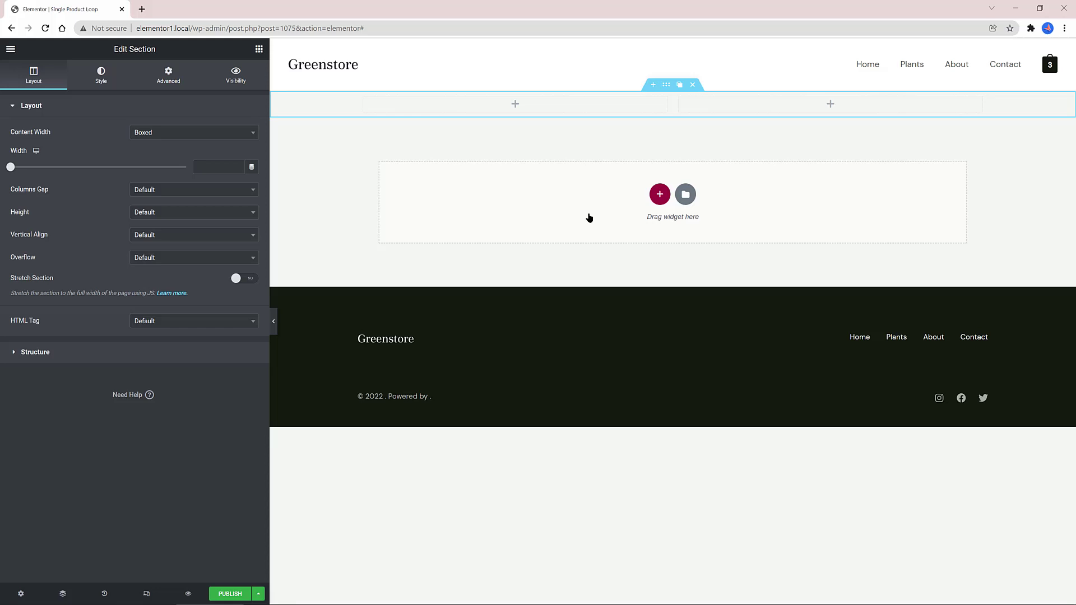
click(514, 106)
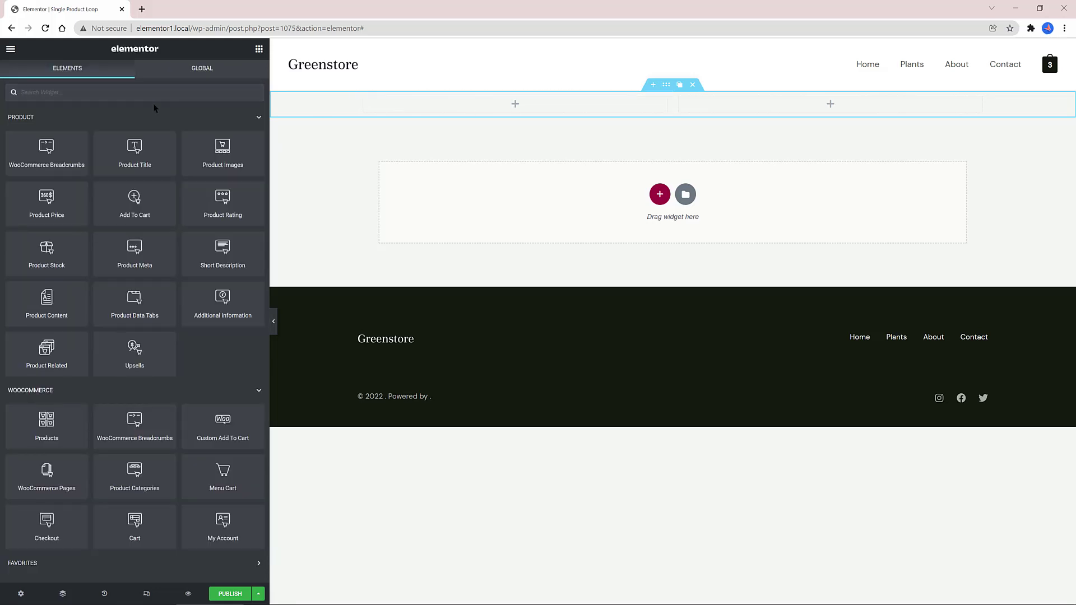
click(78, 93)
text(featur)
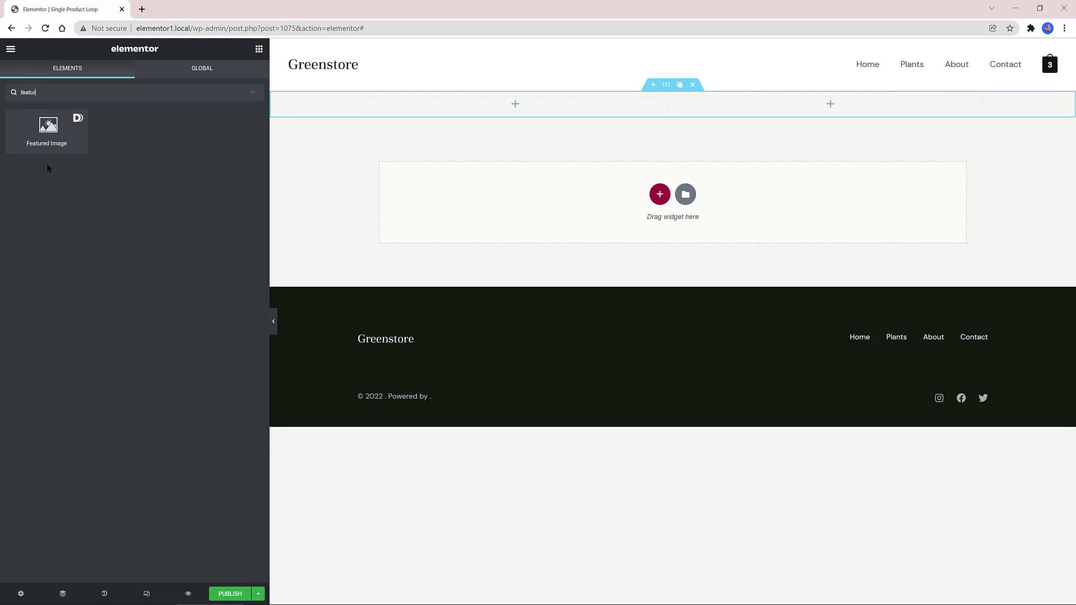
drag(48, 131, 516, 114)
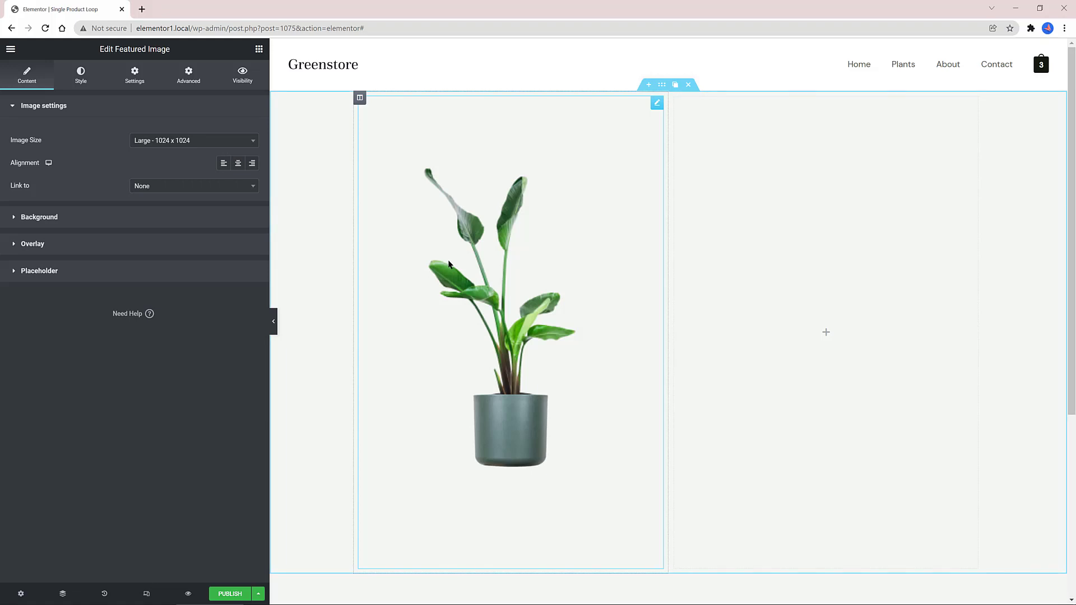
Step: Give the image a Classic Theme Color 1 overlay at 0.31 opacity
click(14, 217)
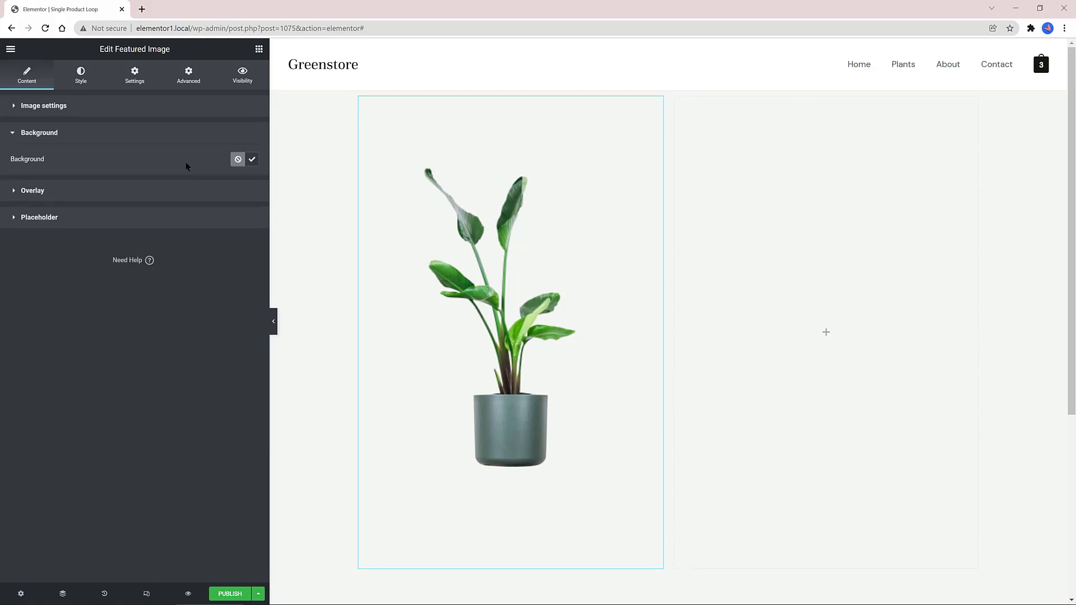
click(14, 192)
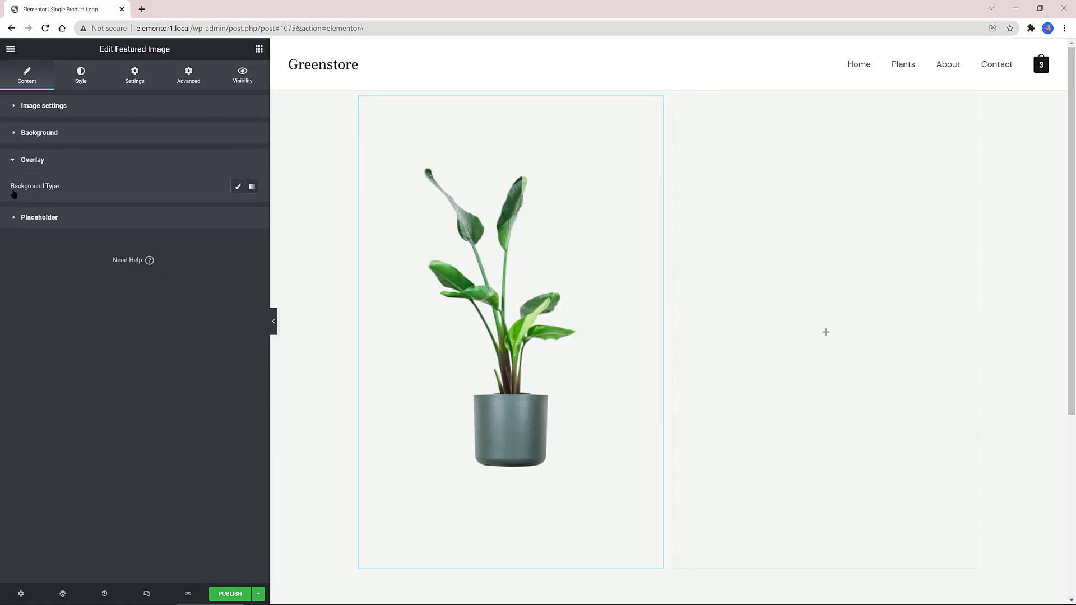
click(237, 188)
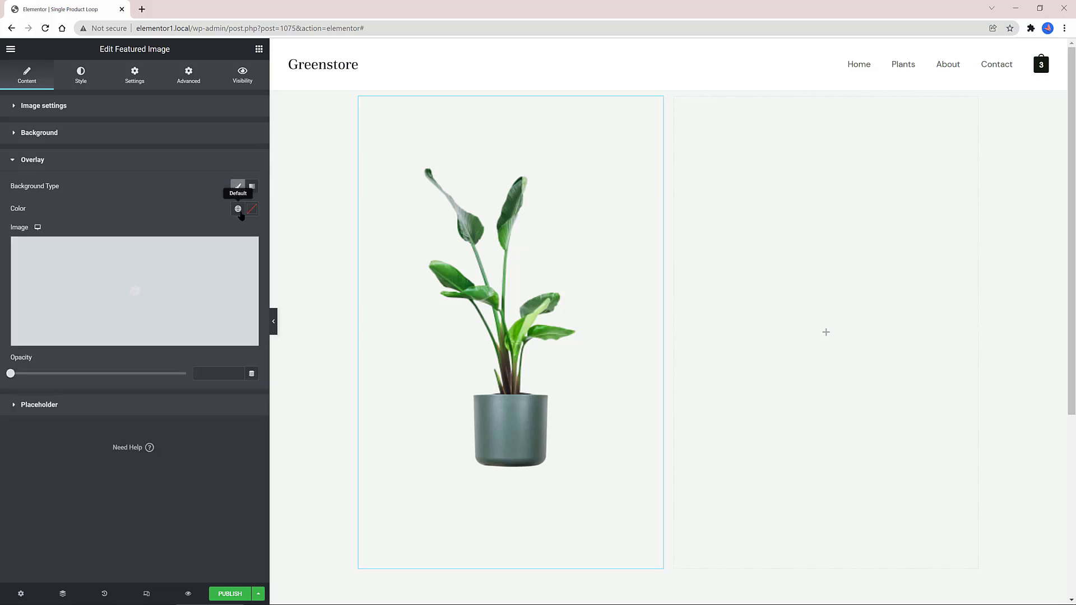
click(237, 209)
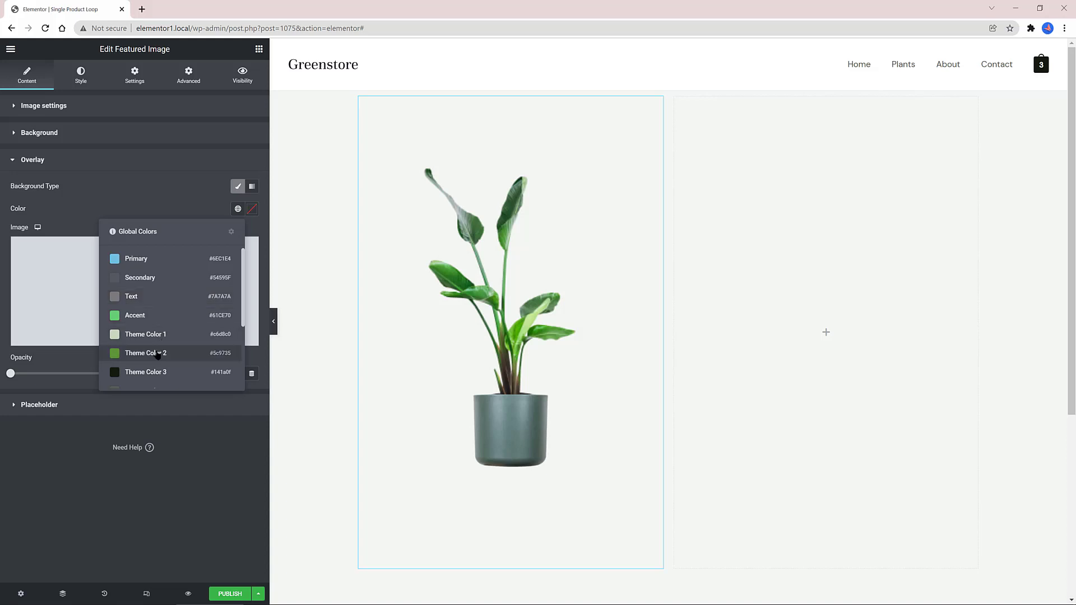
click(154, 335)
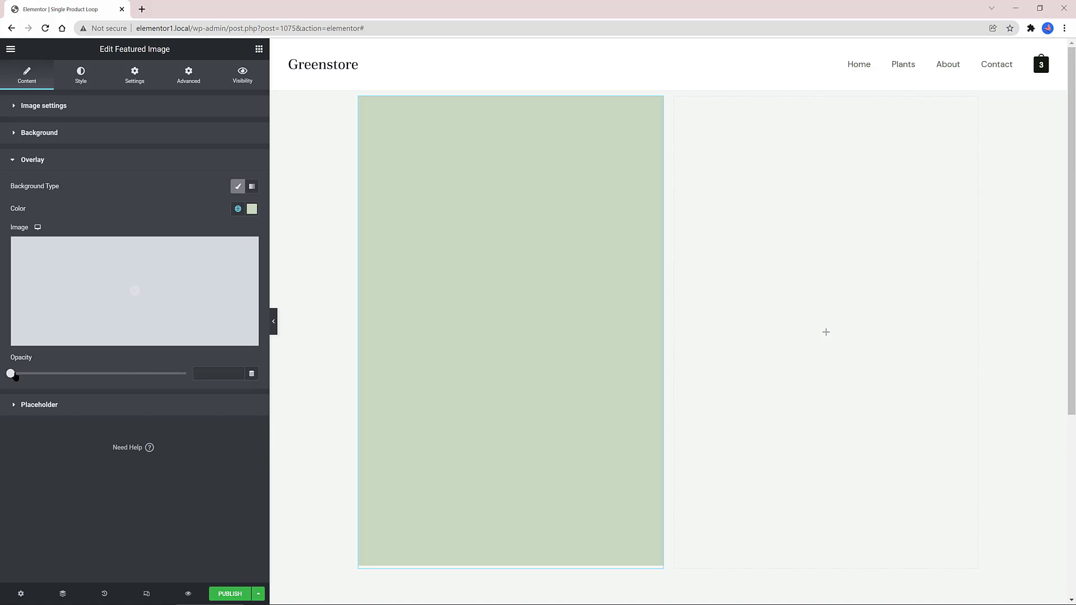
drag(11, 374, 67, 383)
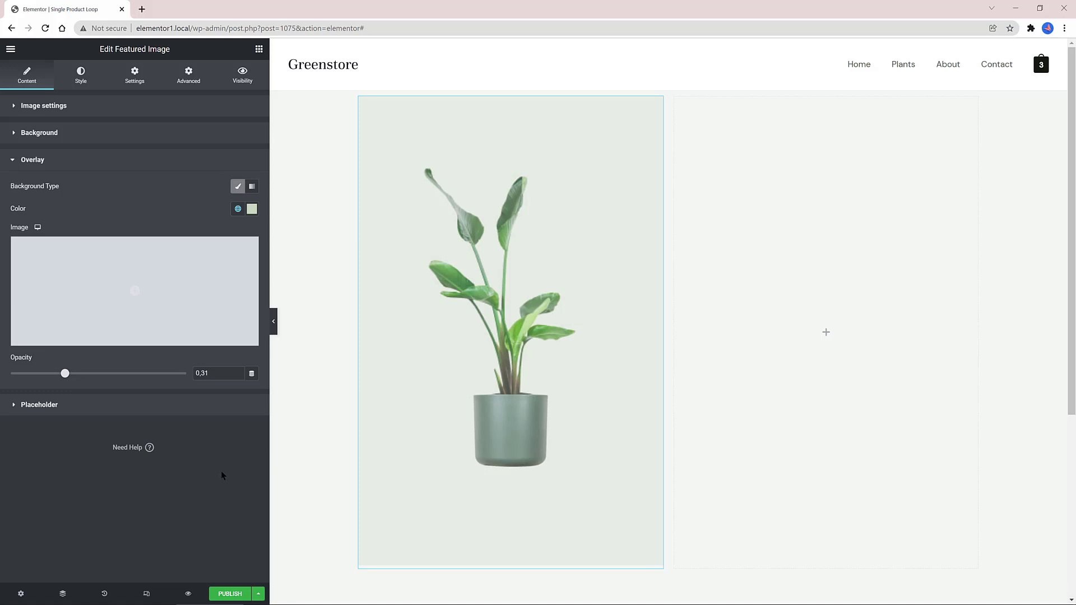
click(719, 189)
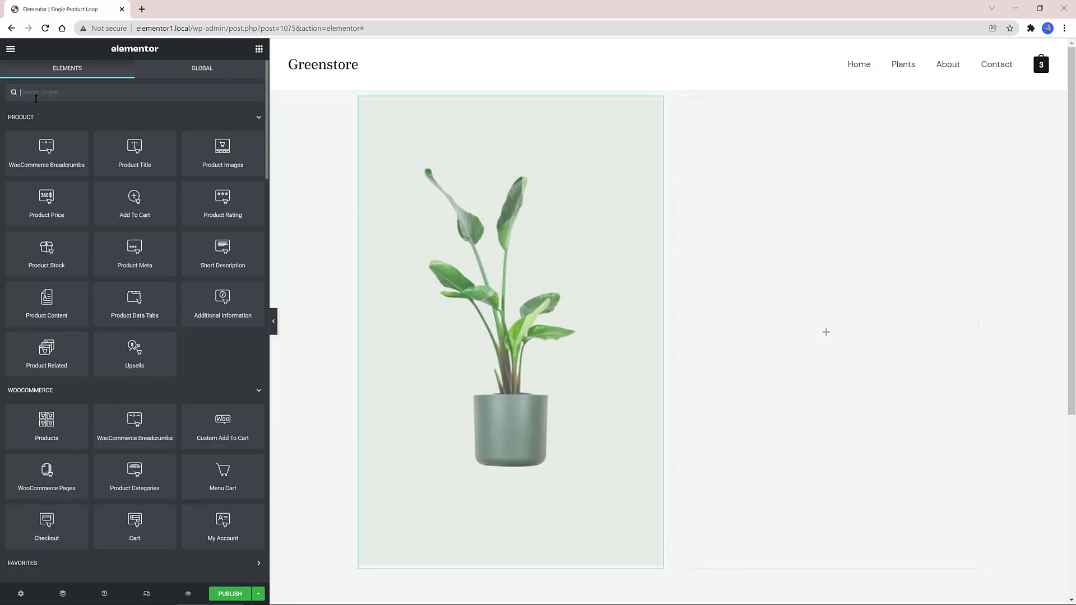
Step: Add the product title to the right column as an H1 heading
text(title)
drag(134, 130, 798, 119)
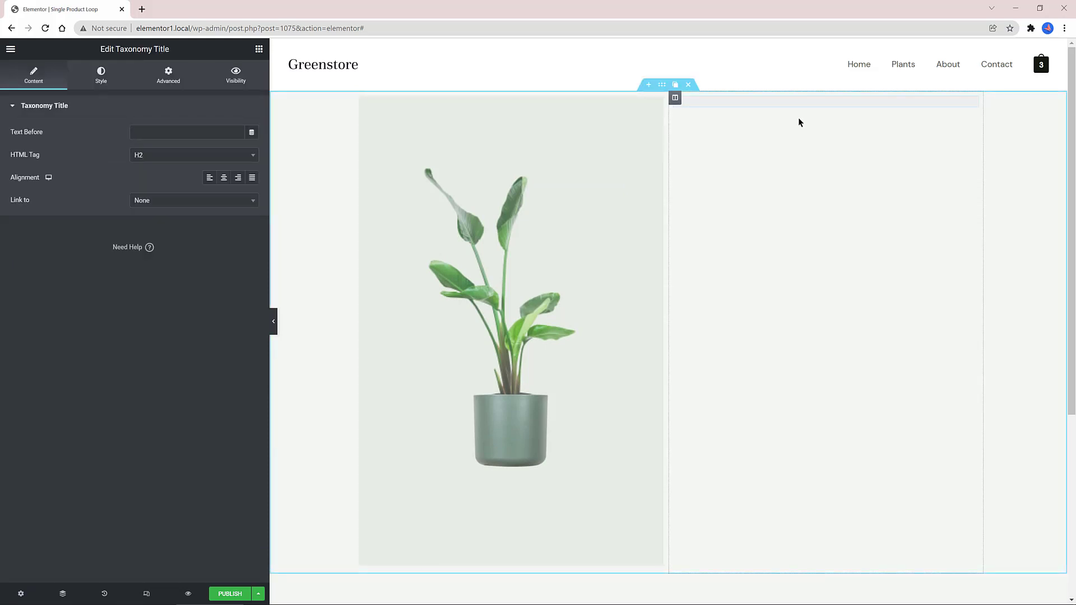
click(193, 154)
click(163, 167)
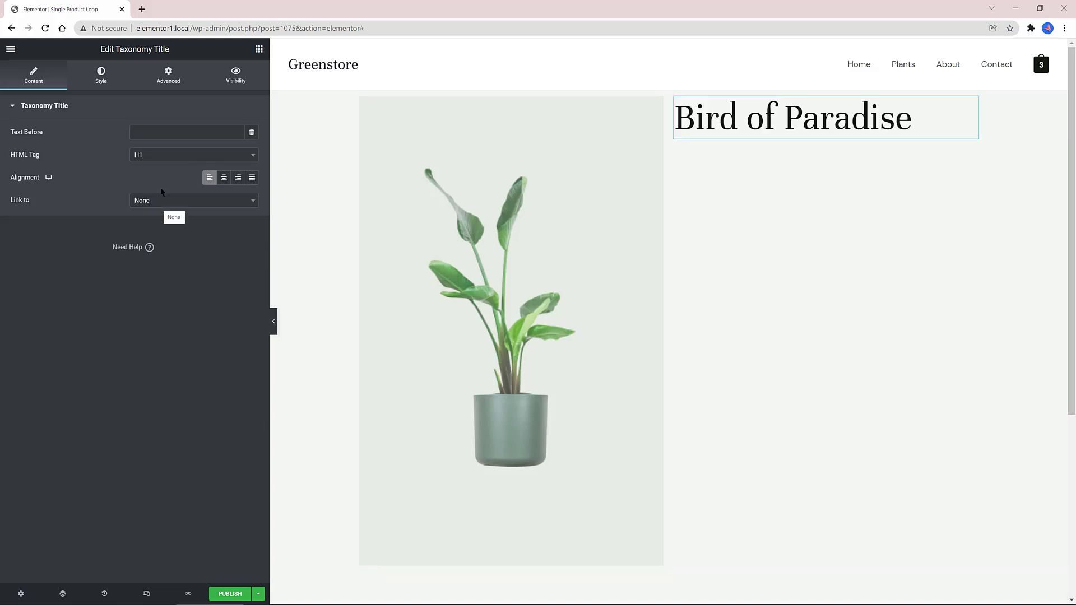
Step: Add a left-aligned Star Rating titled '39 Reviews:' below the title
click(75, 58)
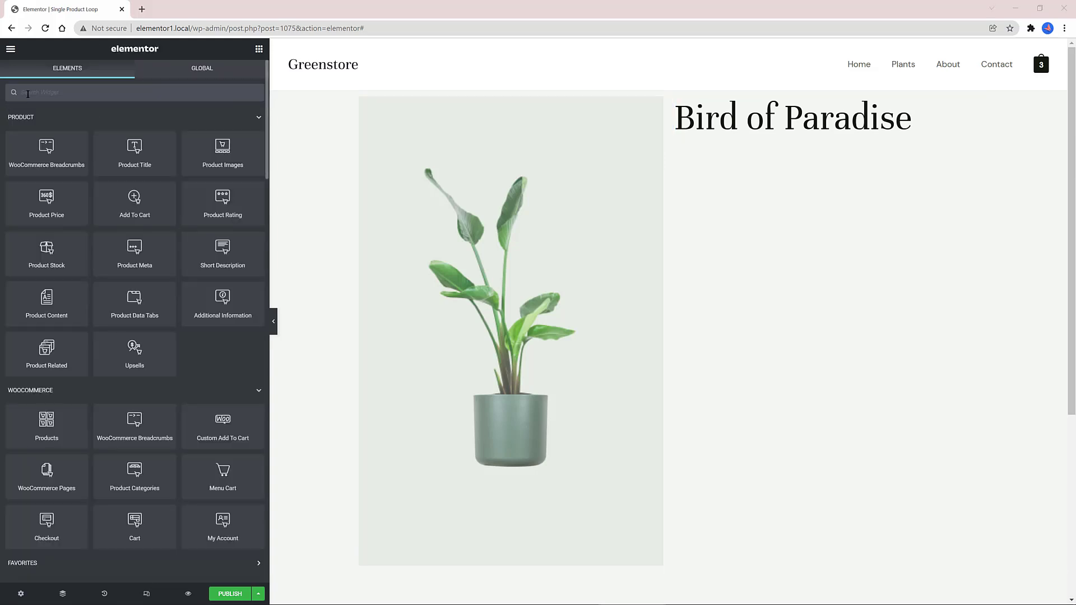
click(34, 94)
text(star)
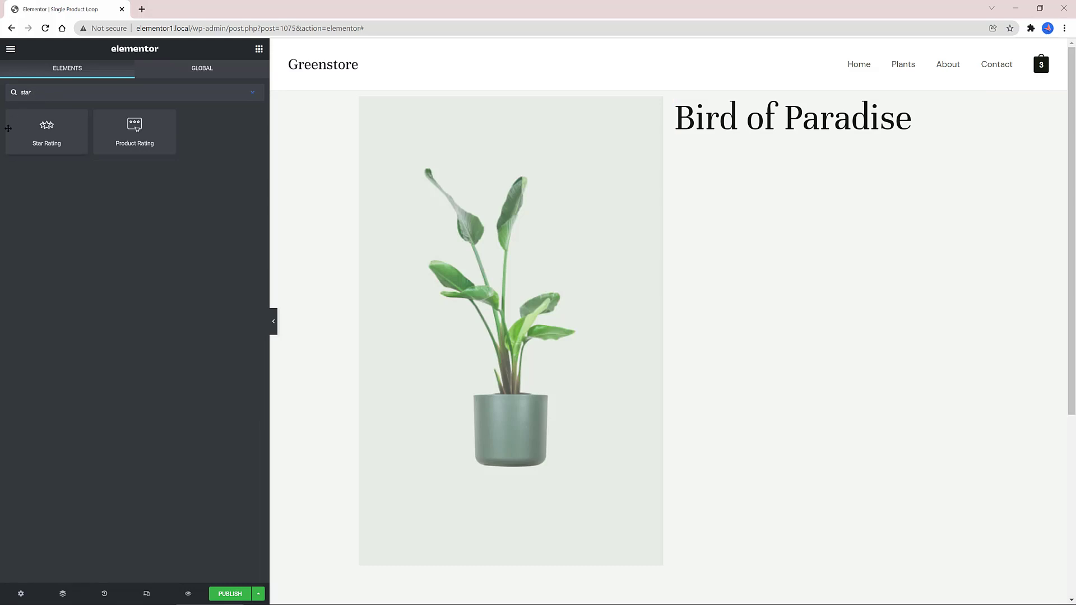
drag(47, 126, 708, 129)
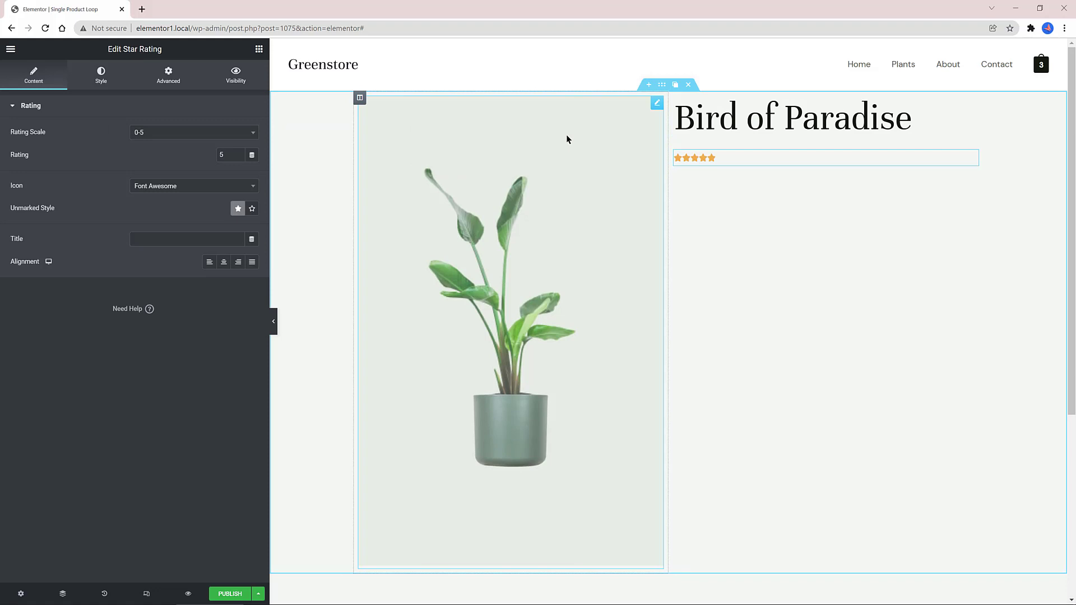
click(148, 239)
text(39 R)
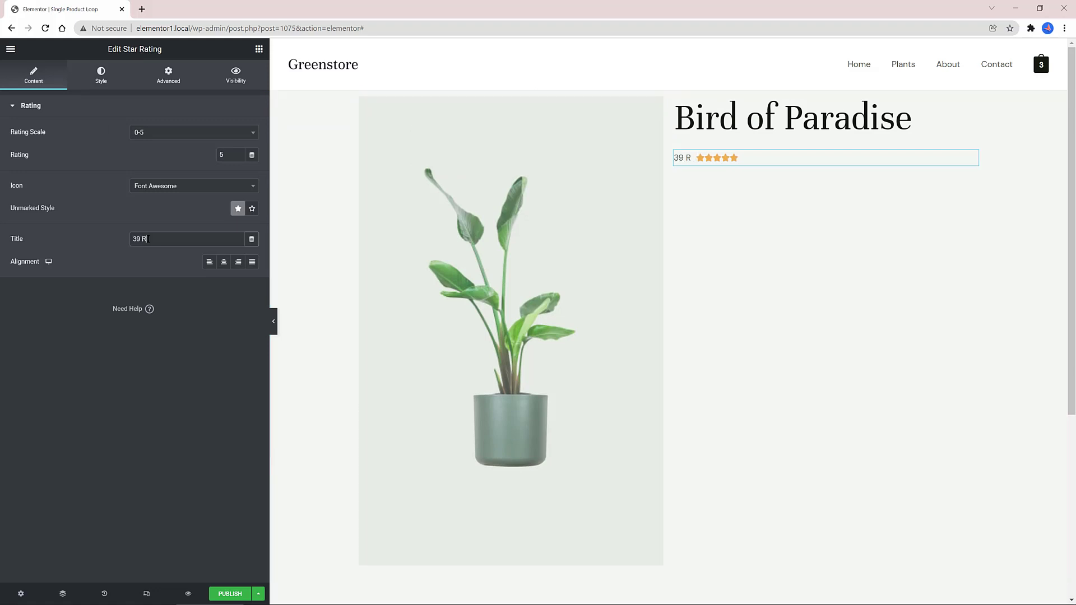
text(eviews:)
click(208, 264)
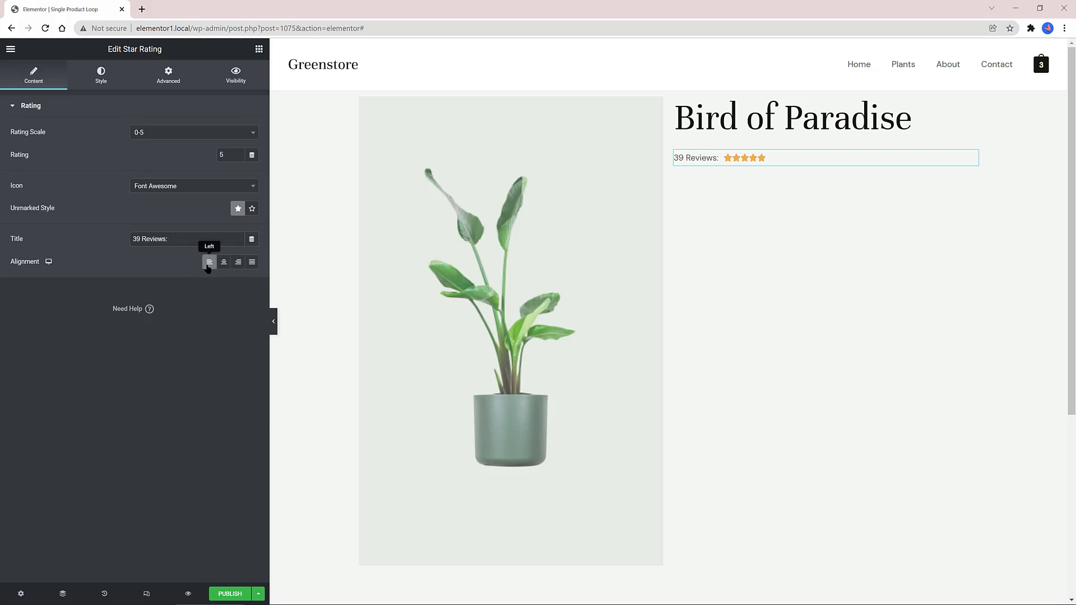
click(259, 49)
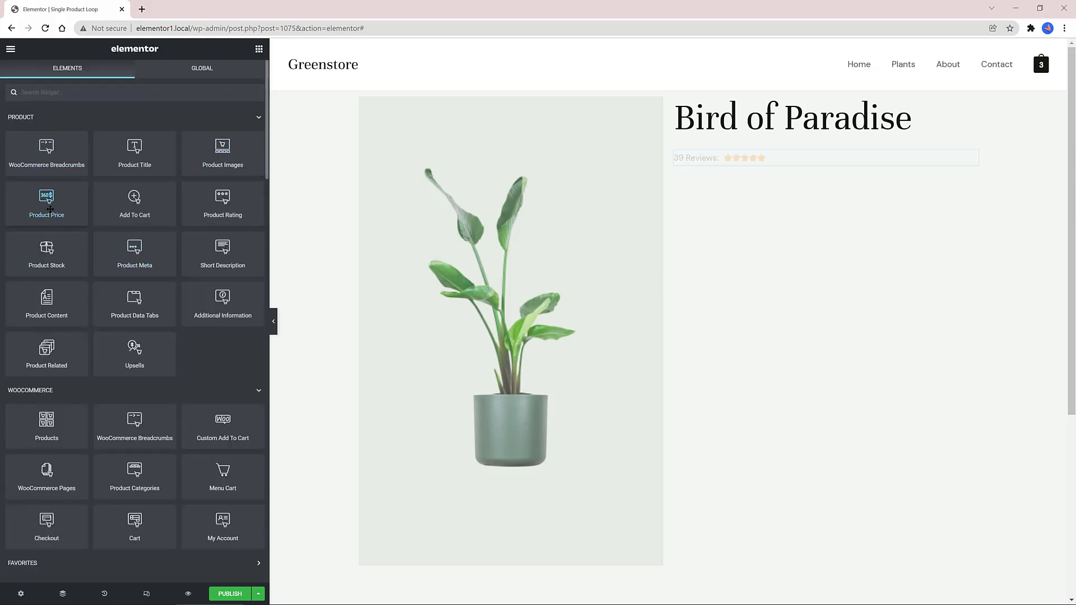
Step: Add Price, Add To Cart and Additional Information widgets below the rating, then search widgets for 'acf'
drag(50, 209, 709, 165)
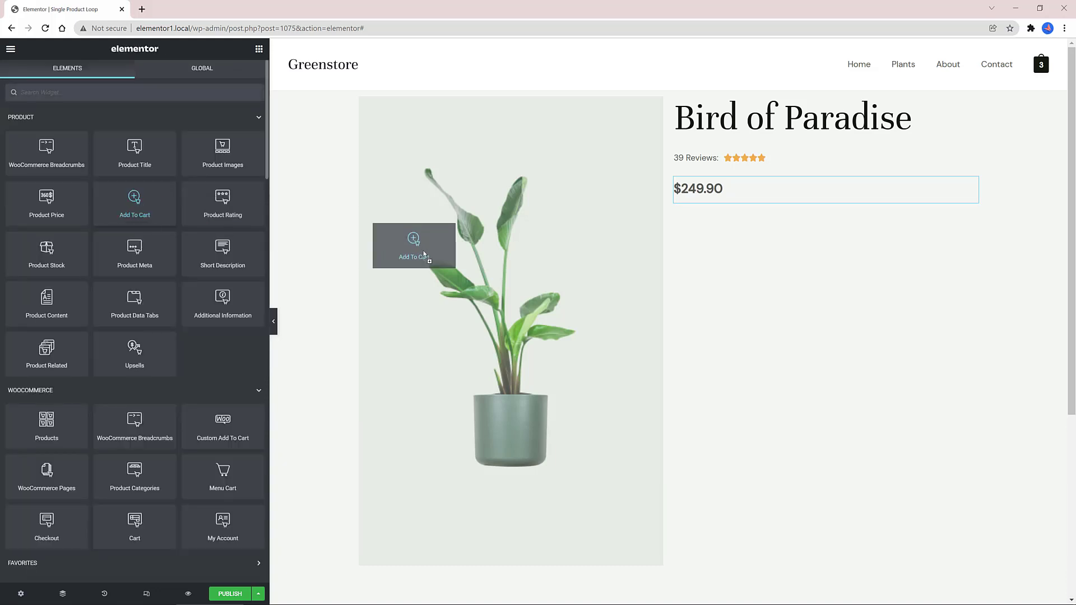
drag(409, 241, 706, 208)
drag(222, 303, 684, 230)
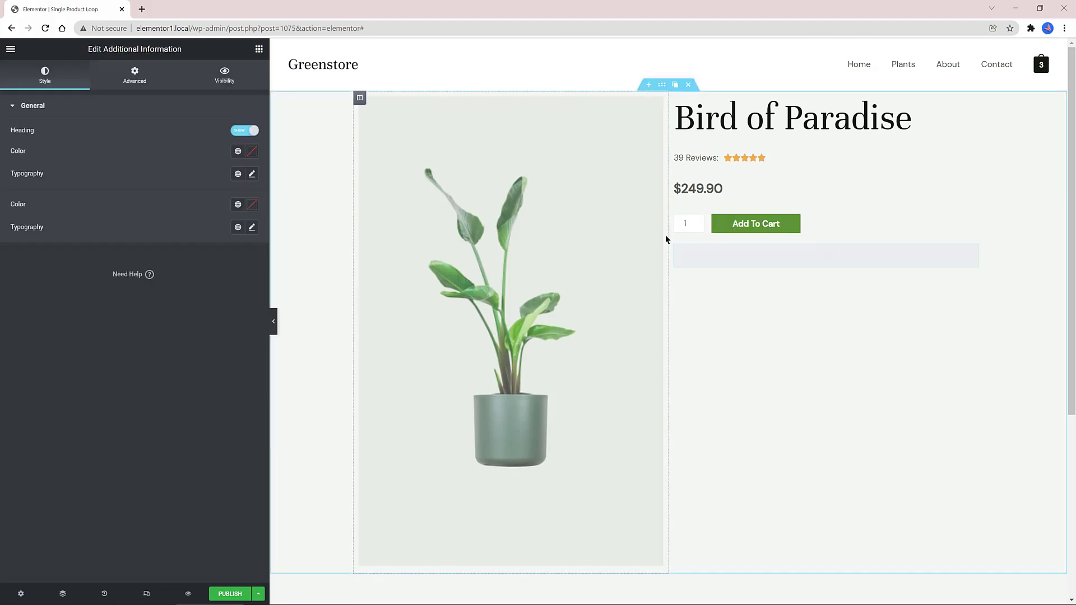
click(259, 49)
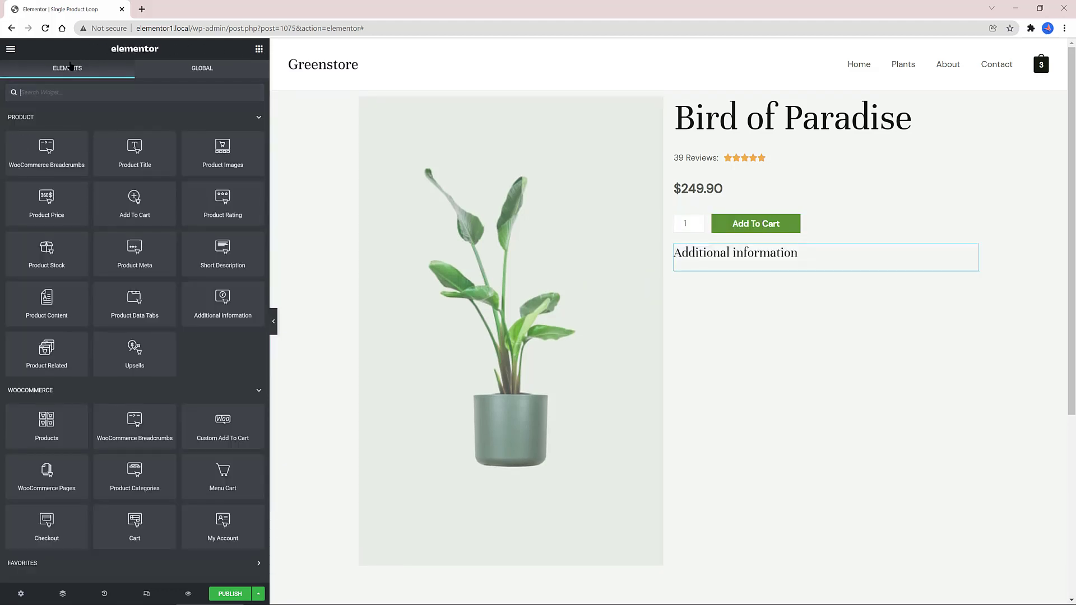
text(acf)
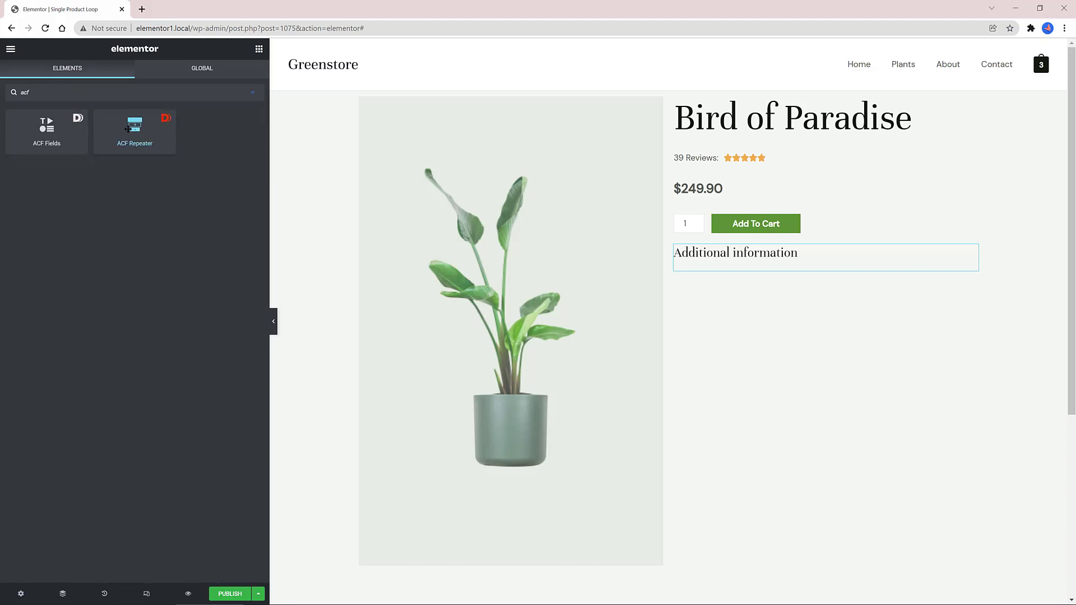
Step: Place an ACF Repeater under Additional information bound to the About field
drag(134, 126, 707, 264)
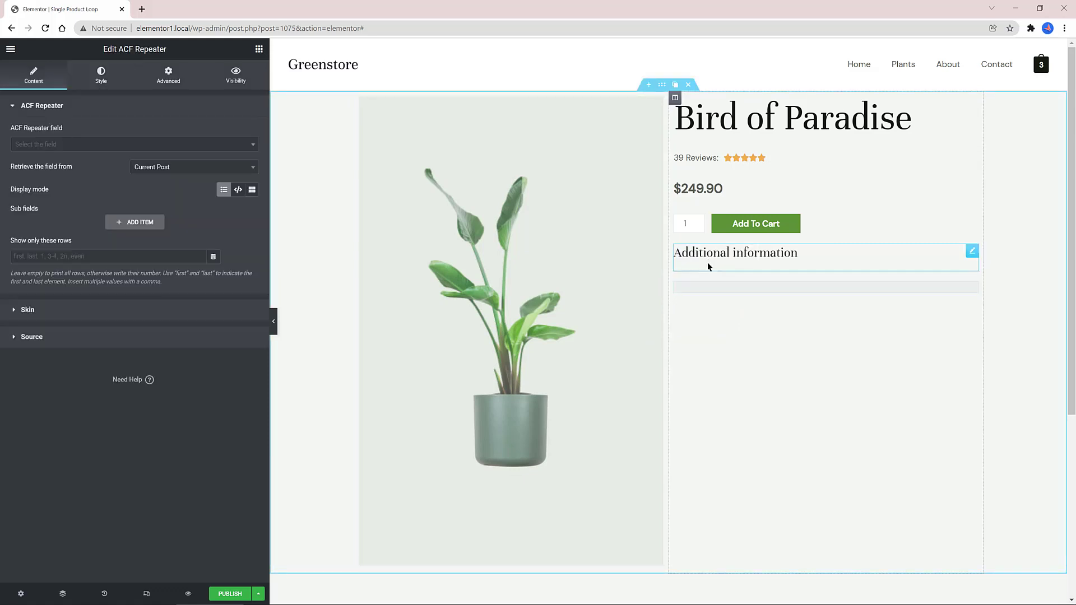
click(35, 146)
text(ab)
click(48, 175)
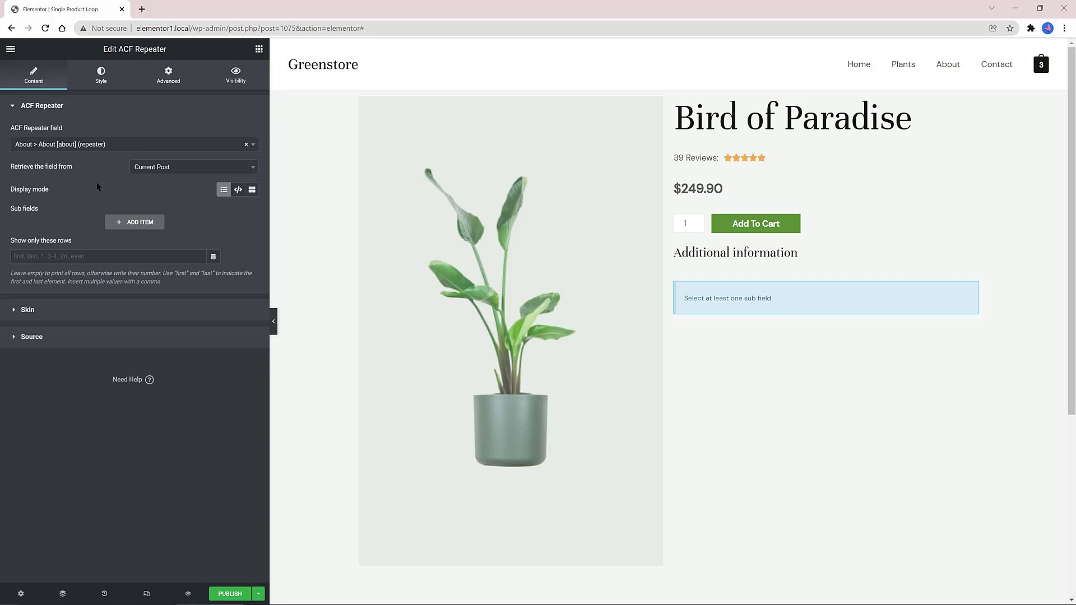
Step: Add the 'trait' sub field to the repeater, displayed as Text
click(136, 225)
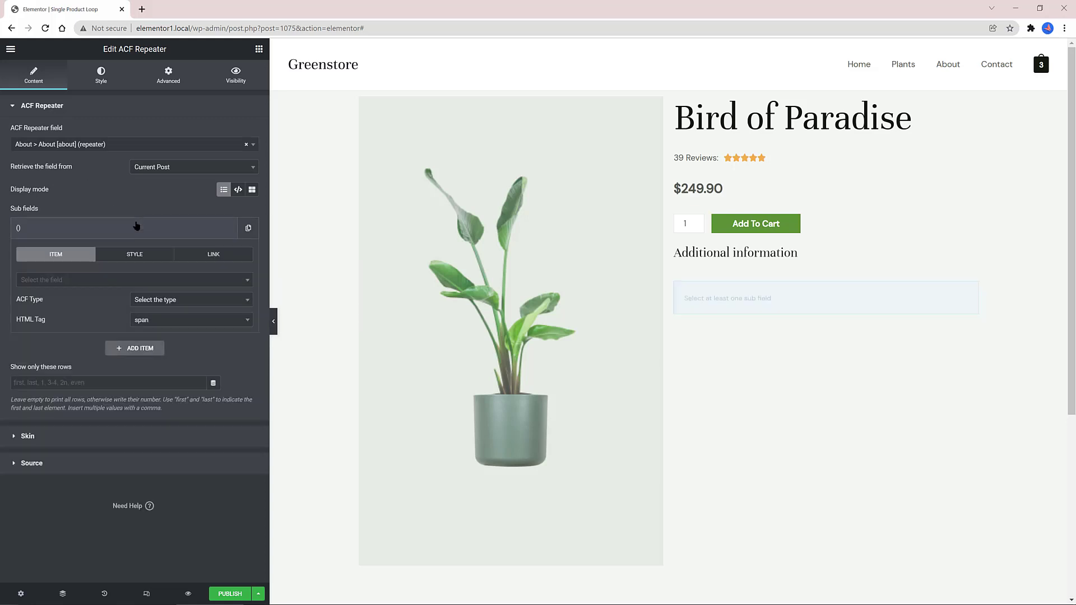
click(40, 280)
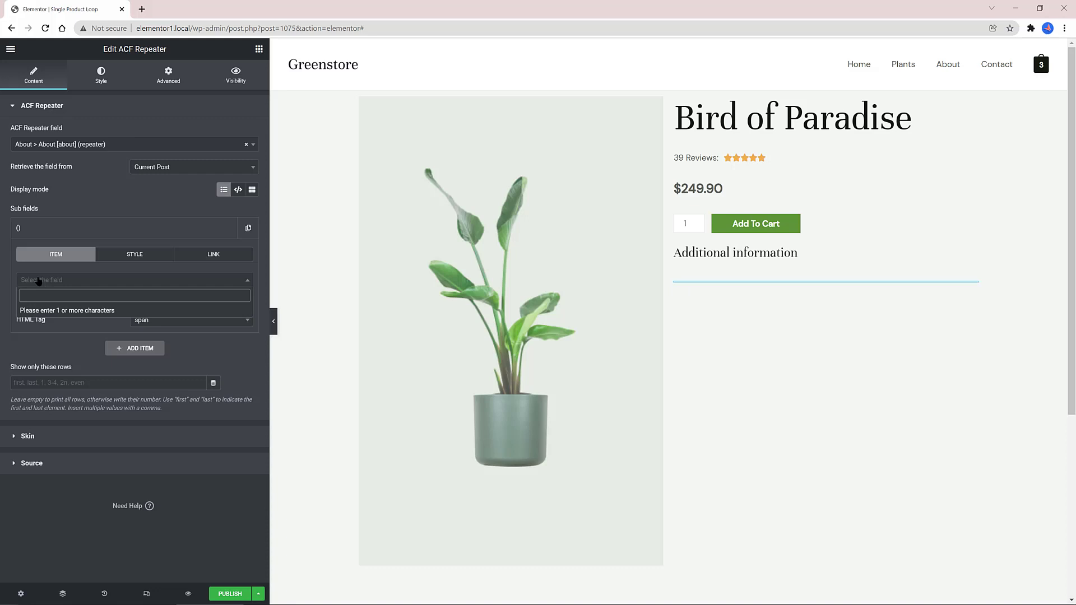
text(trait)
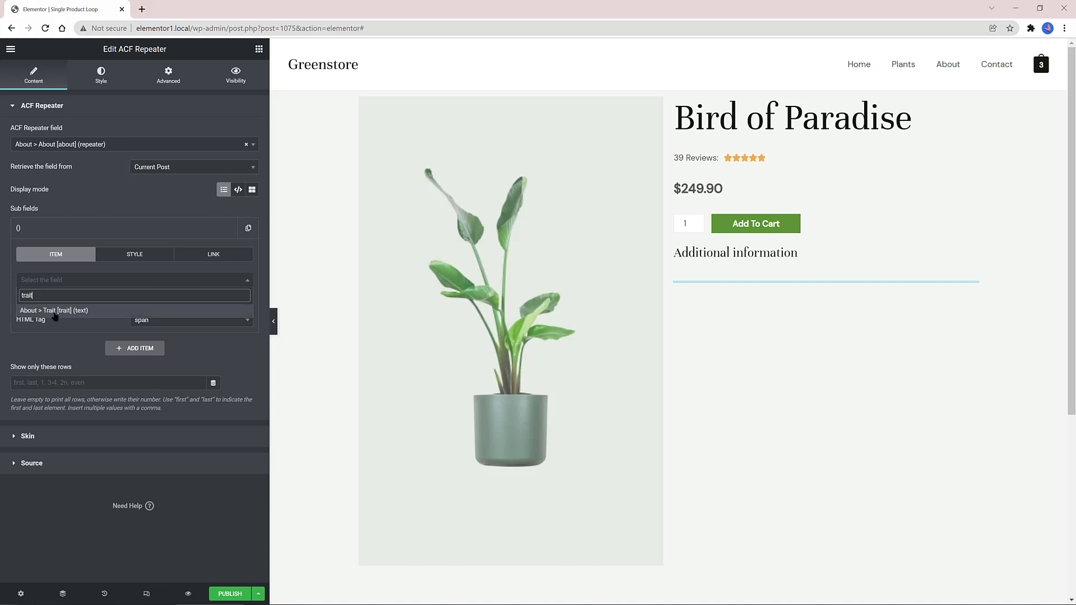
click(54, 313)
click(189, 300)
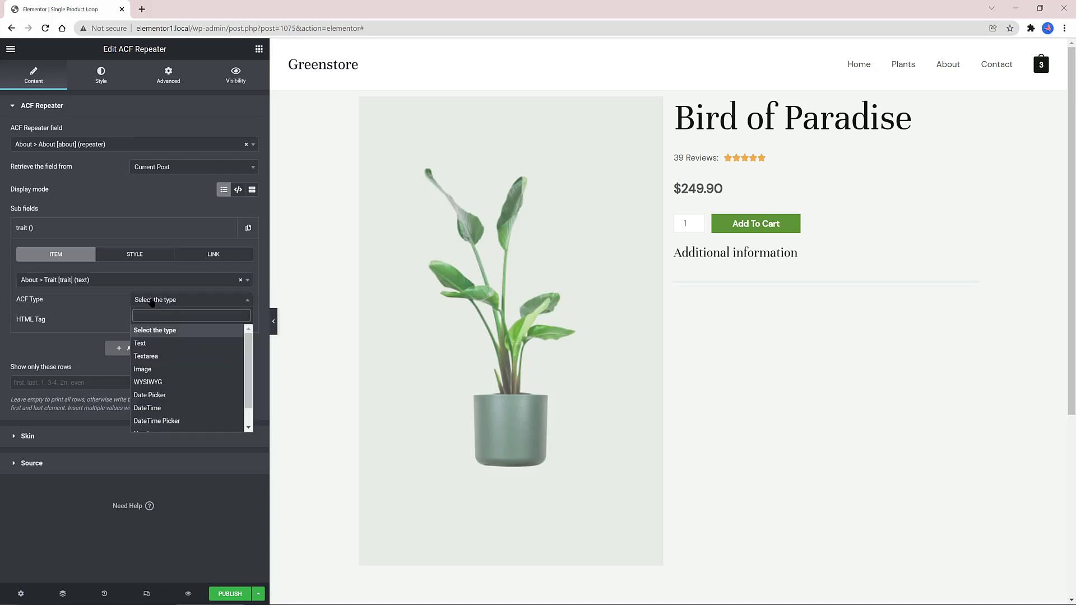
click(146, 343)
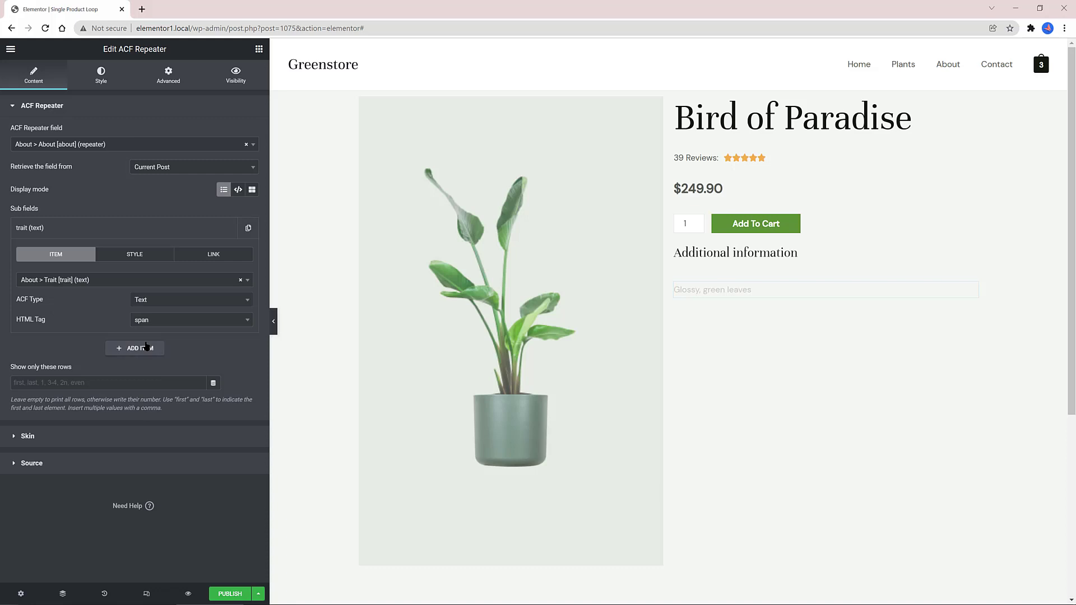
Step: Add the 'key' sub field as Text plus a third sub field to the repeater
click(146, 348)
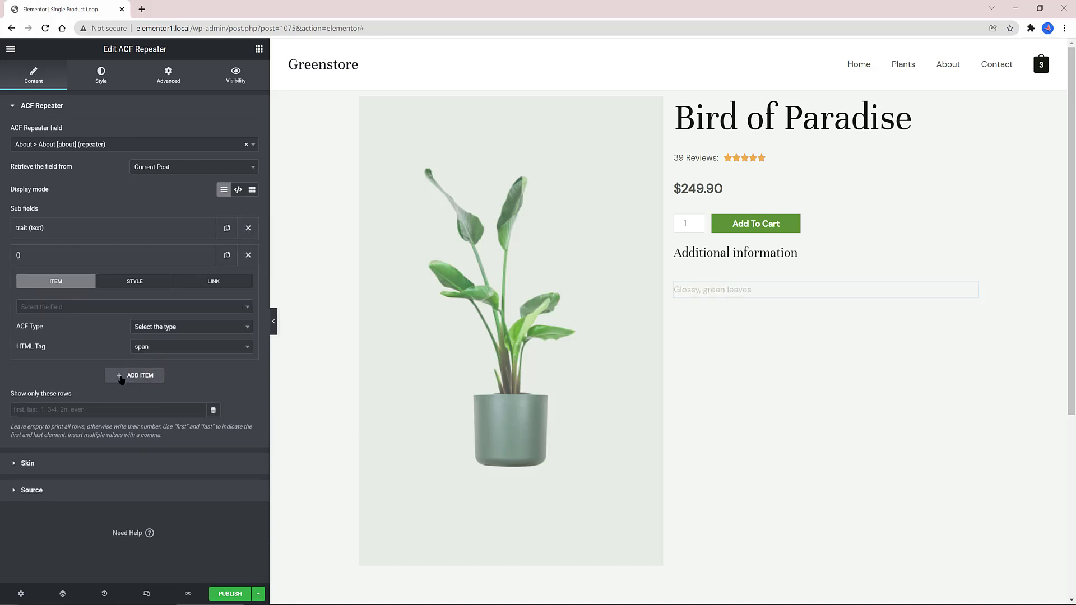
click(61, 310)
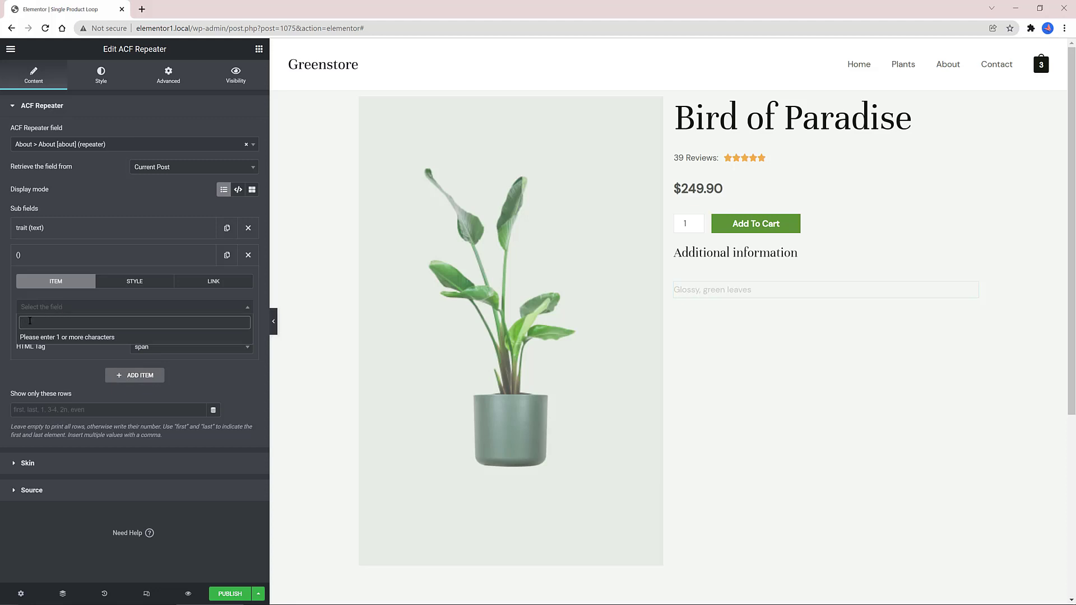
text(key)
click(51, 344)
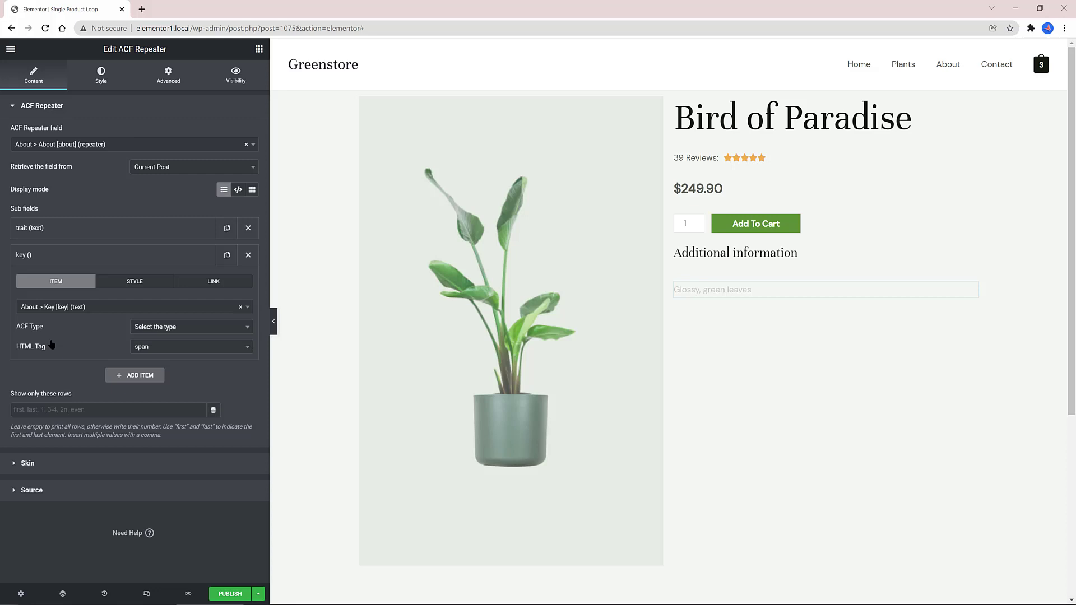
click(181, 328)
click(139, 371)
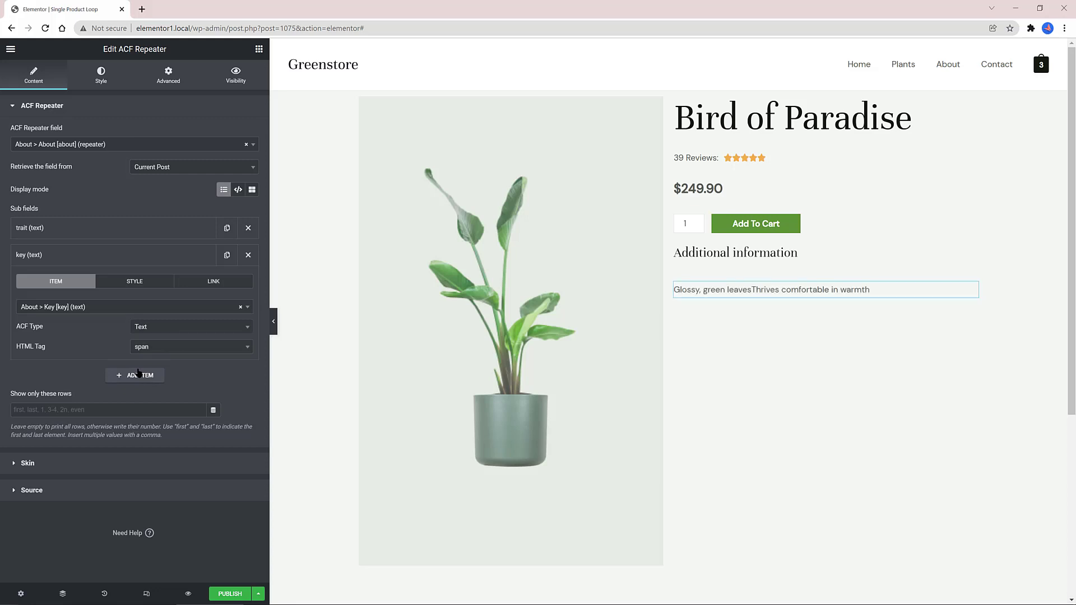
click(139, 373)
click(12, 106)
click(14, 135)
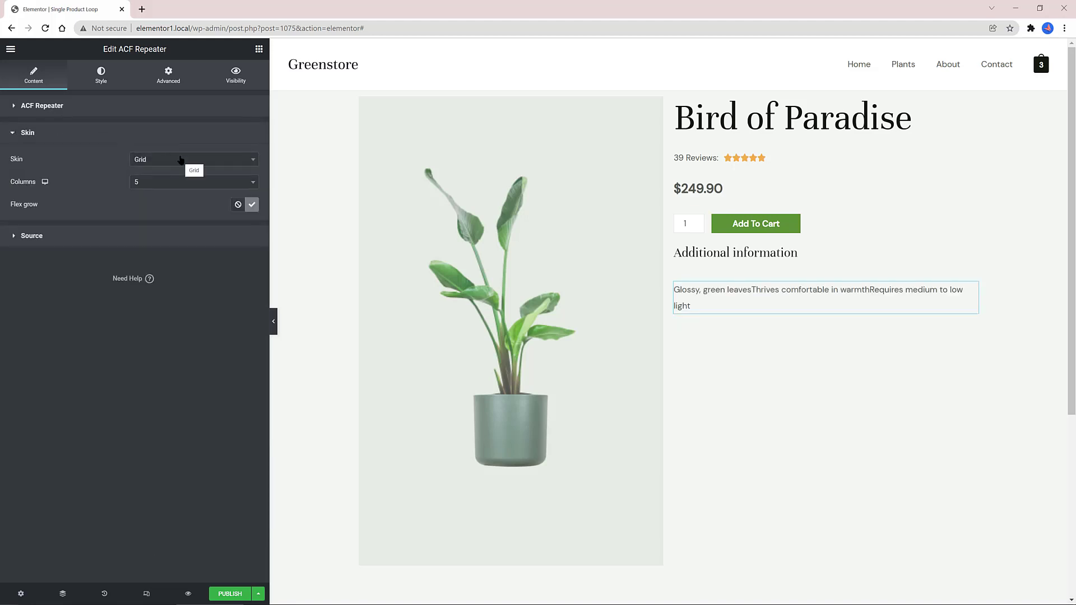
Step: Switch the ACF Repeater skin to Table and turn on Table Heading
click(180, 160)
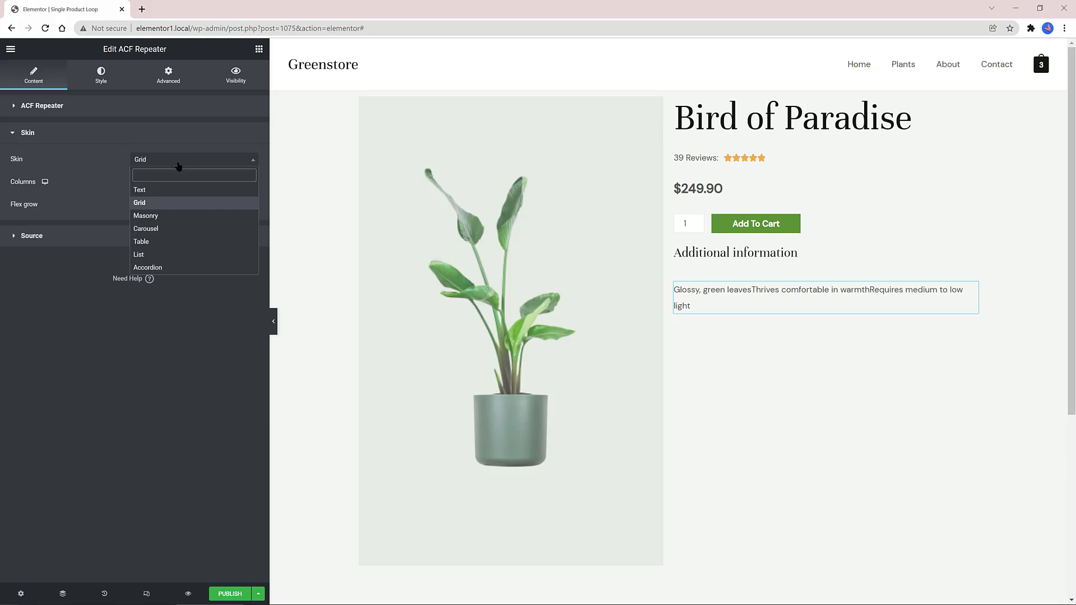
click(145, 242)
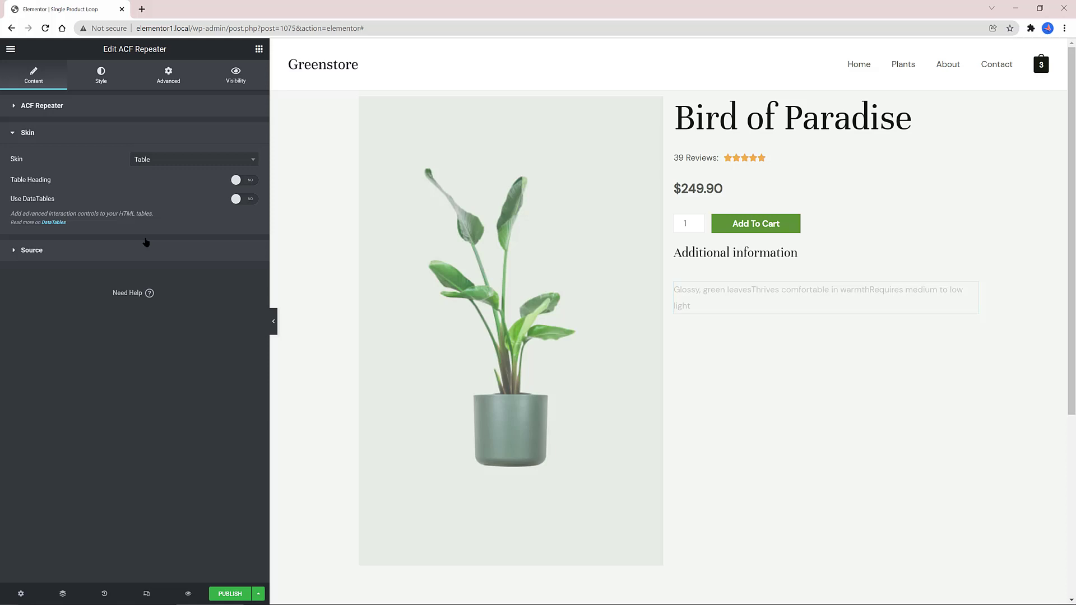
click(241, 180)
Step: Review the widget's Style settings, then return to the Skin choices for another layout
click(99, 78)
click(37, 78)
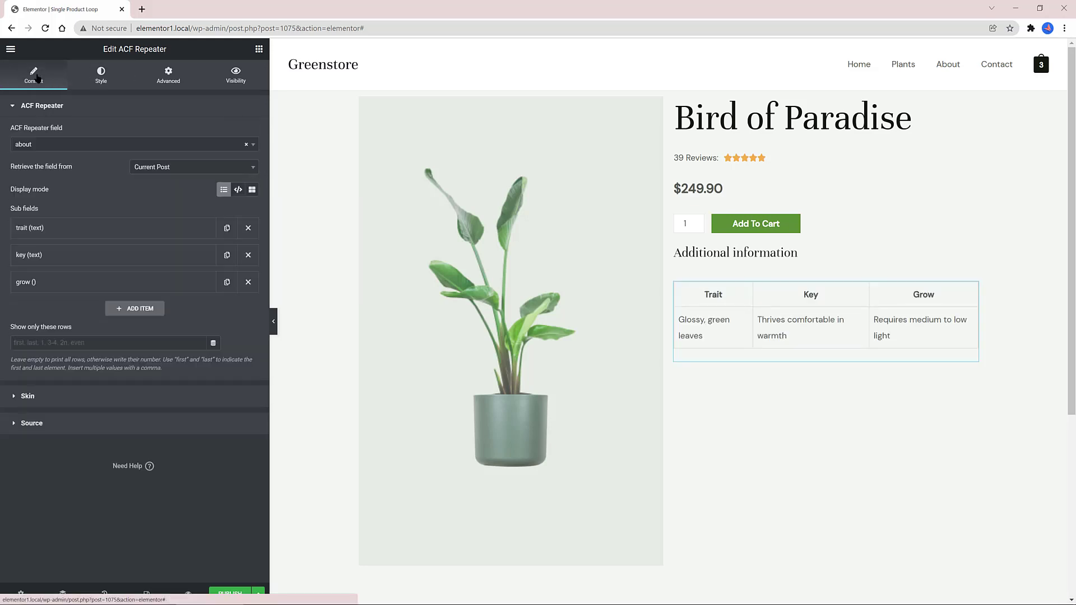
click(23, 106)
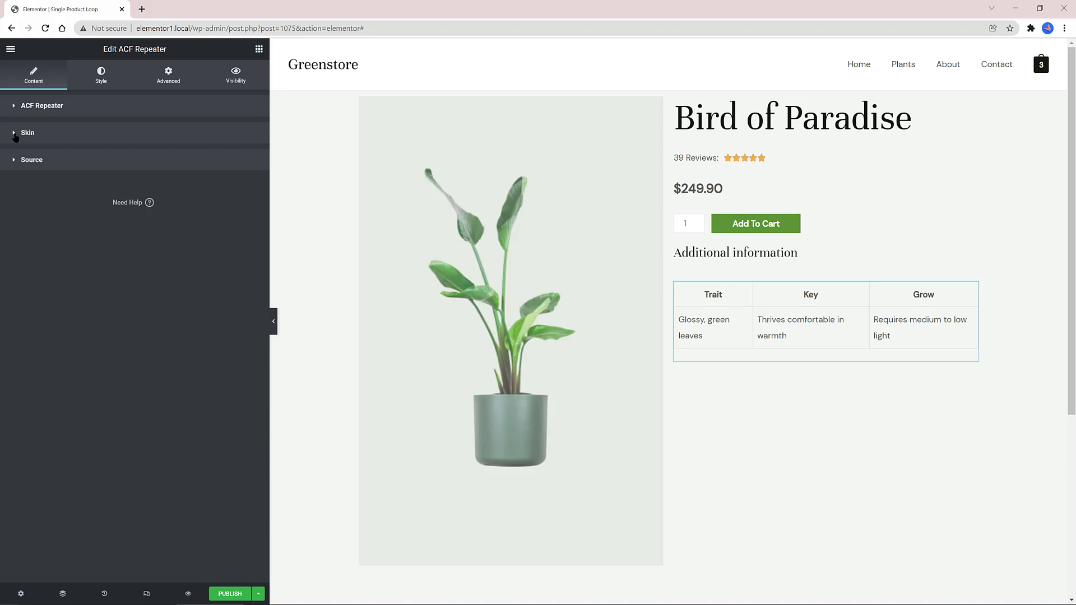
click(15, 136)
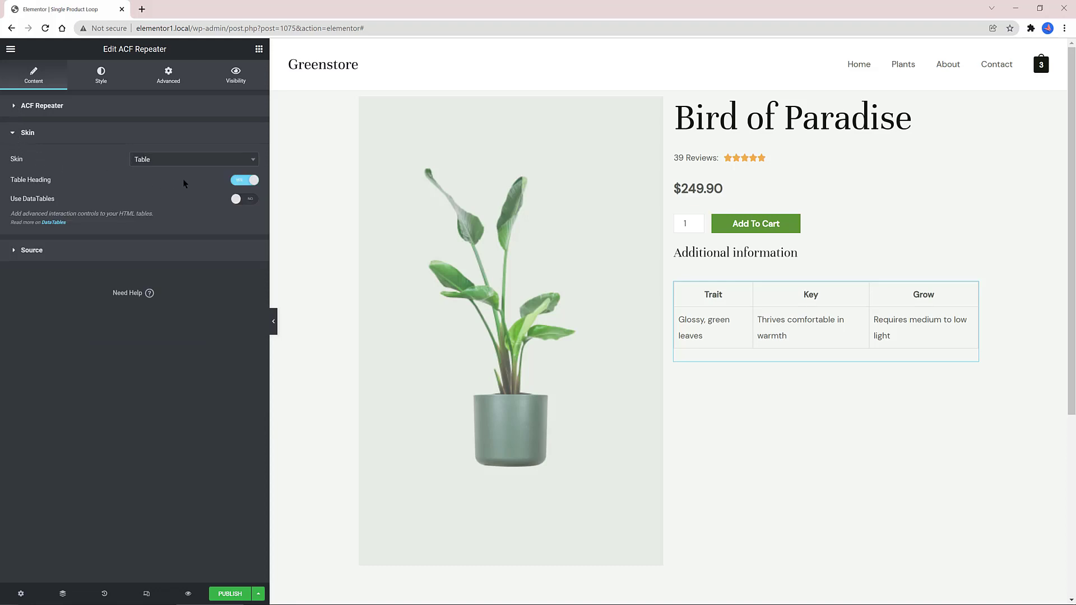
click(181, 160)
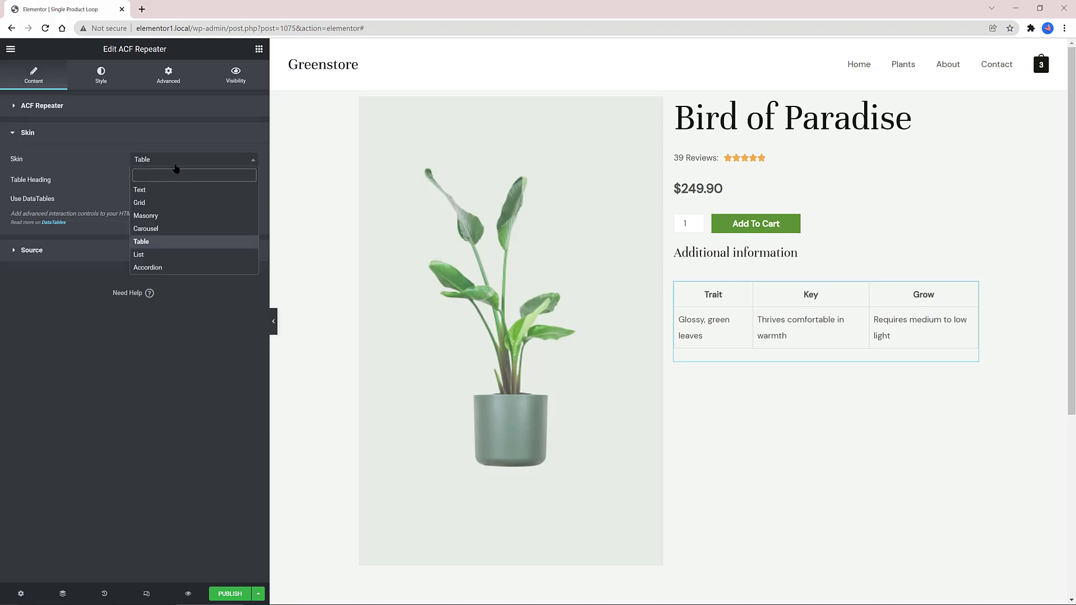
Step: Switch to the Accordion skin with heading 'tra' and test the accordion in the preview
click(148, 267)
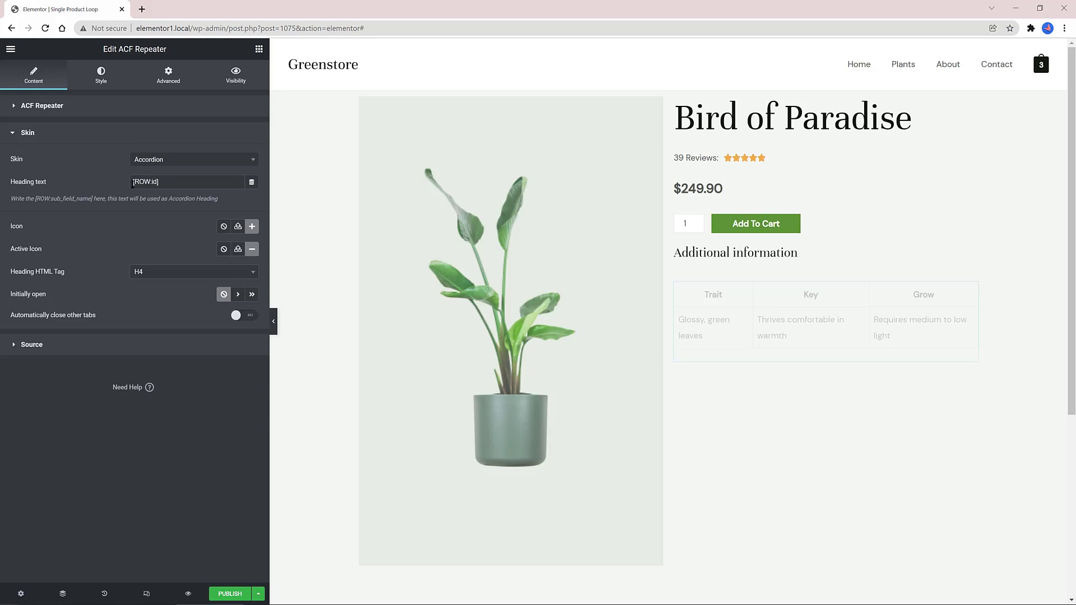
double_click(133, 182)
drag(133, 183, 158, 187)
text(trait)
click(703, 299)
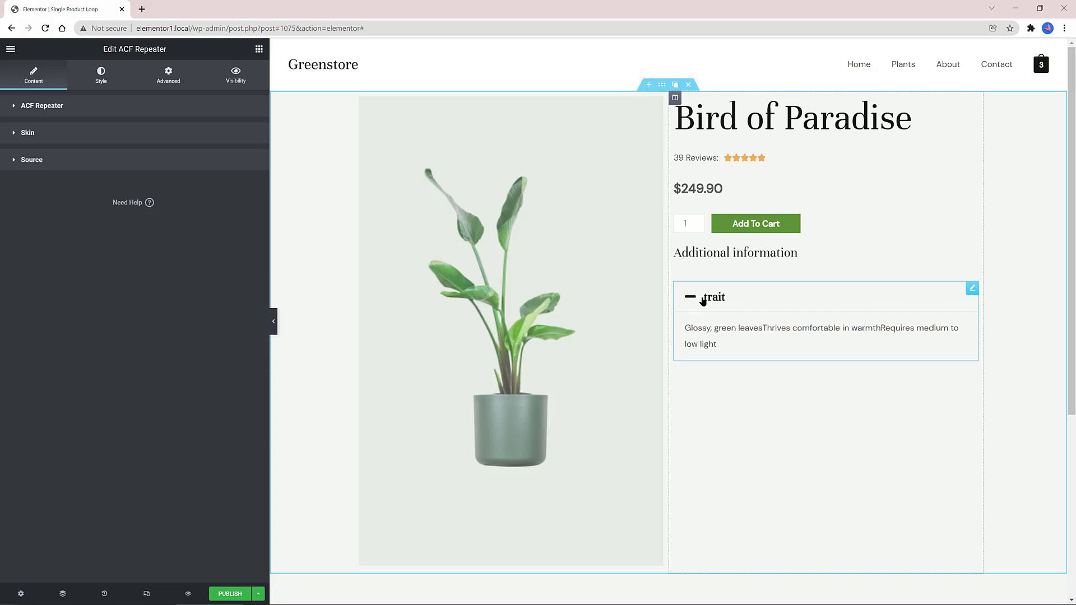
click(702, 301)
Step: Change the accordion heading to 'about' and review its content style options
click(28, 133)
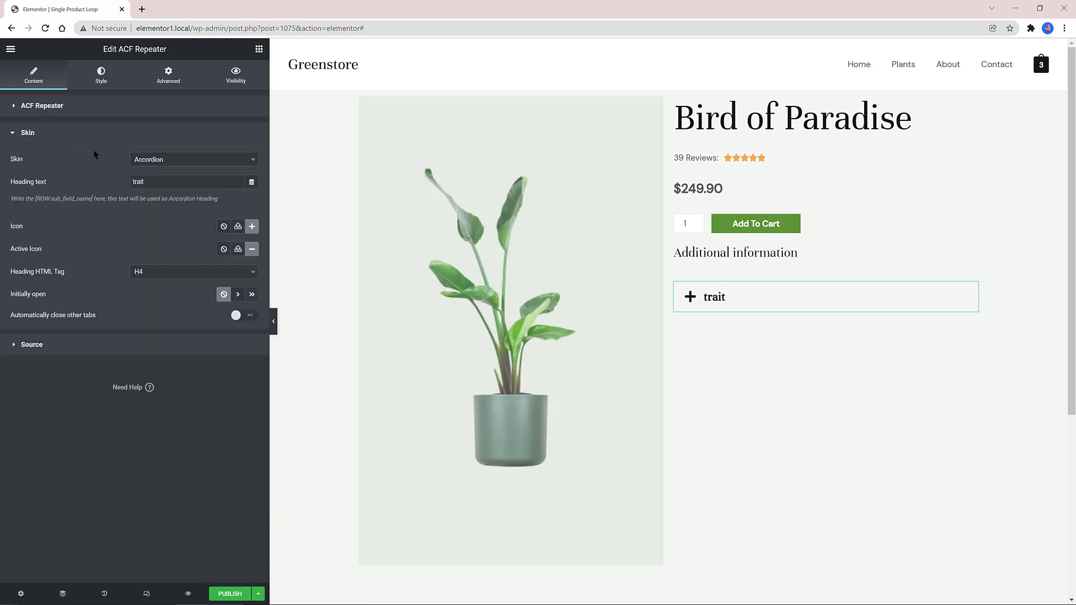
drag(151, 175, 110, 182)
text(about)
click(108, 84)
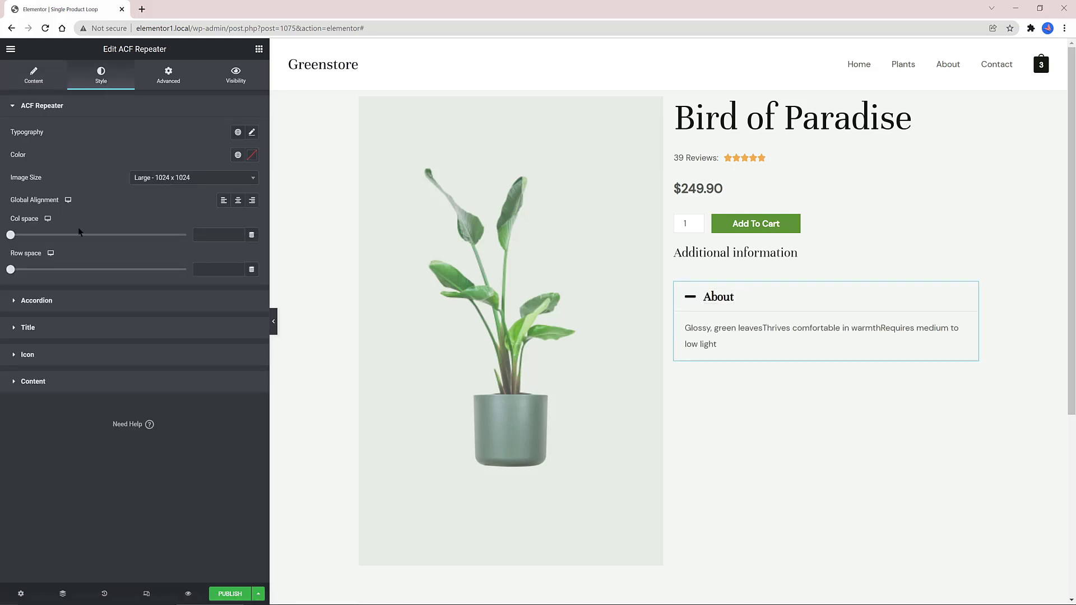
click(33, 382)
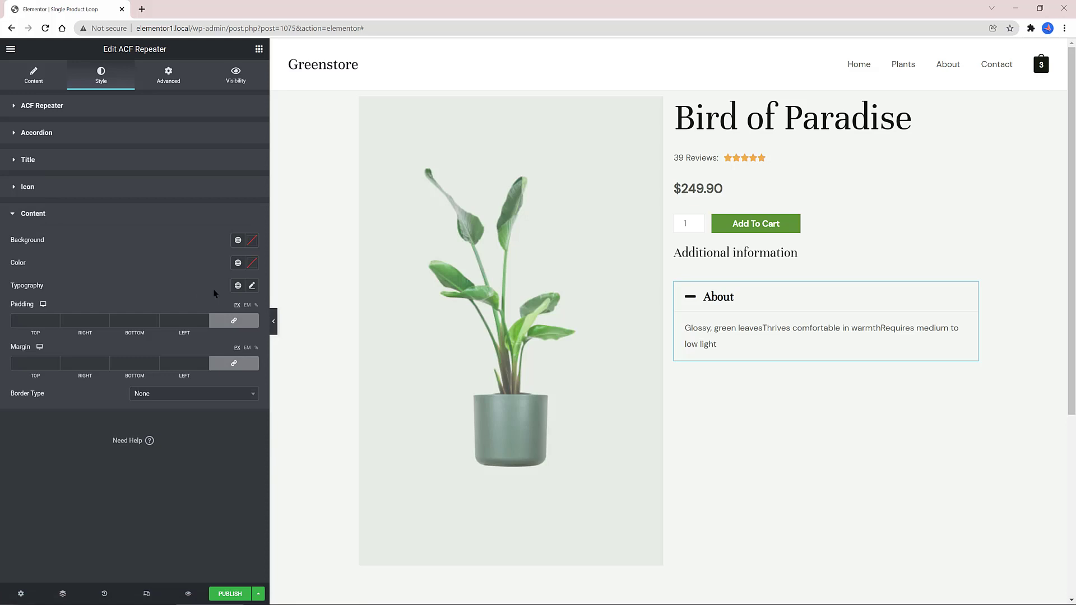
click(718, 297)
Step: Try the List skin, then set the Skin back to Table
click(15, 402)
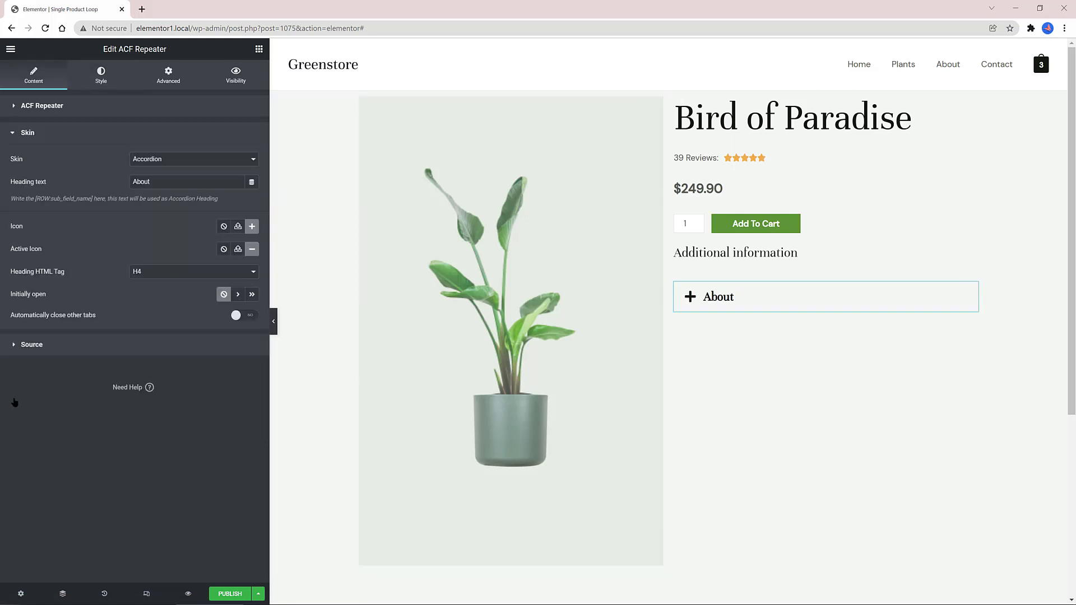
click(195, 162)
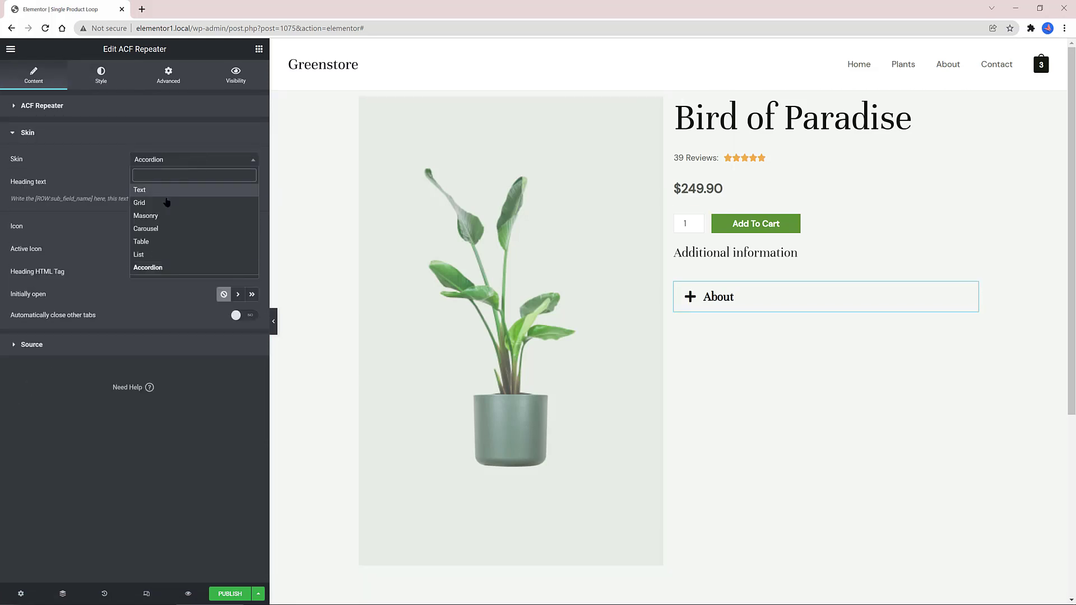
click(145, 256)
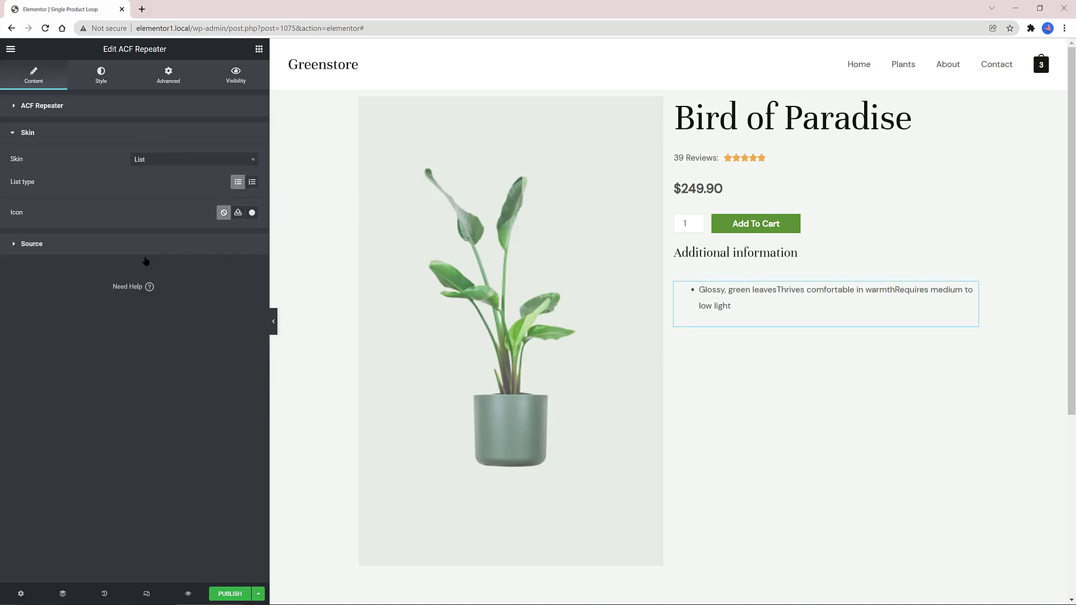
click(146, 159)
click(159, 240)
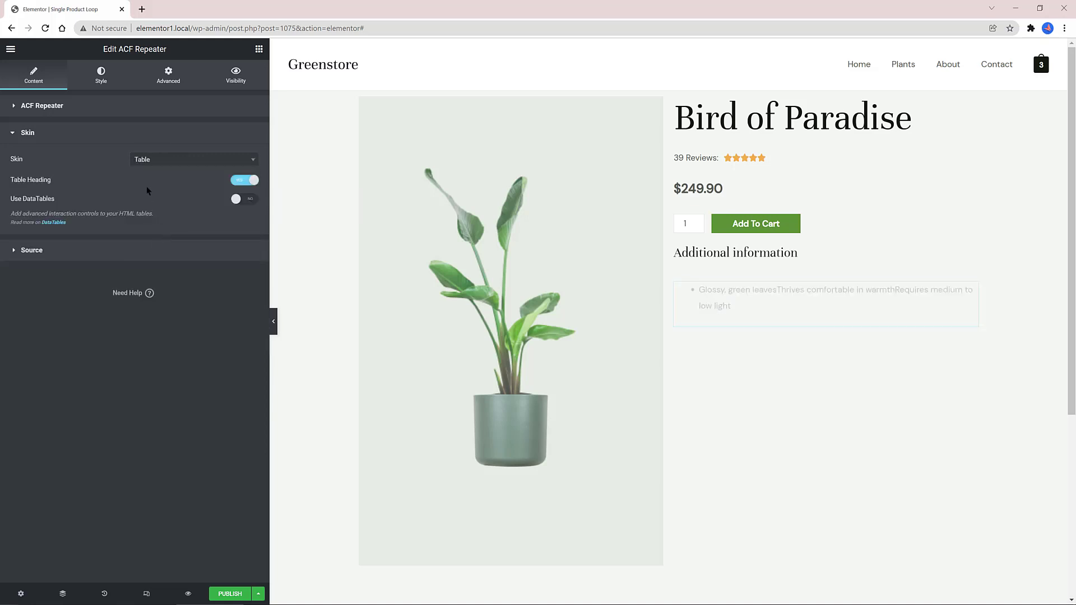
Step: Add an inner section below the table with an 80 px minimum height
click(259, 49)
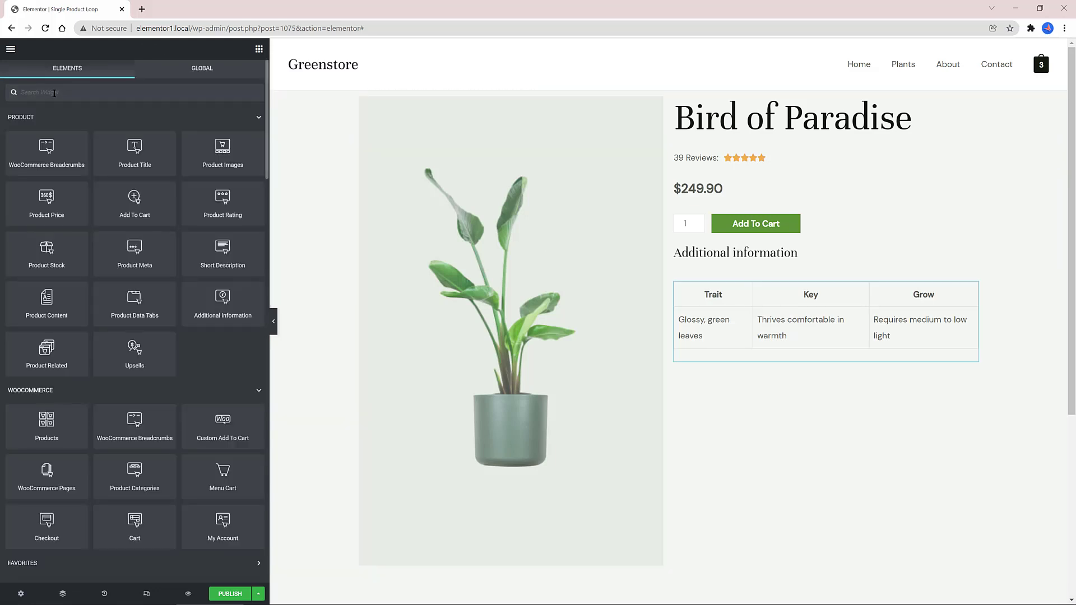
text(inner)
drag(79, 149, 802, 357)
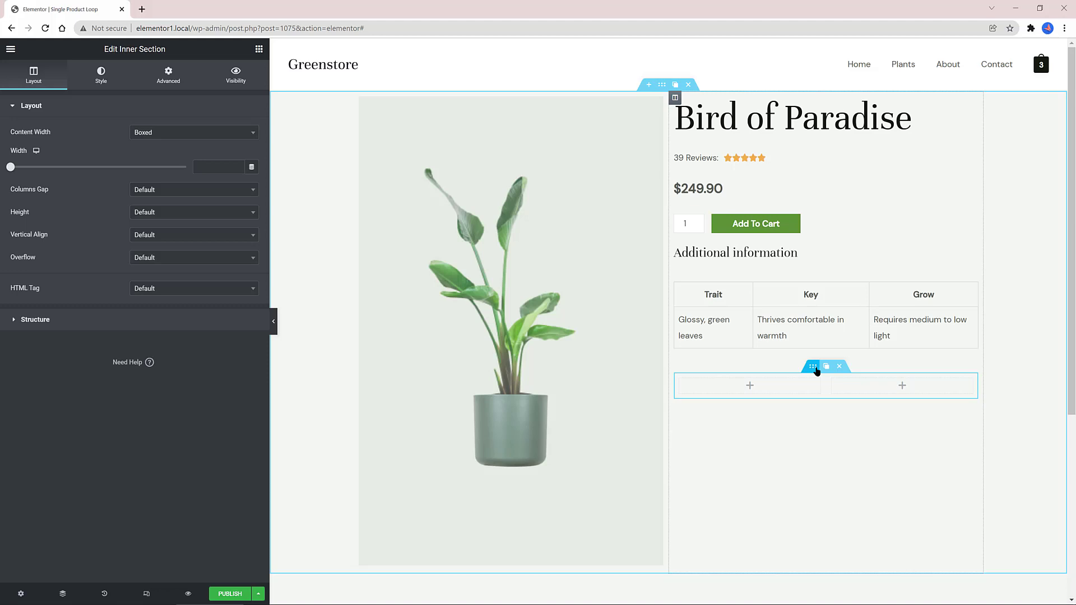
click(168, 212)
click(165, 270)
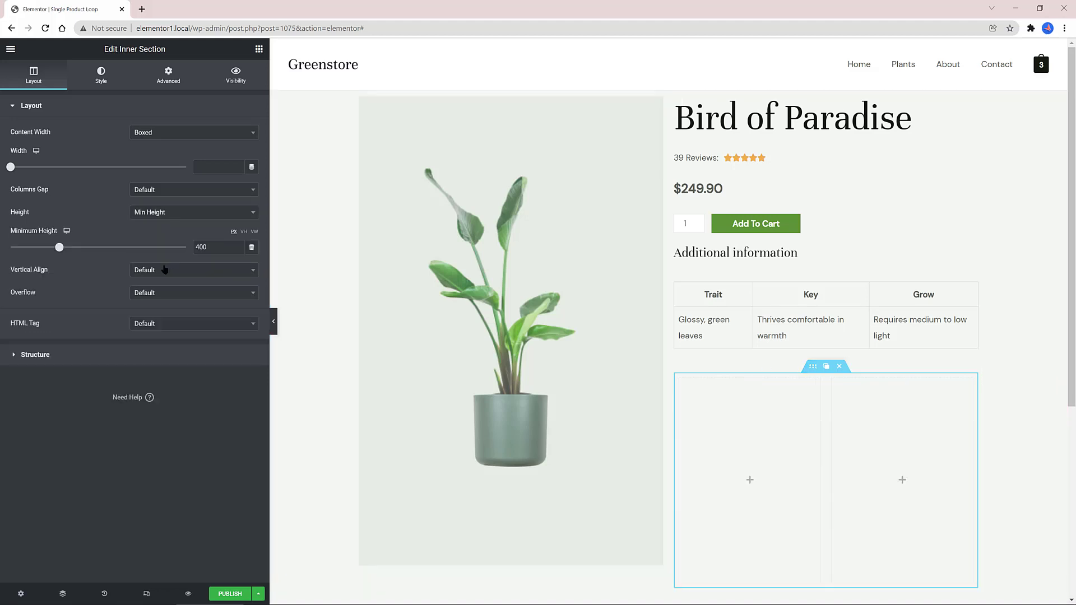
drag(59, 247, 20, 247)
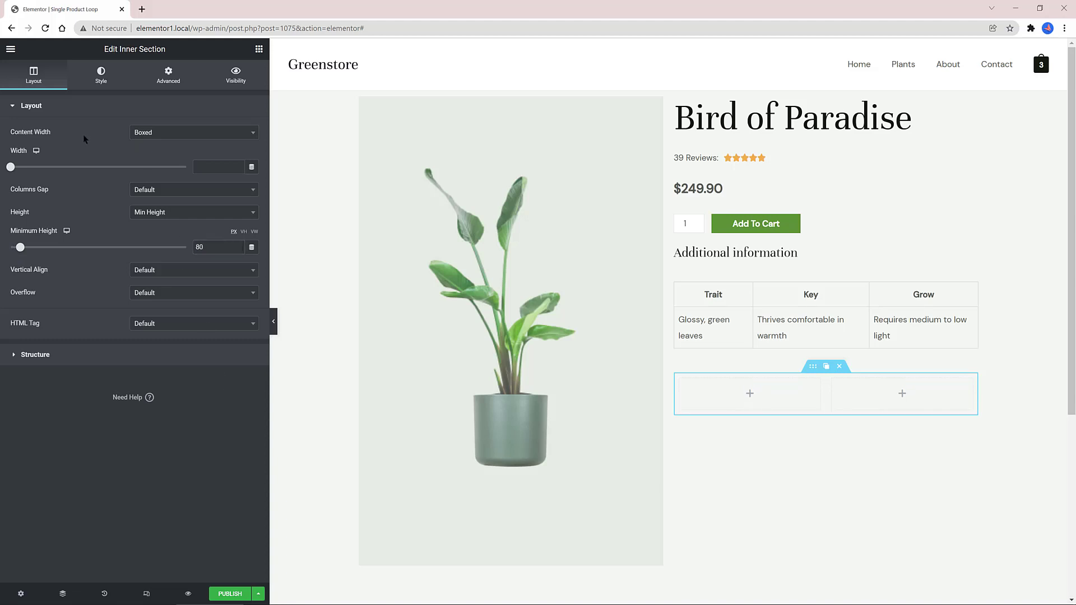
Step: Give the row a global background colour and place an Icon Box in its left column
click(101, 74)
click(238, 178)
click(155, 308)
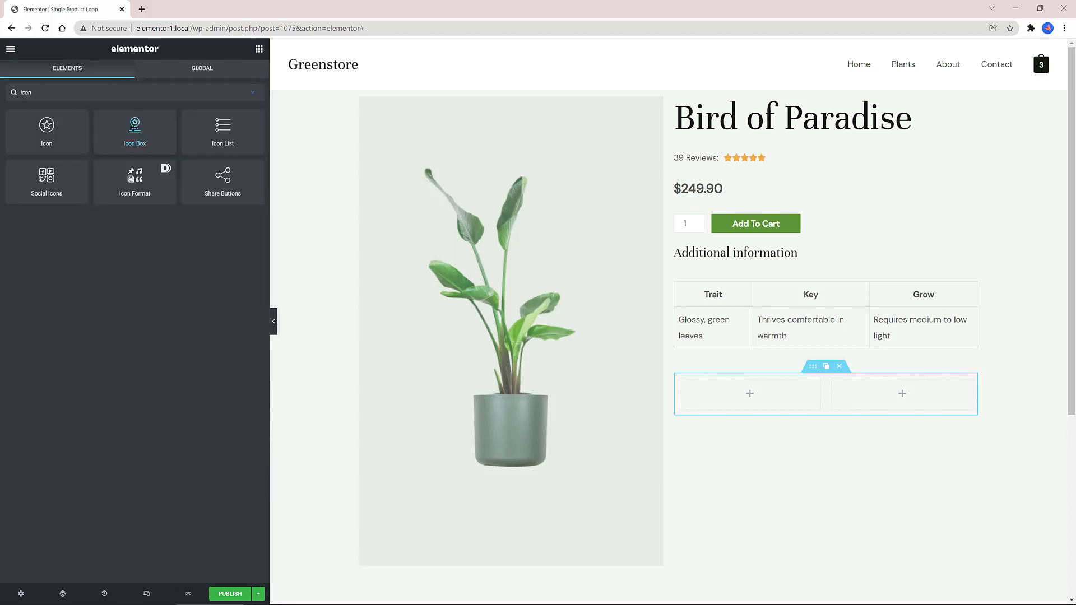
drag(135, 126, 750, 393)
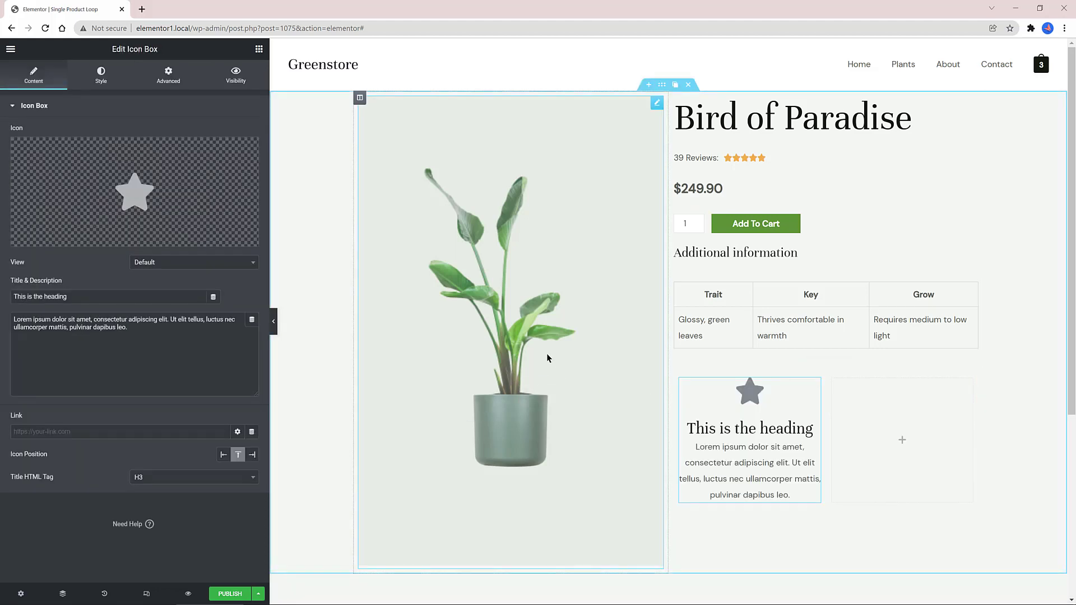
Step: Give the icon box the shipping truck icon and title 'Free Shipping', with no description
click(128, 188)
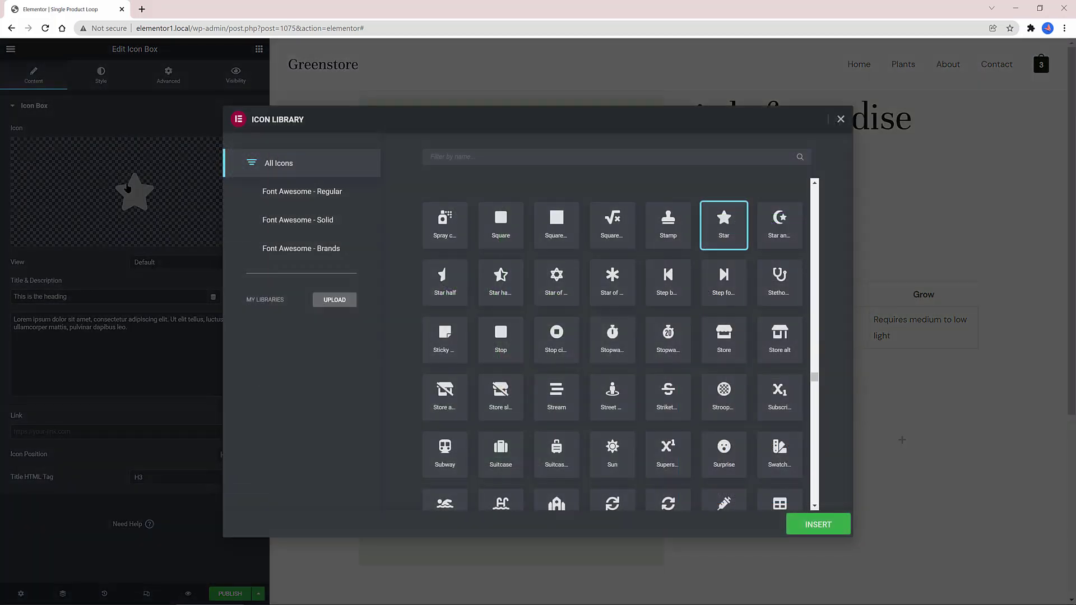
click(489, 157)
text(shipping)
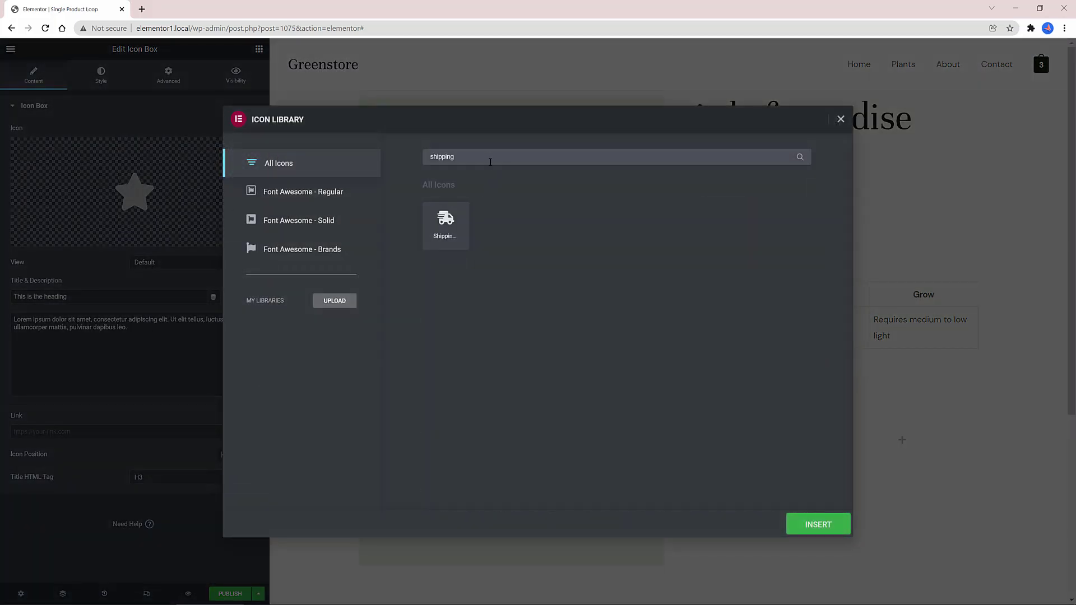
click(818, 525)
triple_click(112, 324)
key(Delete)
triple_click(109, 296)
text(Free Shipping)
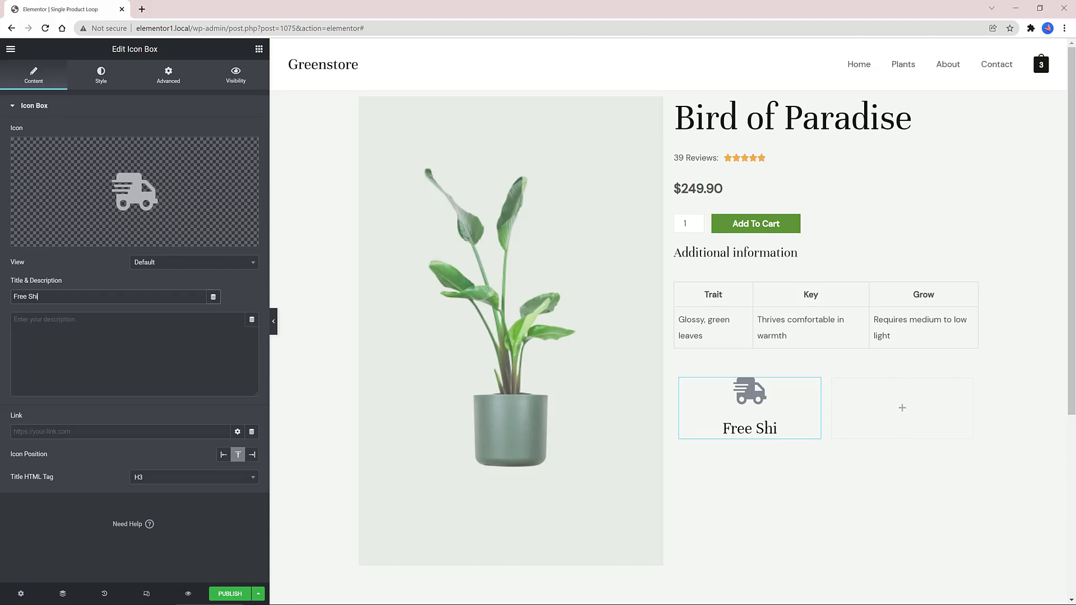
Step: Put the icon left of the title and colour it green
click(222, 455)
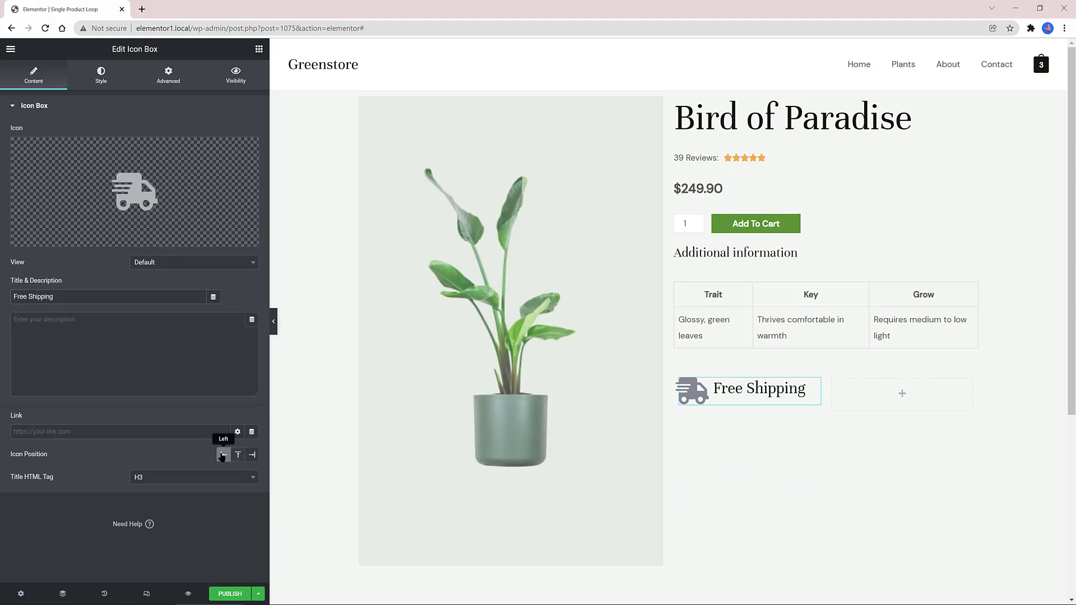
click(101, 76)
click(237, 155)
click(169, 298)
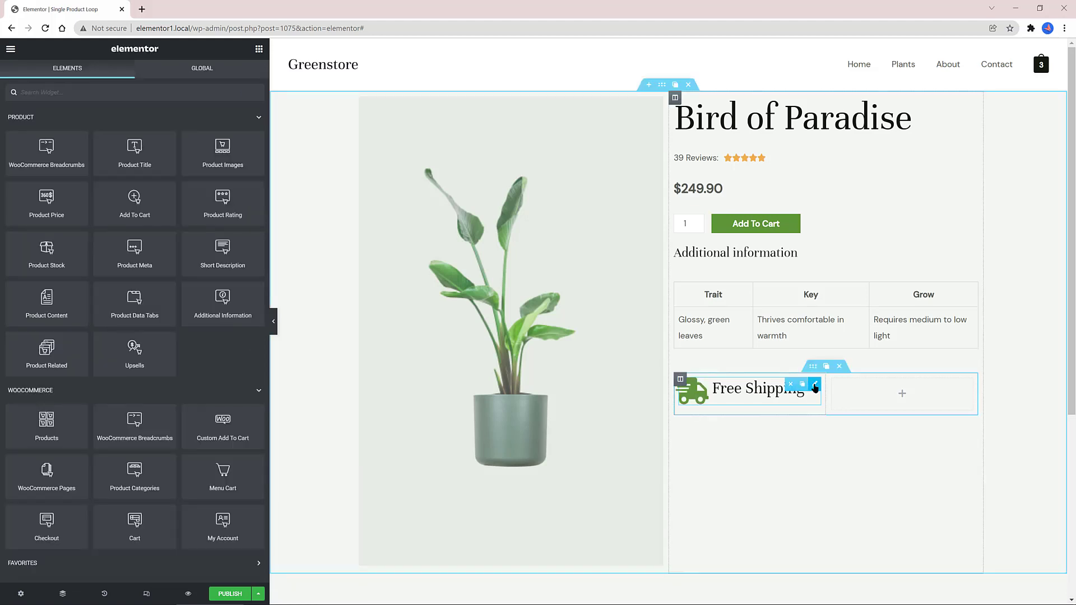
Step: Duplicate the box into the right column with a banknote icon and span title tags
click(802, 385)
drag(814, 427, 851, 397)
mouse_move(134, 192)
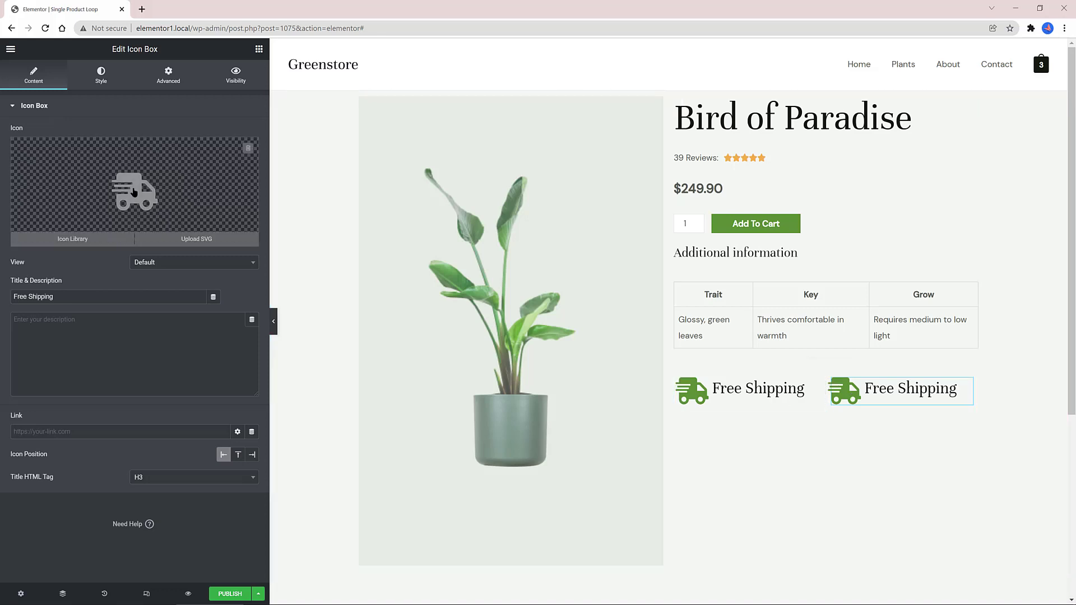
click(134, 191)
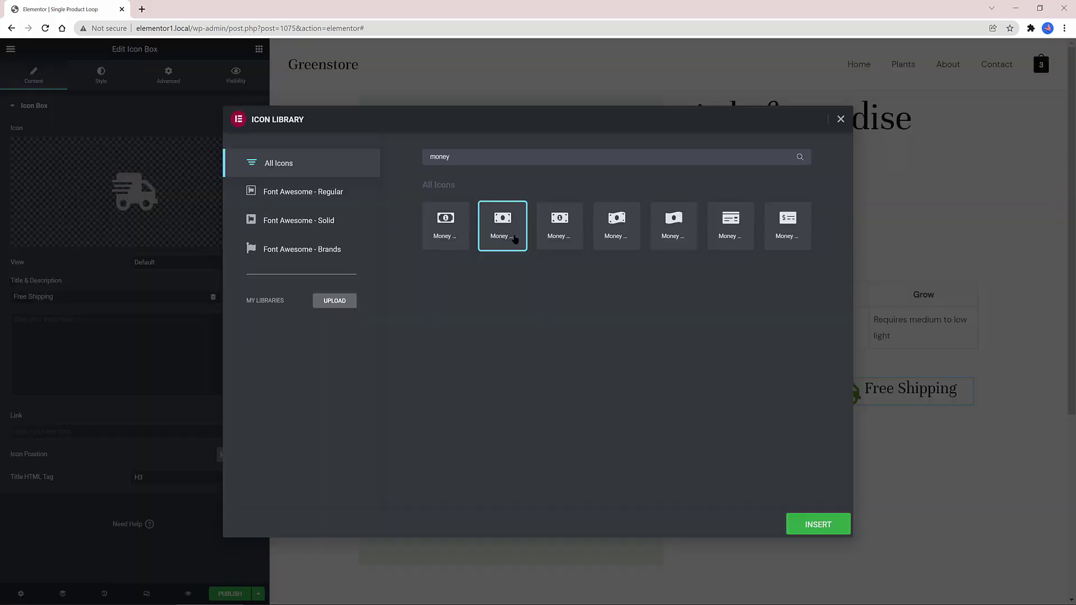
click(819, 524)
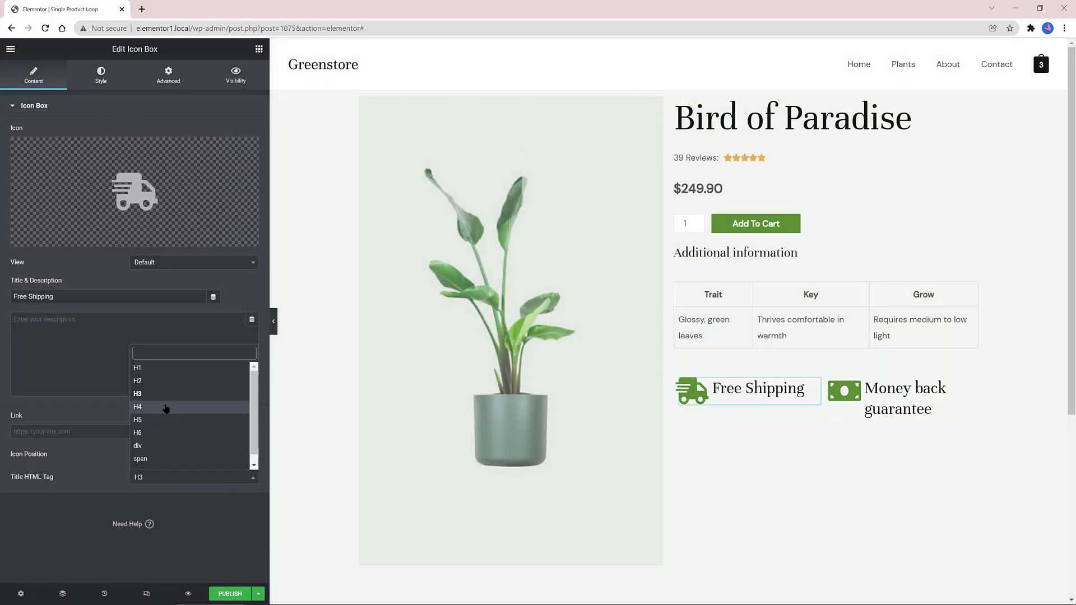
click(168, 408)
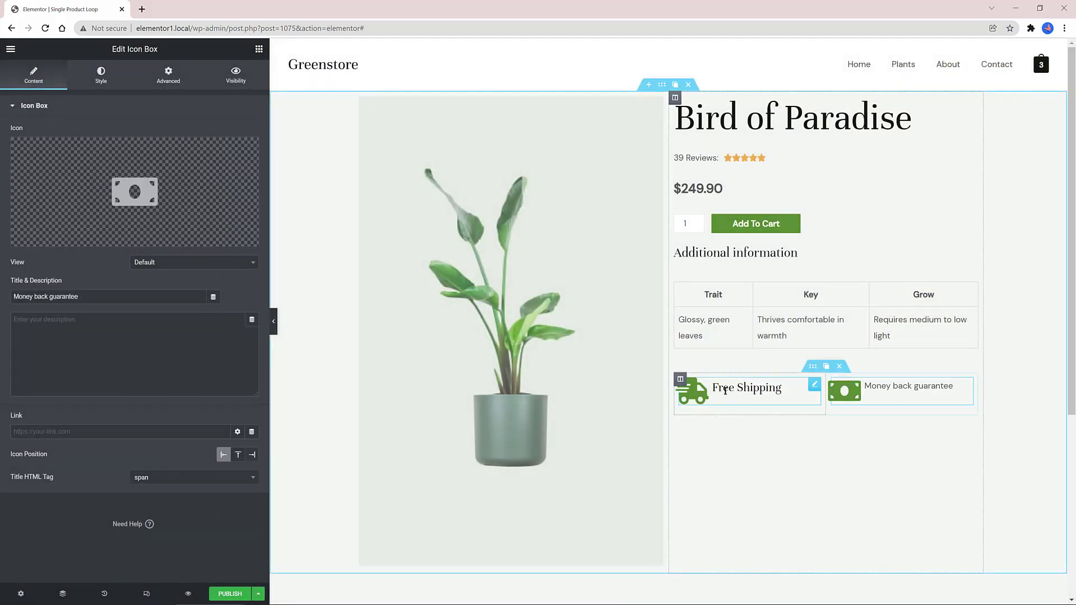
click(780, 387)
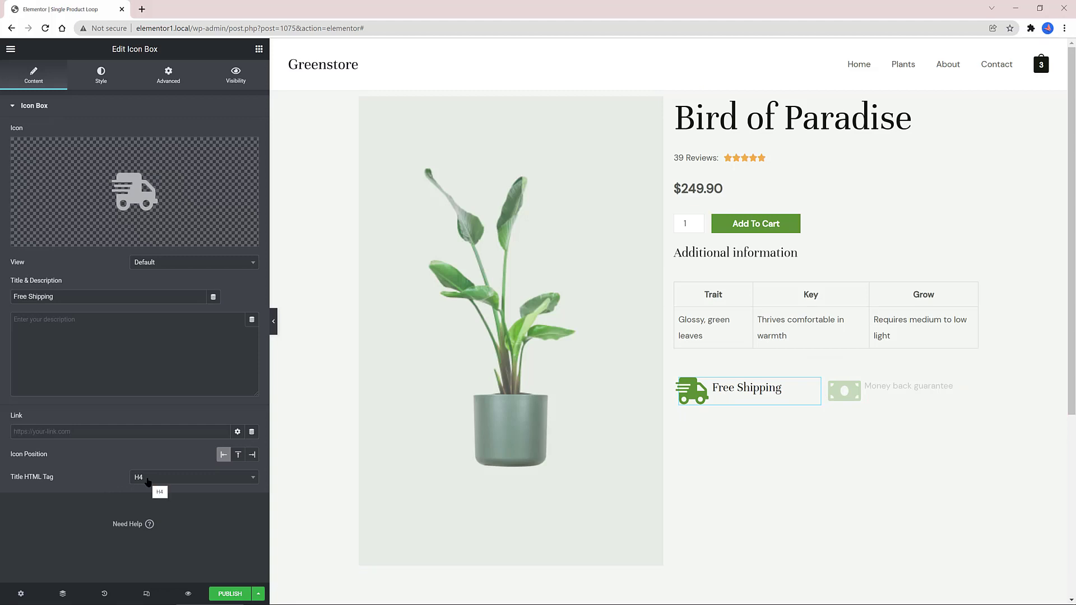
click(148, 482)
Step: Set Free Shipping's title to span, add a Spacer, then small green Social Icons below
click(150, 463)
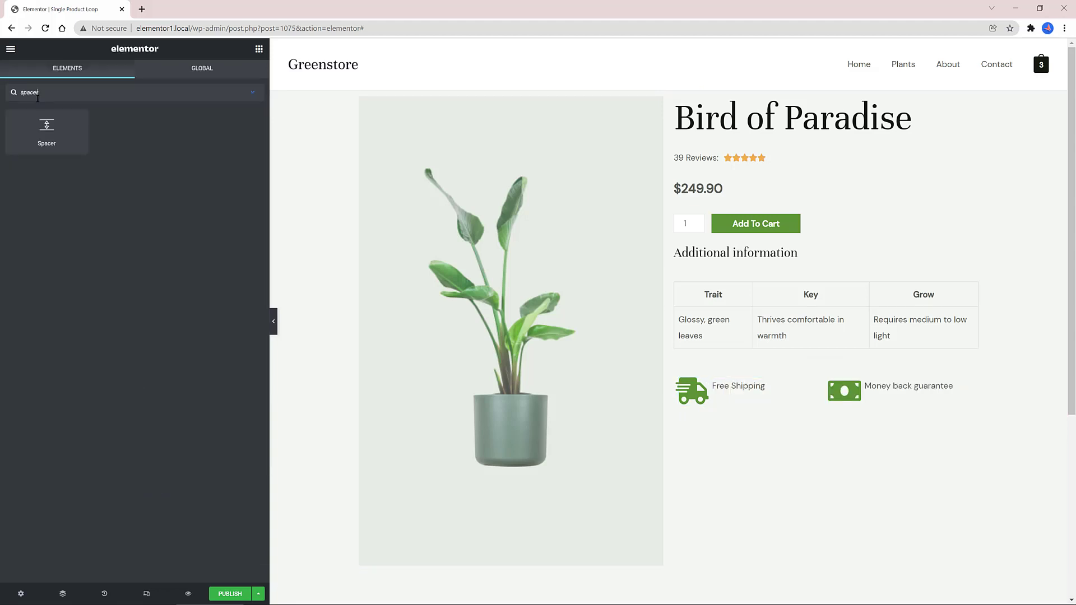
drag(47, 128, 722, 419)
click(259, 49)
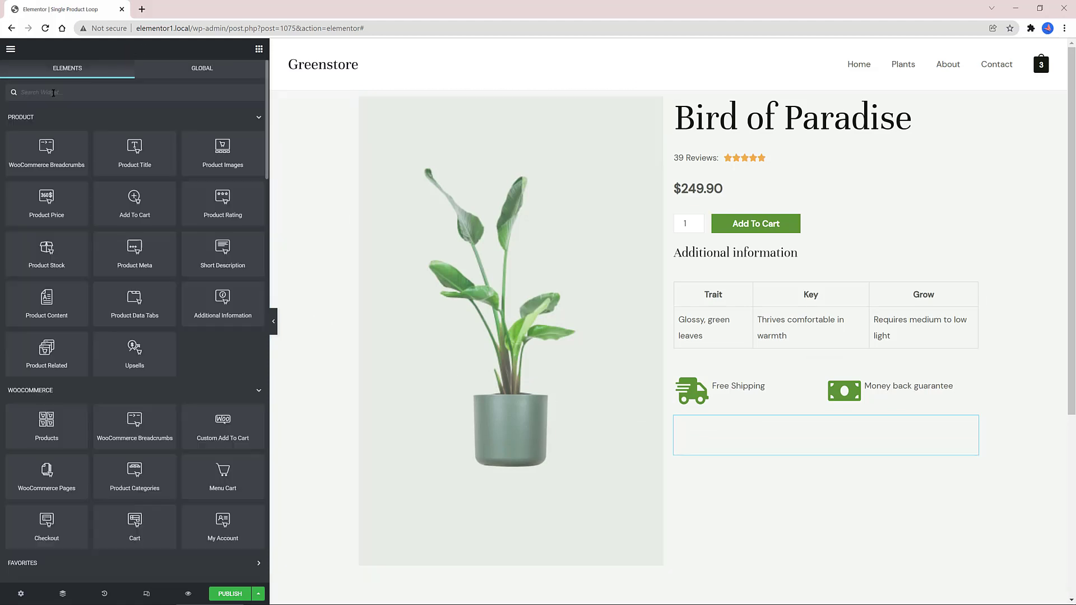
text(social)
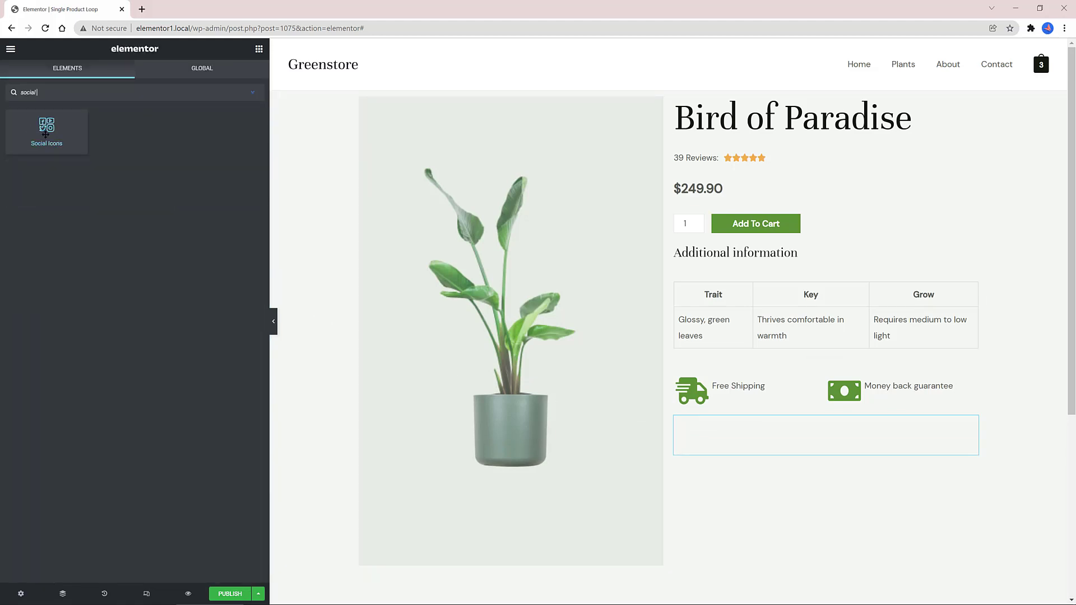
drag(46, 130, 691, 453)
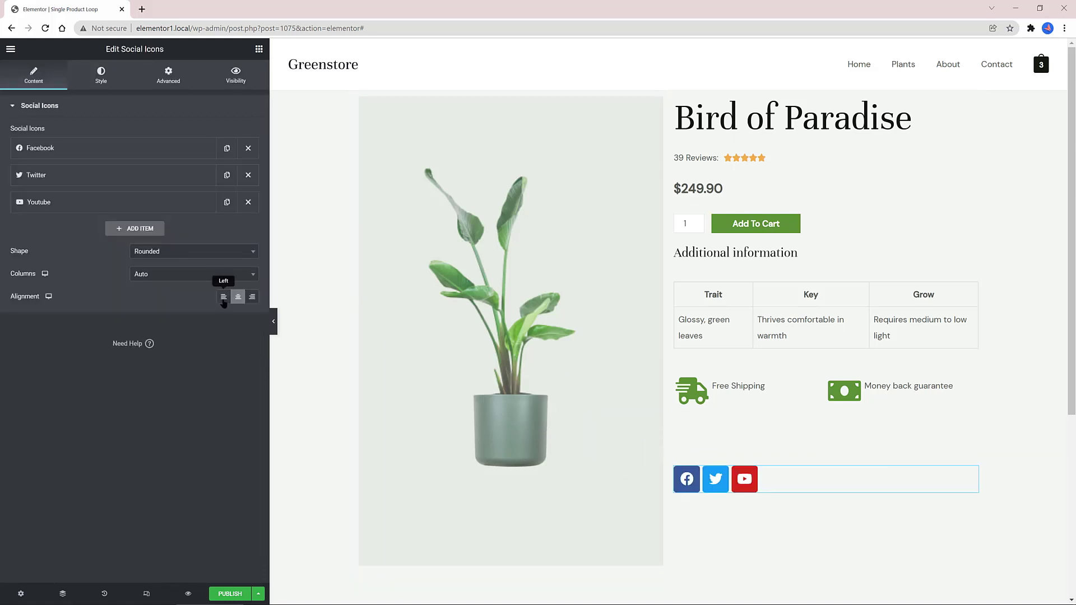
click(101, 75)
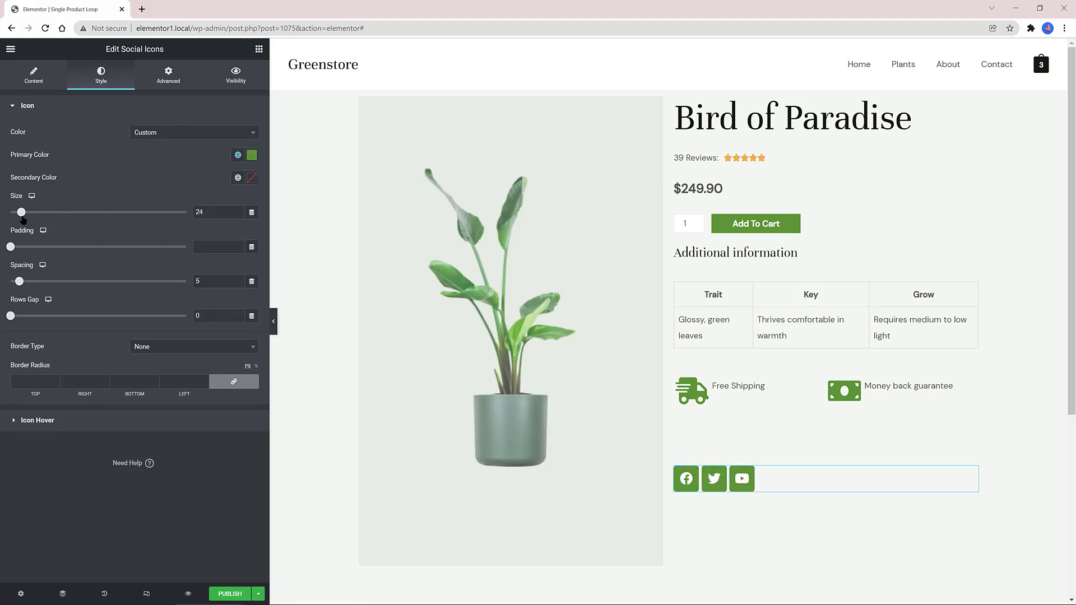
drag(11, 217, 17, 221)
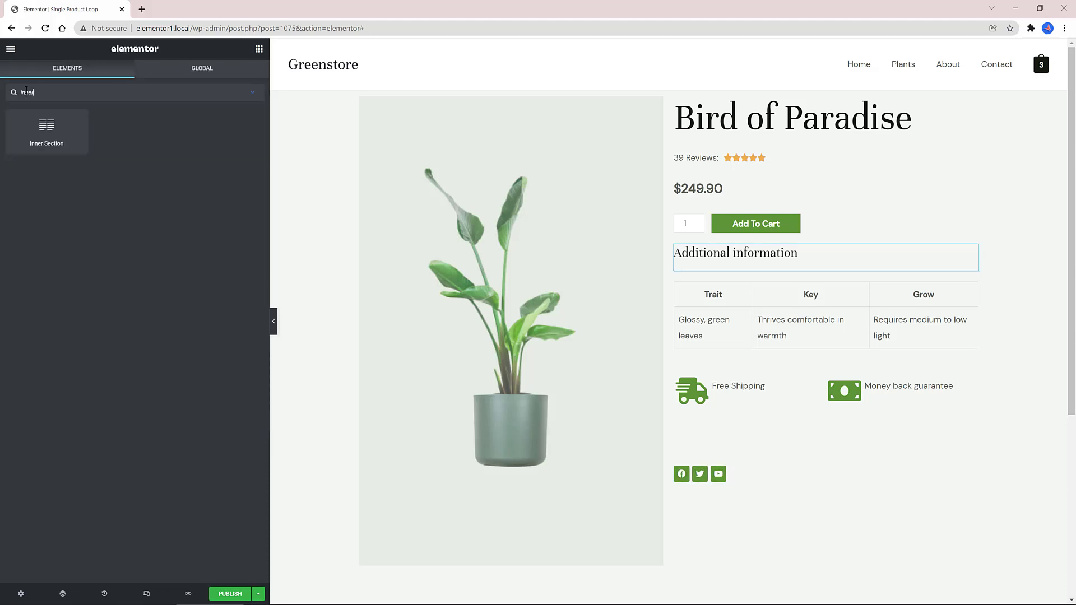
Step: Insert a two-column row and move Add To Cart into its left column
drag(50, 130, 739, 203)
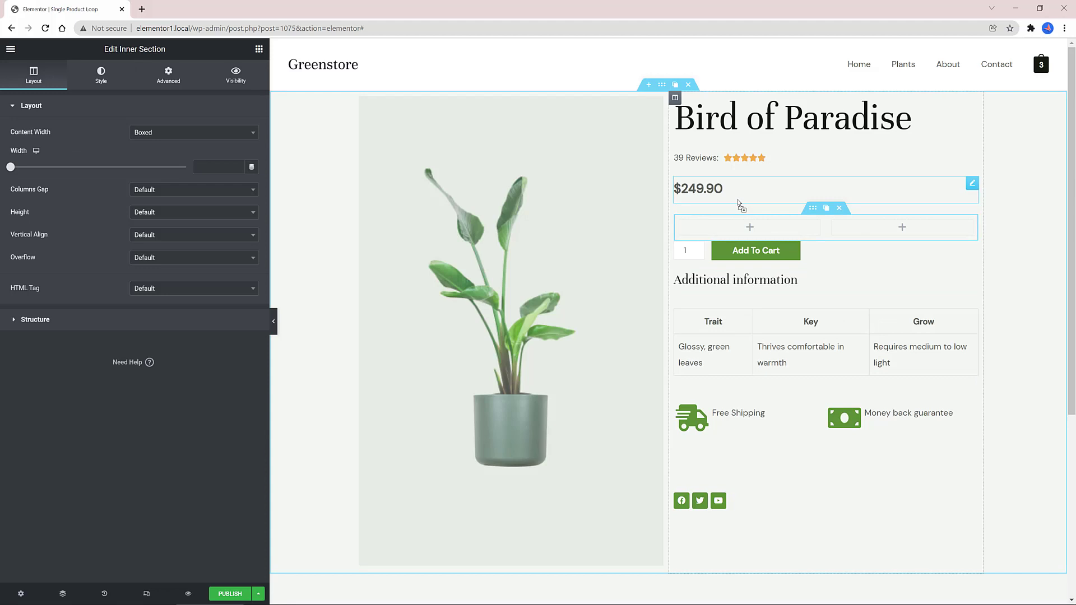
right_click(973, 251)
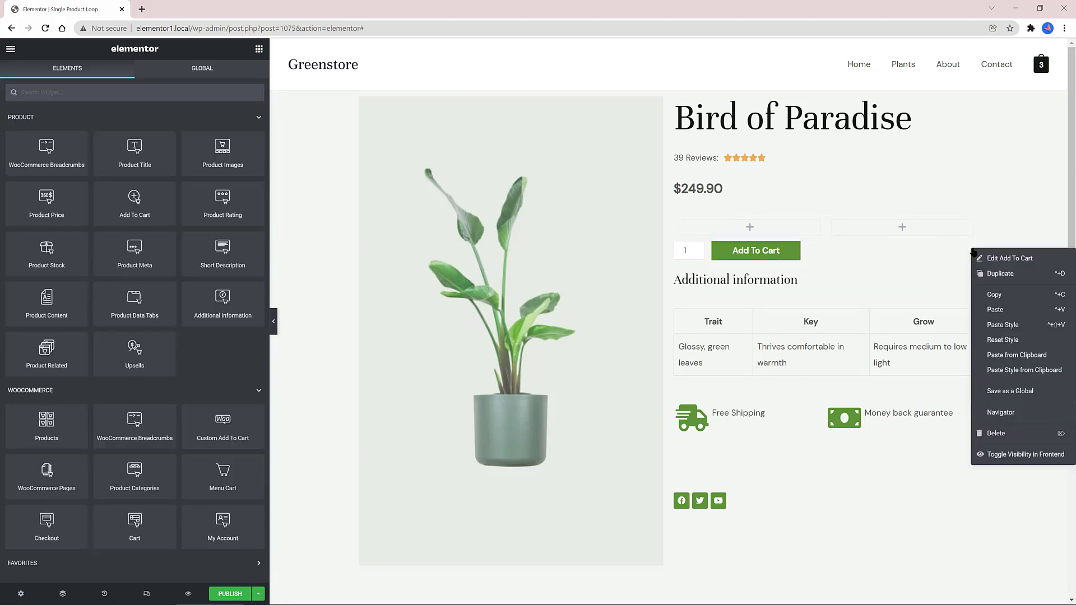
click(999, 295)
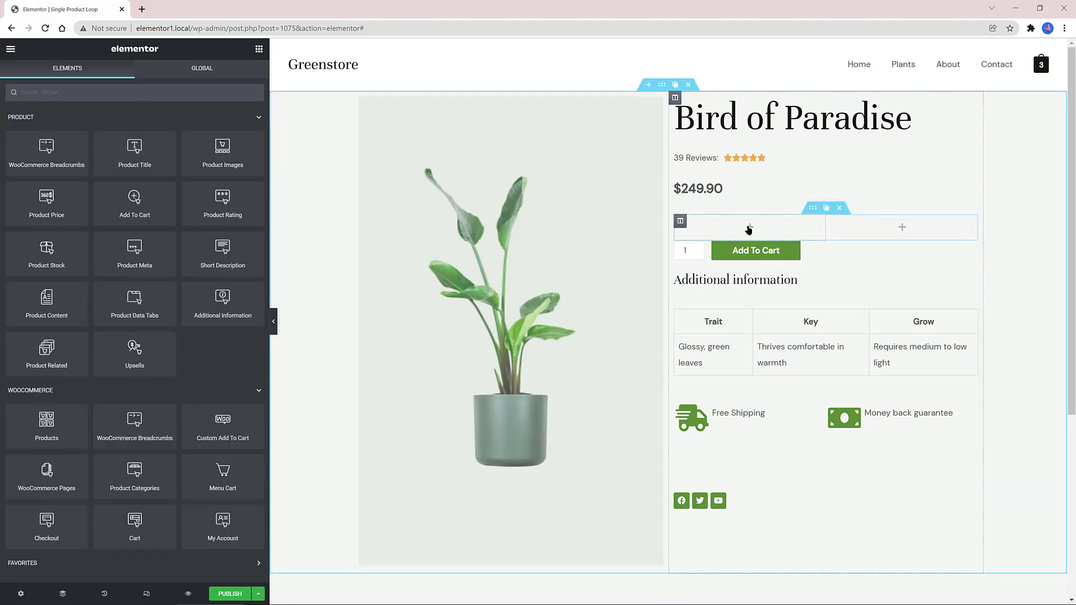
key(ctrl+v)
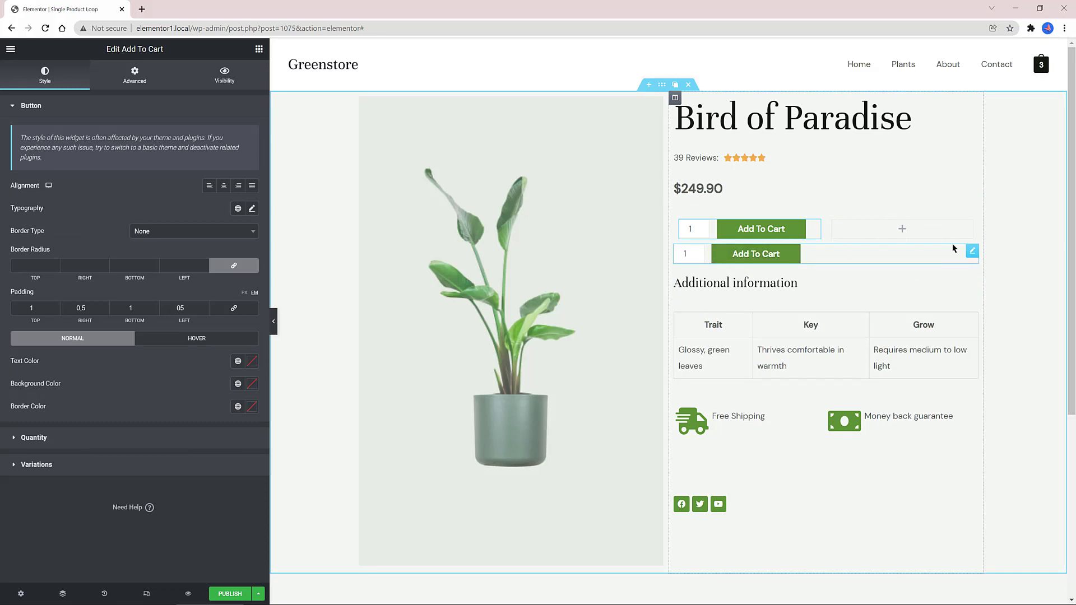
right_click(971, 254)
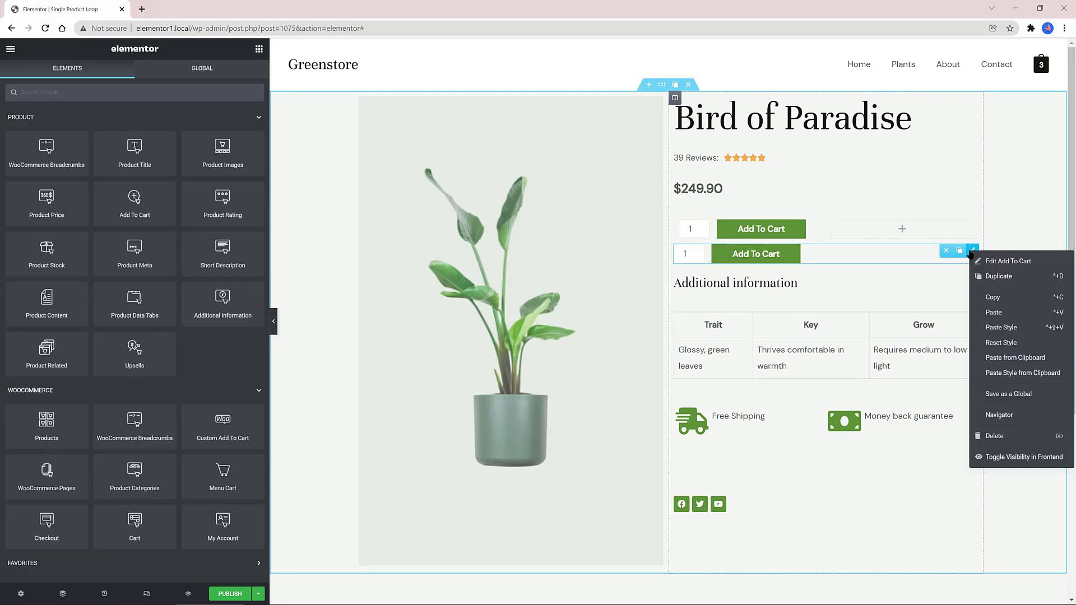
click(1004, 441)
Step: Add an Add to Woo Wishlist button in the right column with a solid heart icon
text(add)
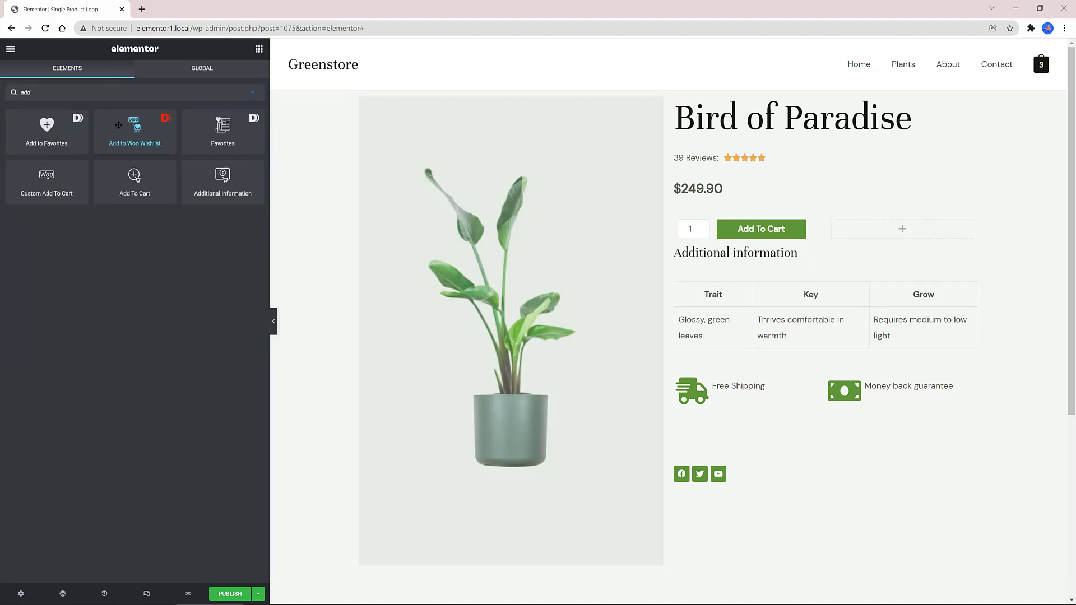
drag(119, 124, 866, 230)
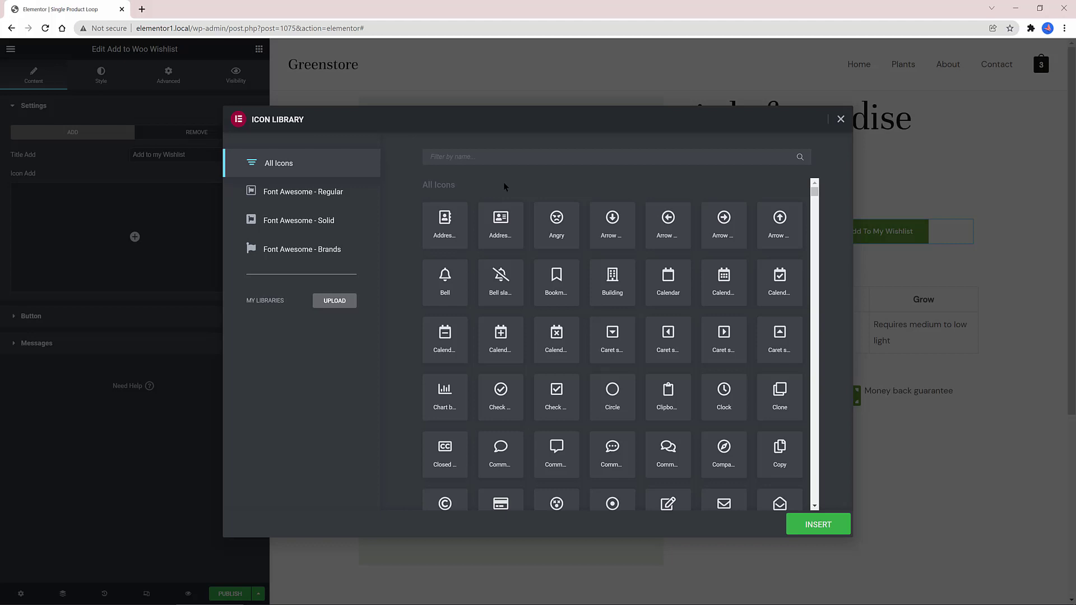
click(492, 161)
text(heart)
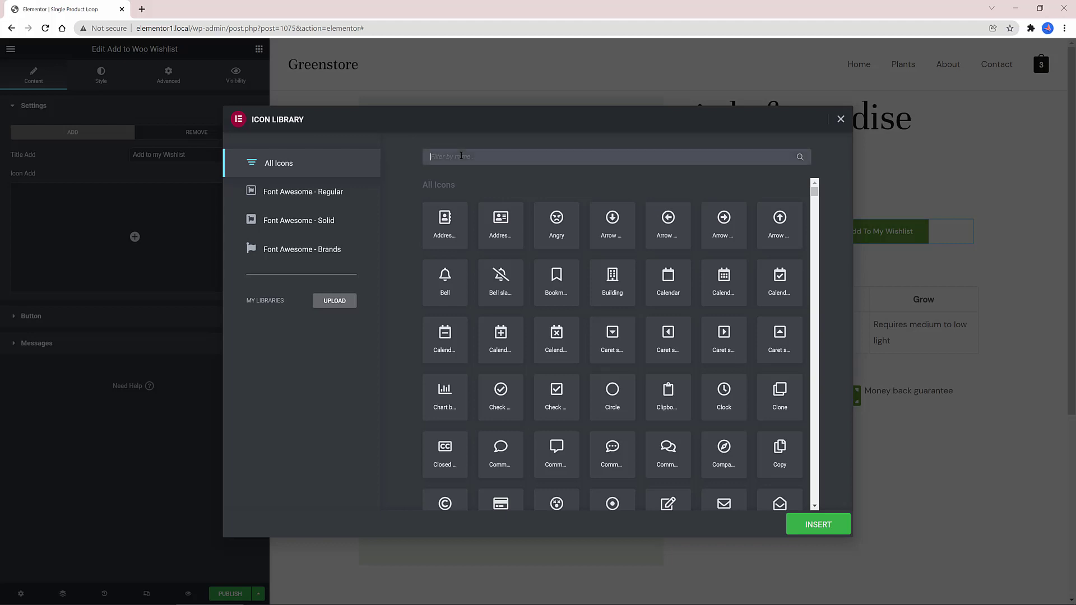
click(711, 225)
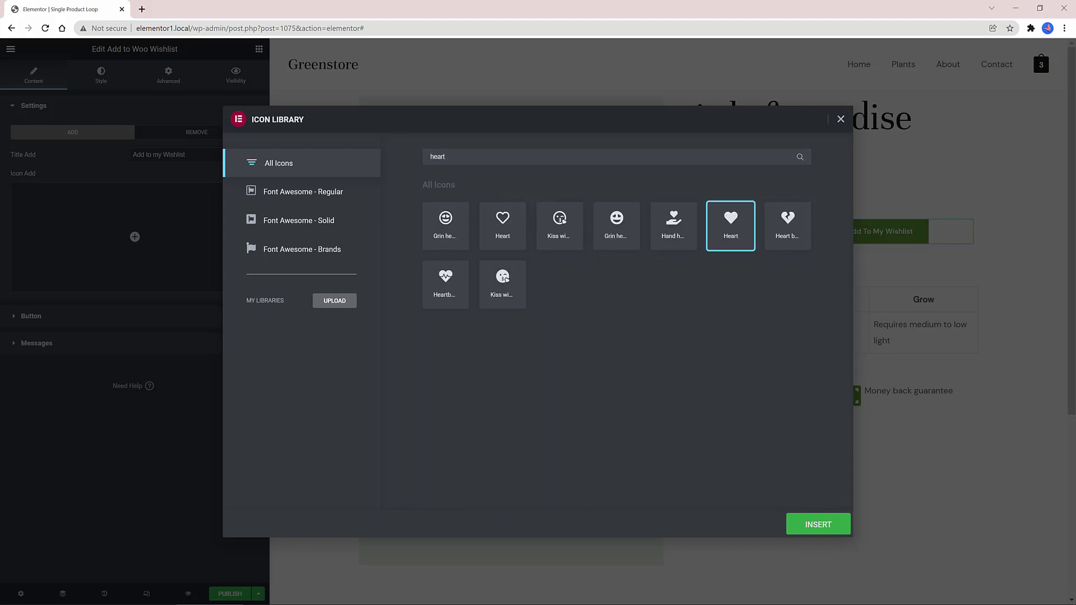
click(814, 527)
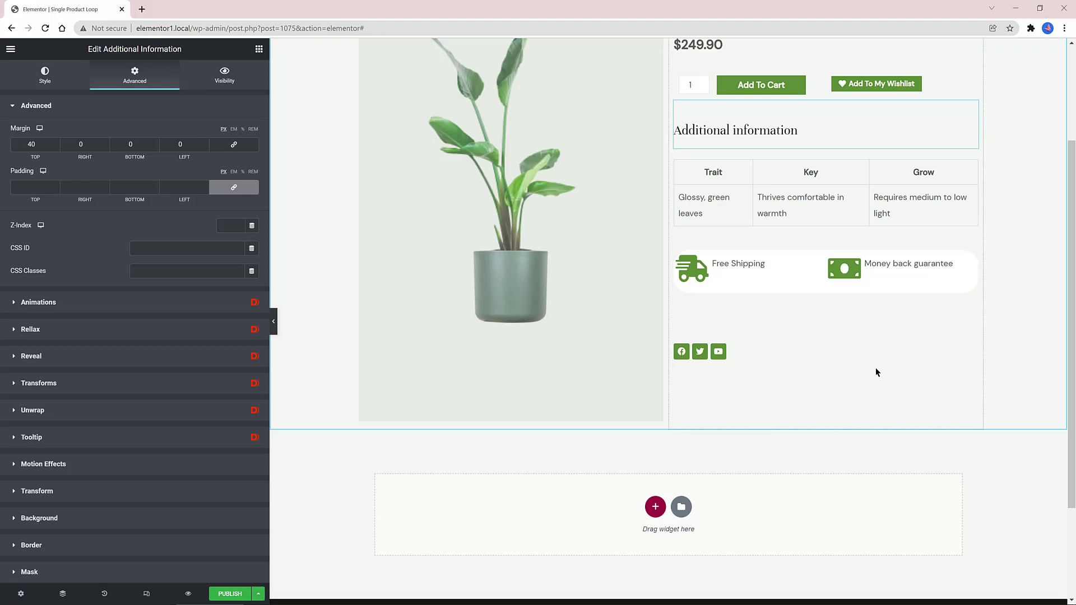
Step: Add a single-column section below the product layout with a 500 minimum height
click(654, 507)
click(543, 541)
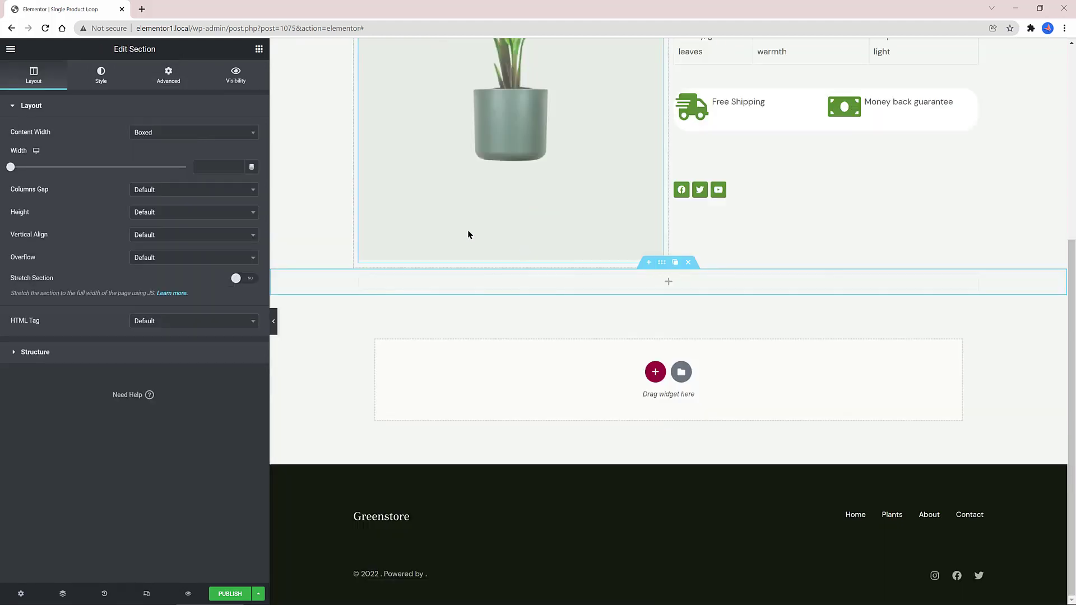
click(169, 213)
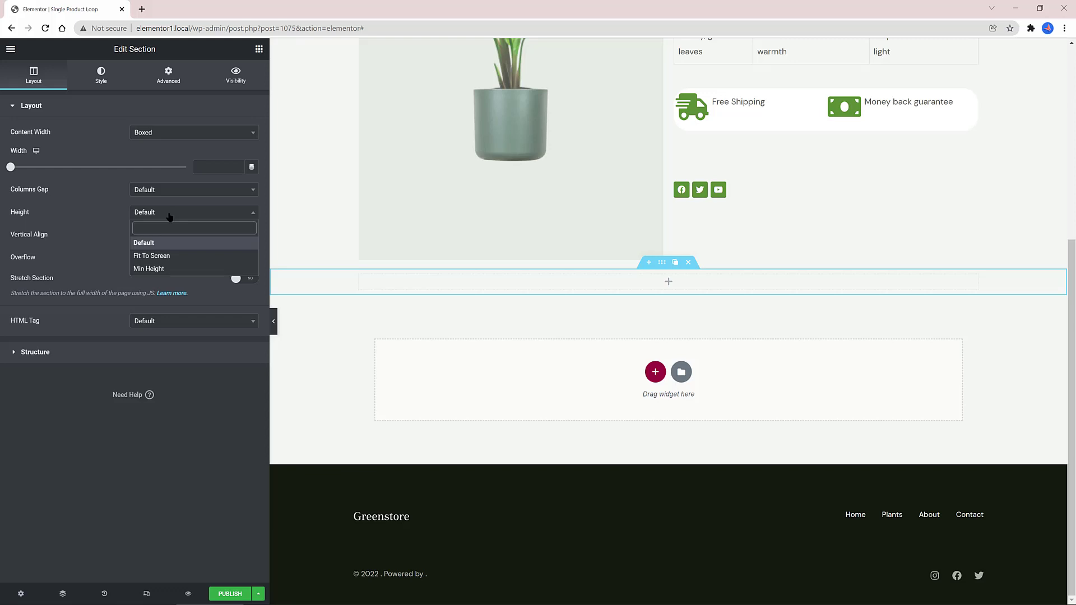
click(167, 269)
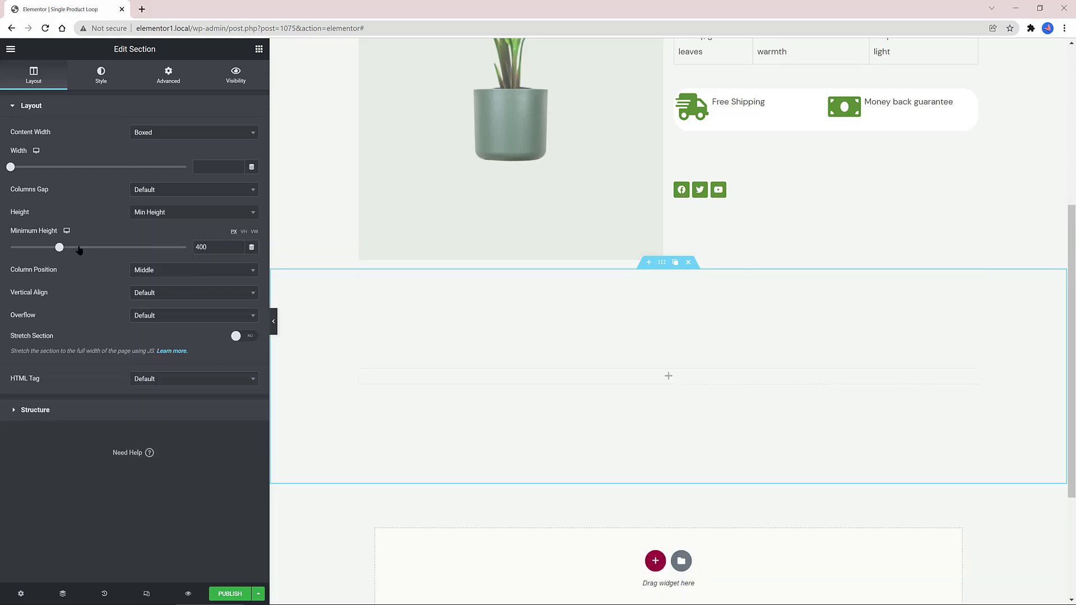
text(500)
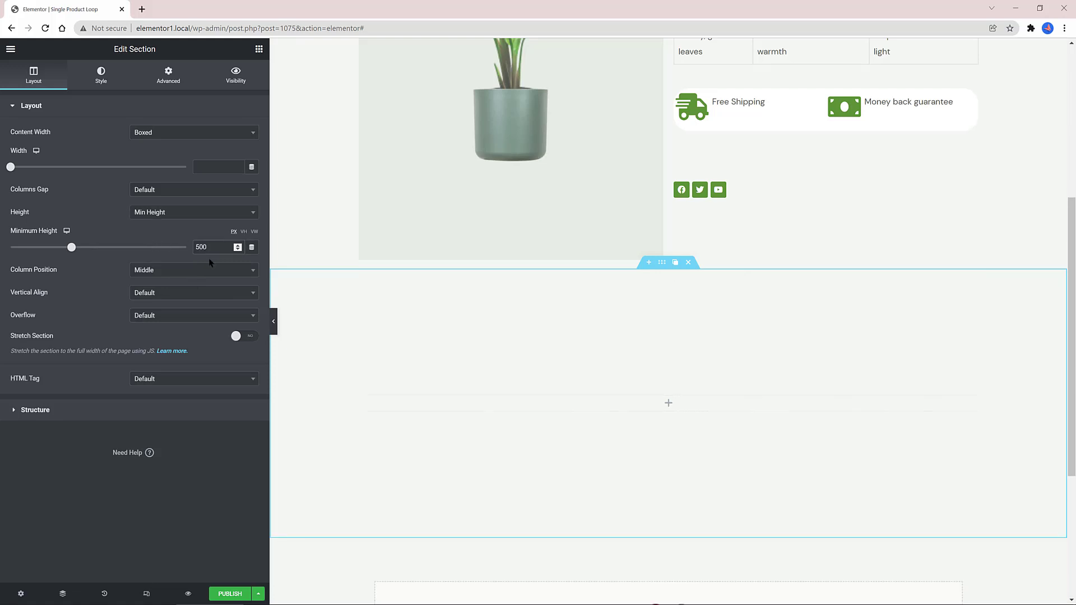
Step: Add a Hotspot widget to the section using the garden photo
click(74, 93)
text(hot)
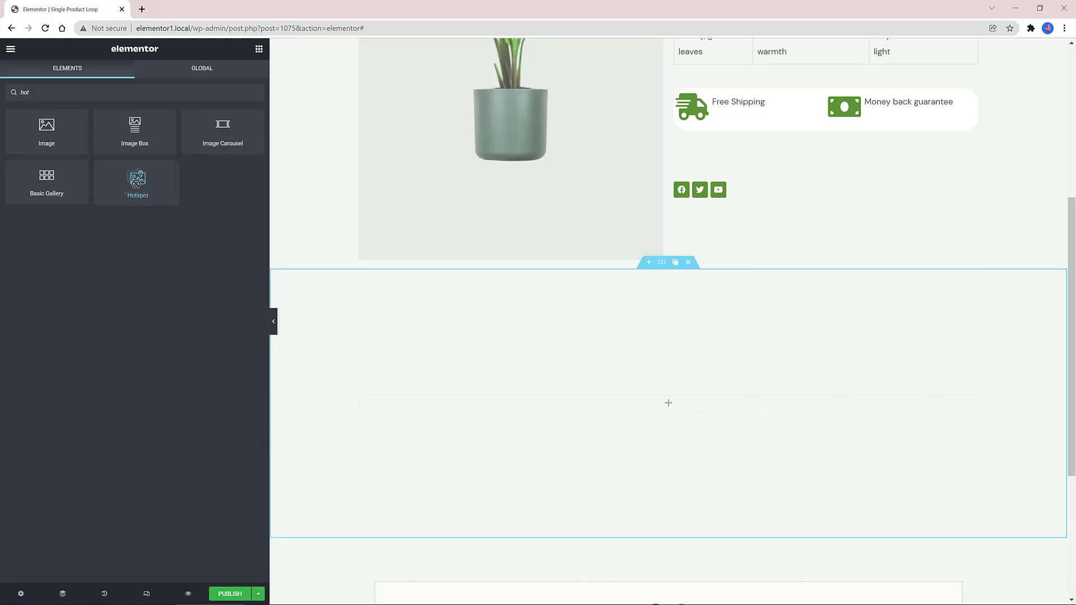
drag(135, 179, 645, 409)
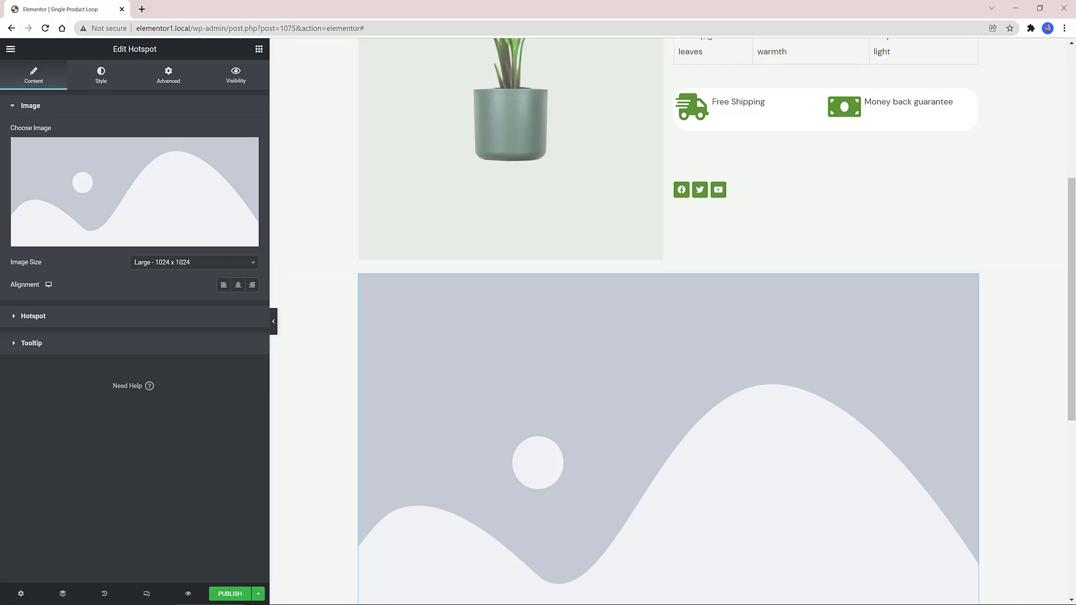
click(171, 199)
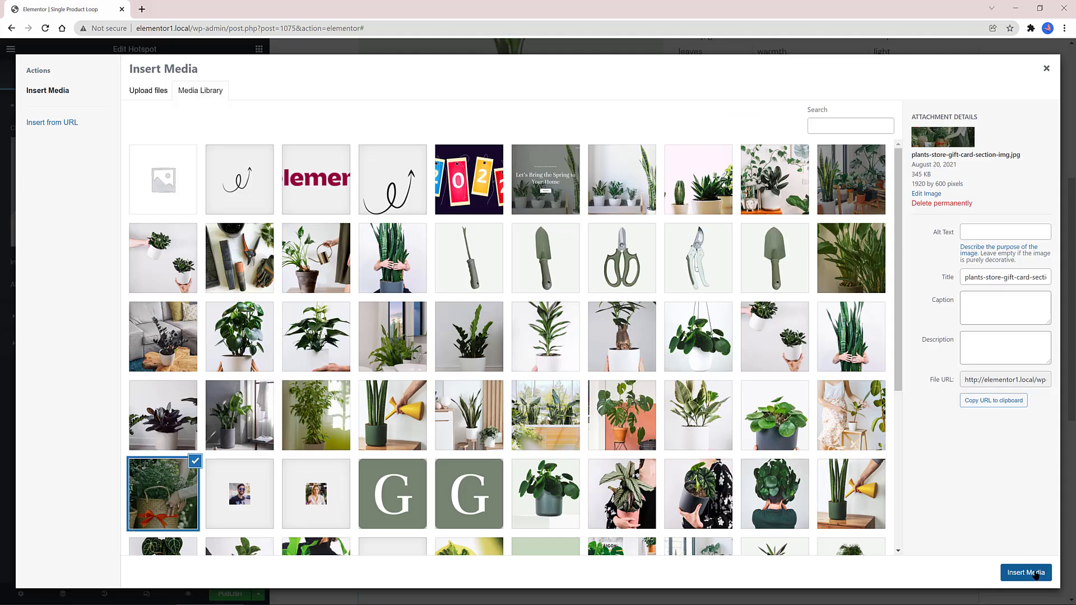
click(1035, 575)
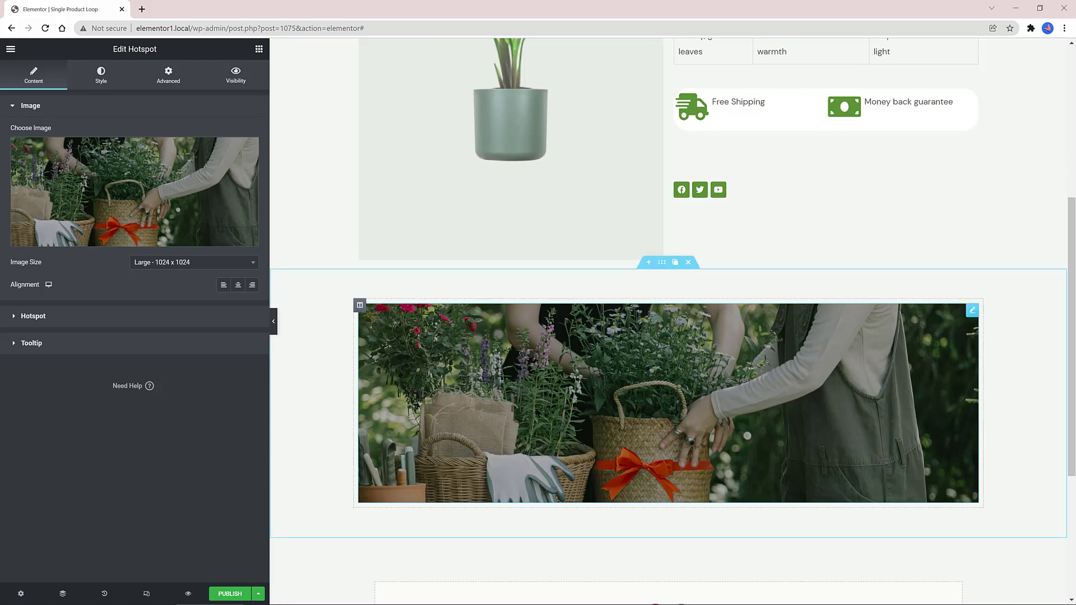
Step: Label the first hotspot 'Size' and move it toward the image's top-left
click(32, 316)
click(26, 174)
click(132, 226)
text(Size)
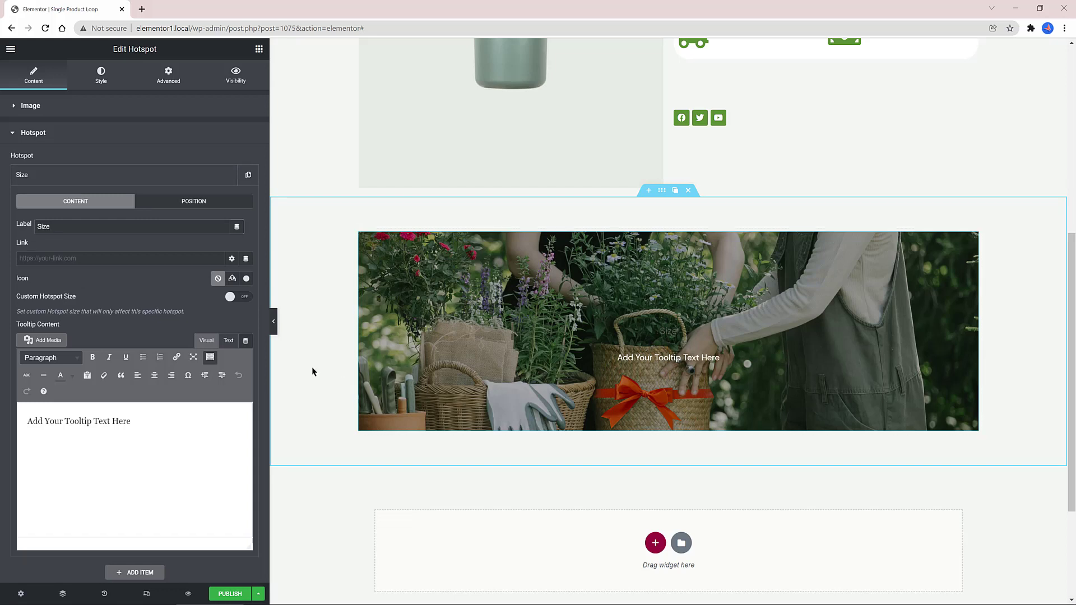
drag(146, 423, 26, 421)
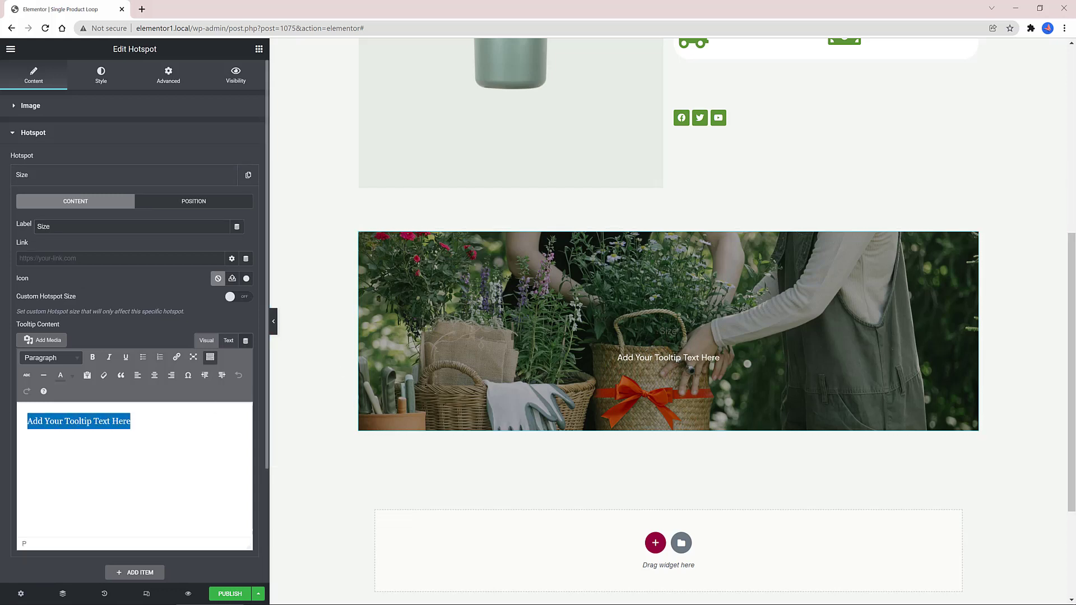
click(194, 201)
drag(100, 254, 29, 253)
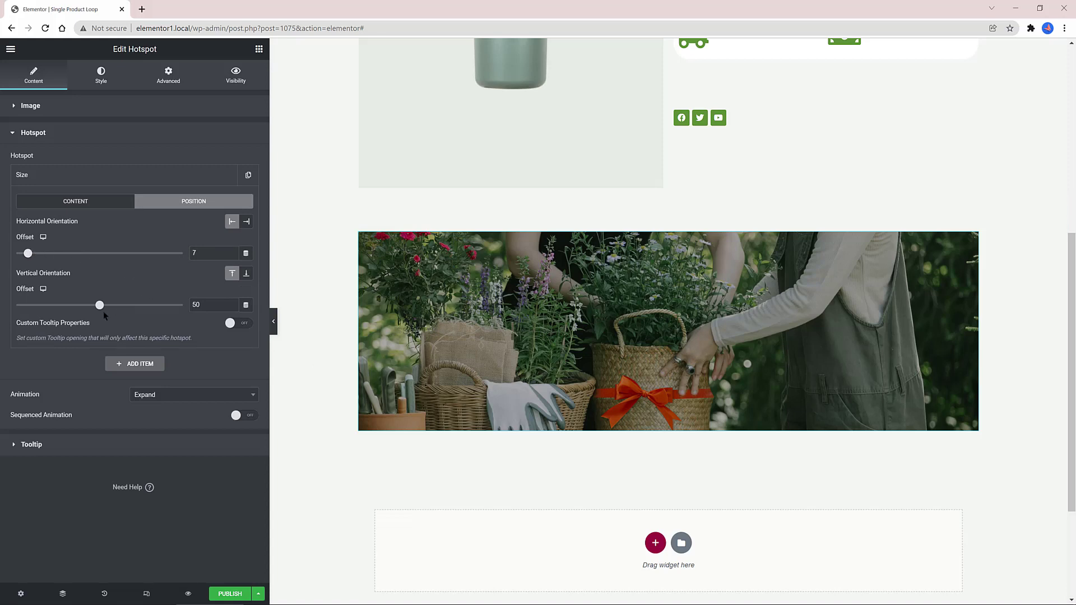
drag(100, 305, 49, 304)
Step: Look through the hotspot marker colour options without changing the colour
click(102, 75)
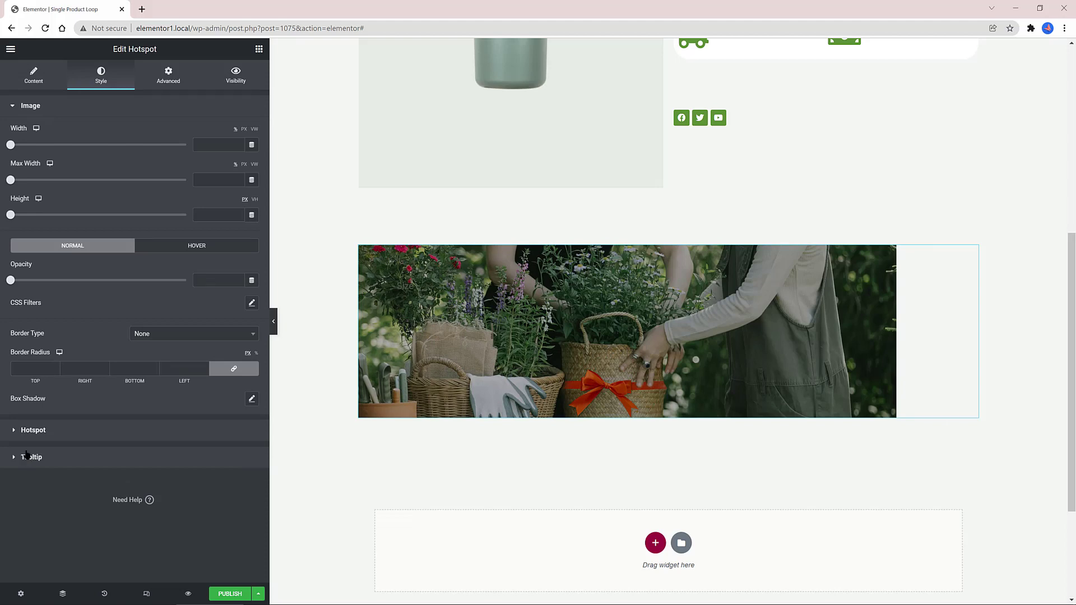
click(36, 431)
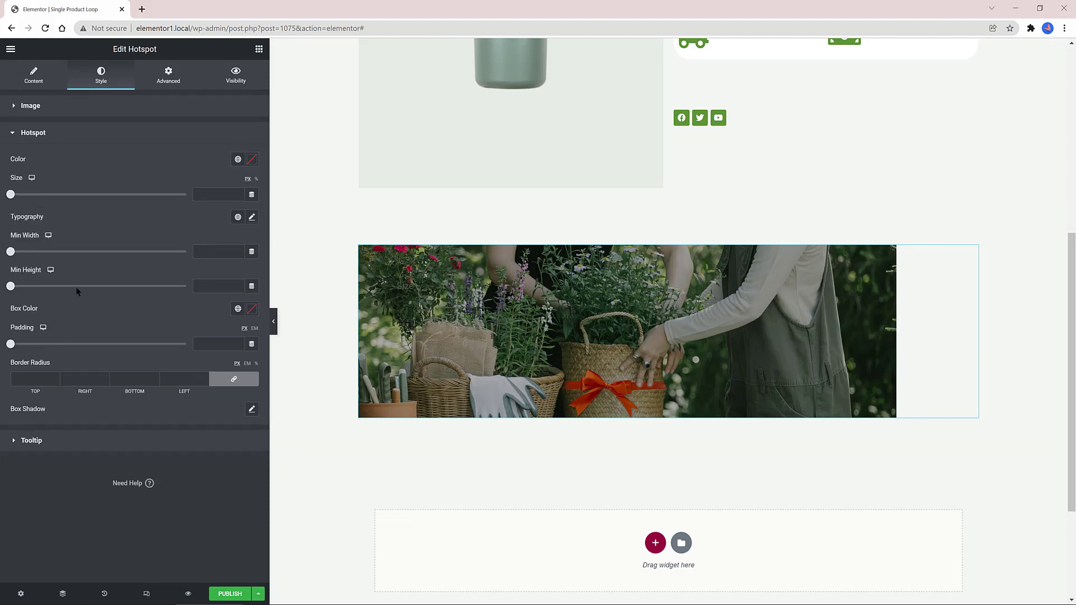
click(237, 159)
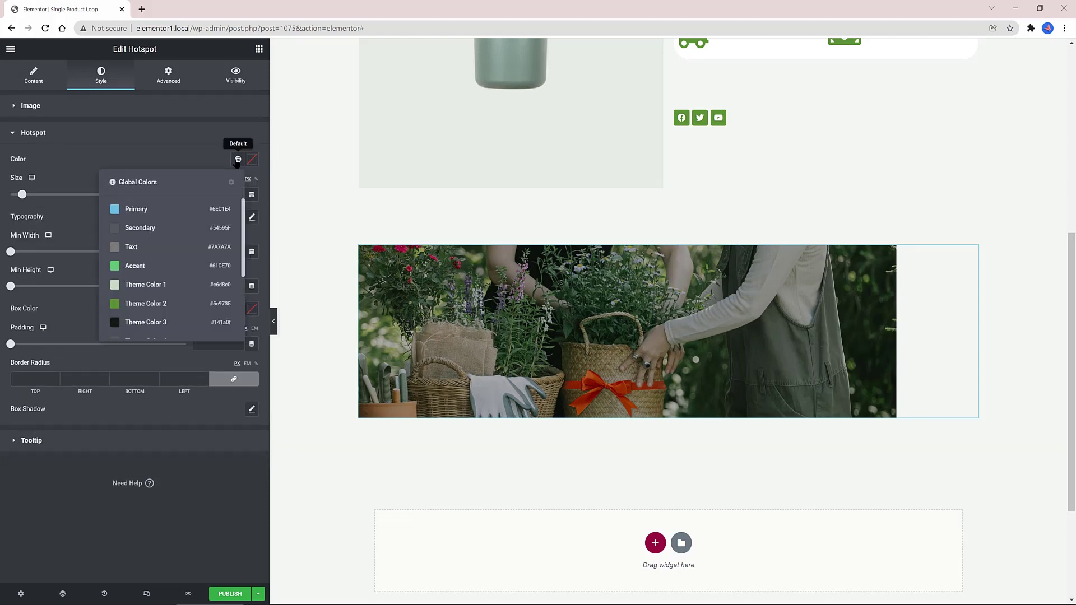
scroll(212, 274, down, 3)
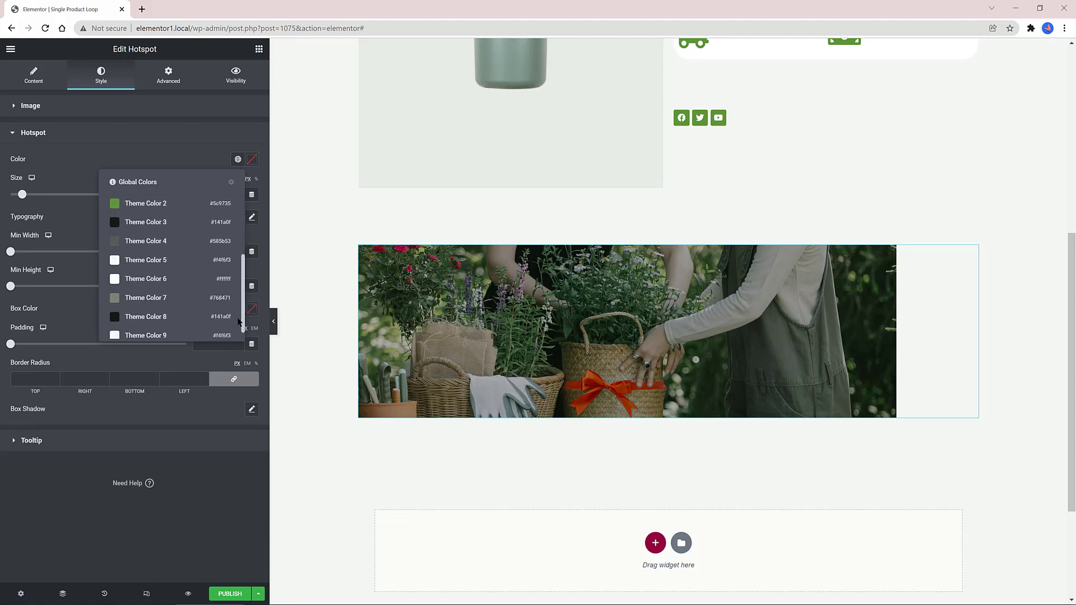
click(32, 440)
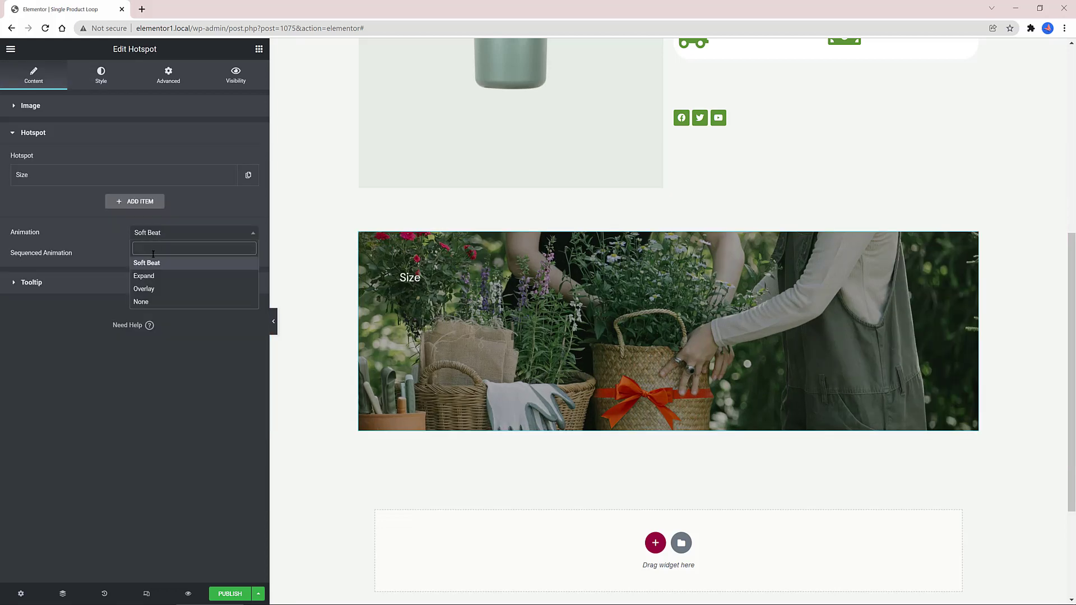
Step: Set hotspot animation to None after trying Overlay and Soft Beat, and tooltip position Right
click(150, 288)
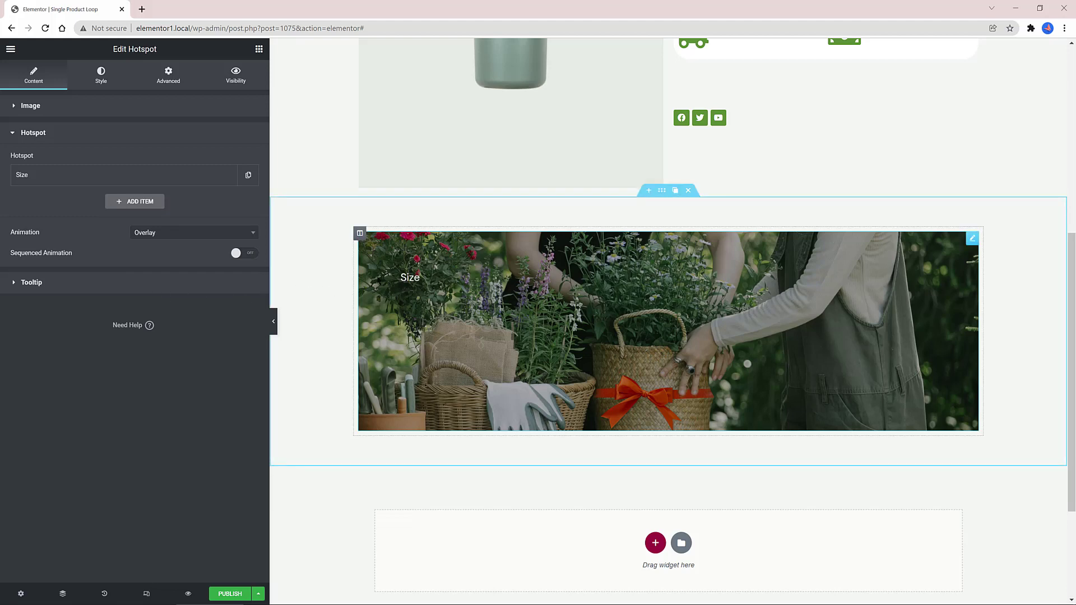
click(168, 233)
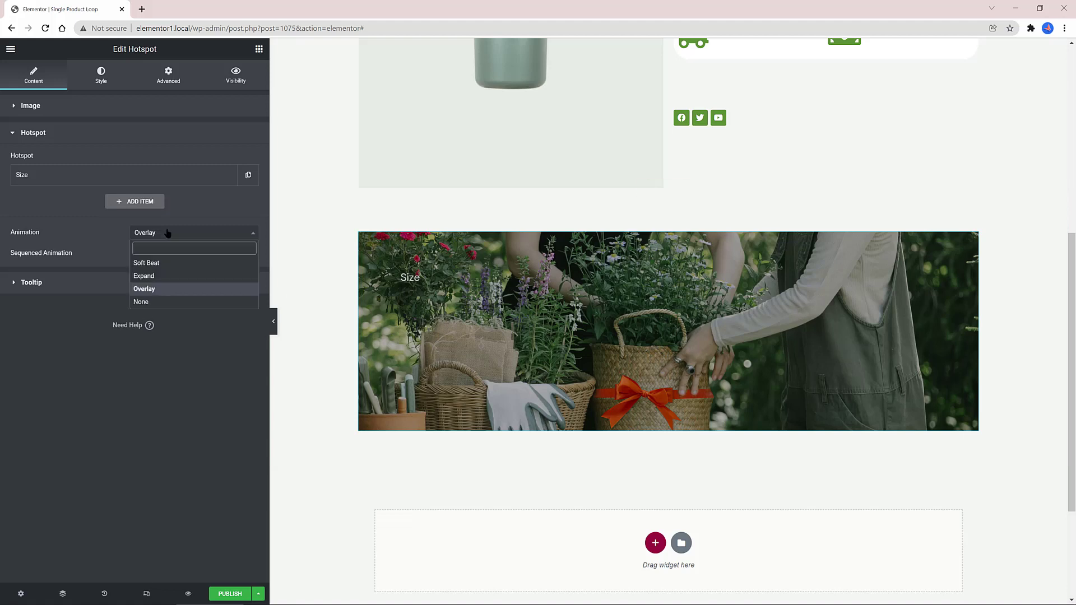
click(151, 263)
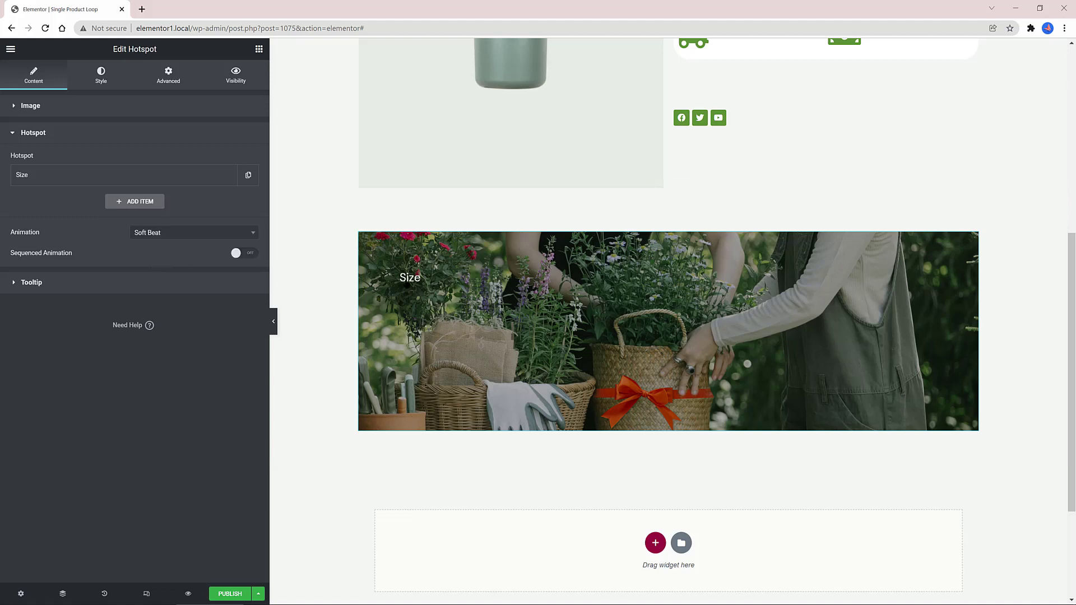
click(159, 233)
click(139, 302)
click(61, 282)
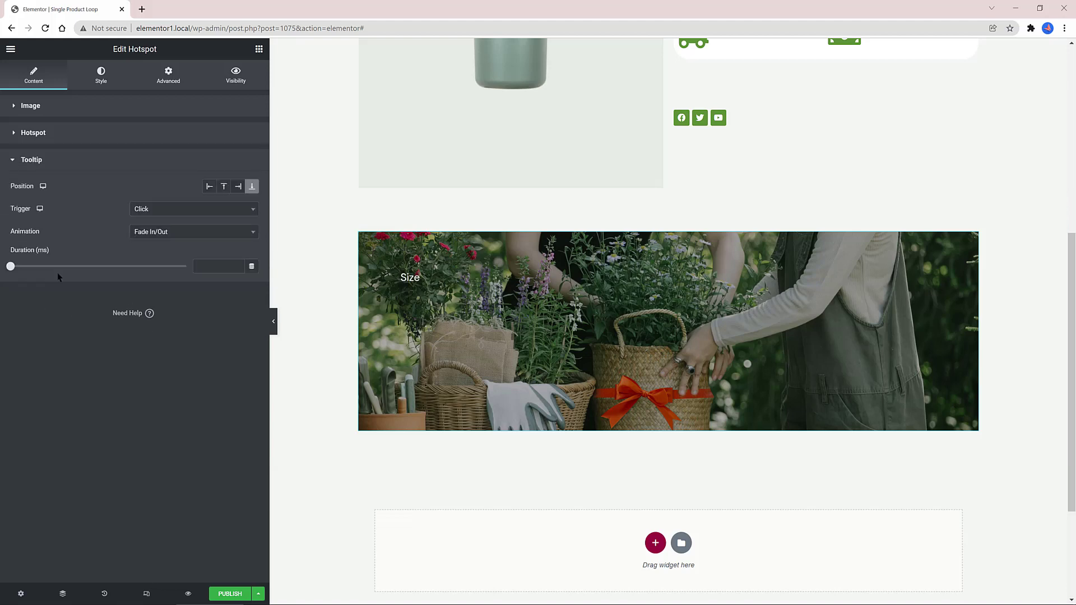
click(238, 187)
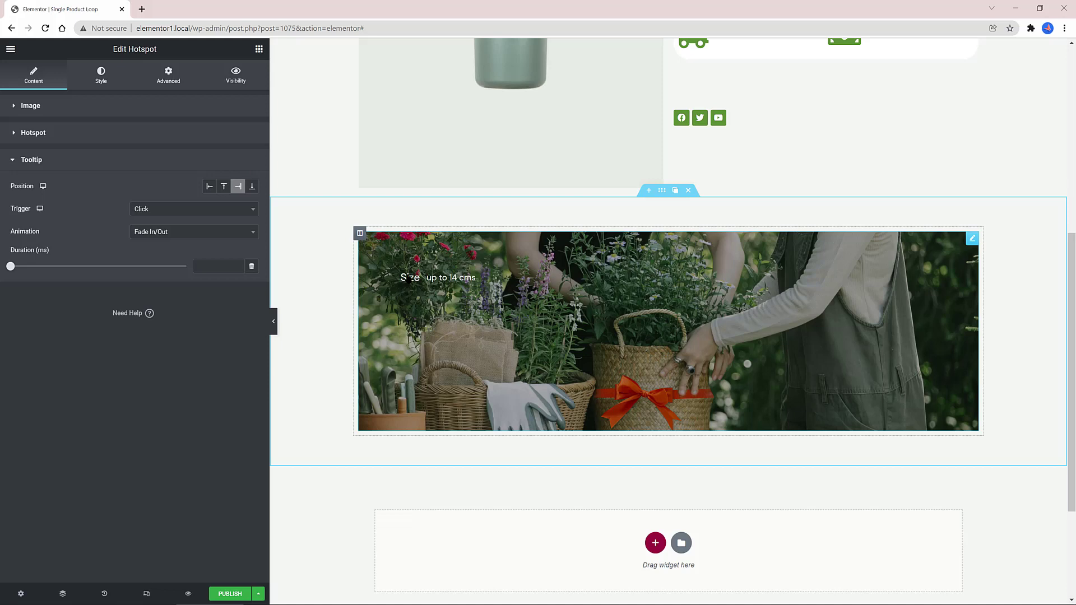
Step: Duplicate the Size hotspot, rename it 'Color' and shift it right and lower
click(410, 277)
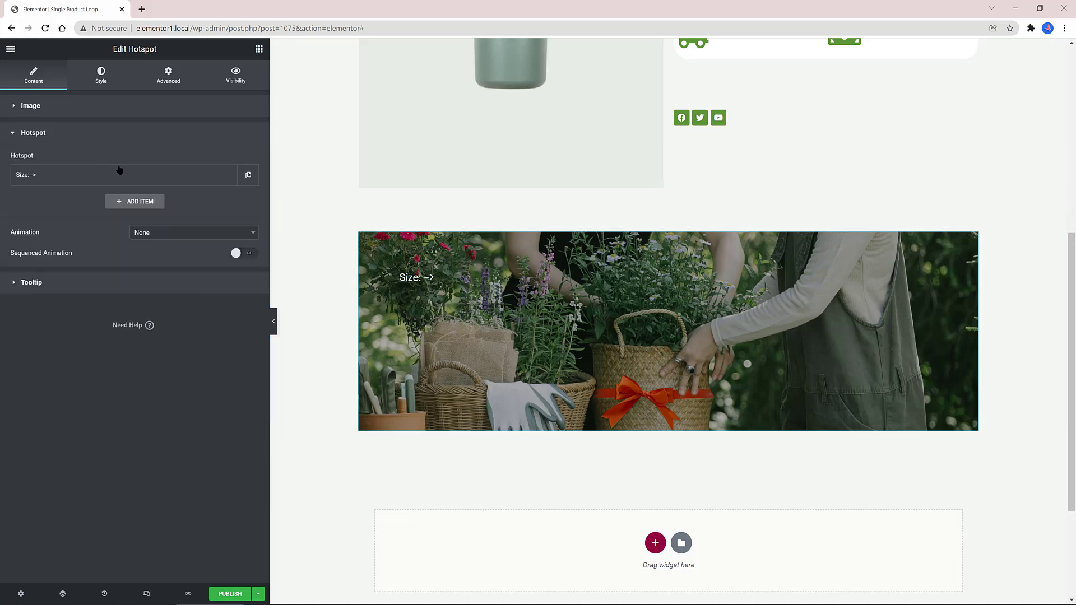
click(249, 175)
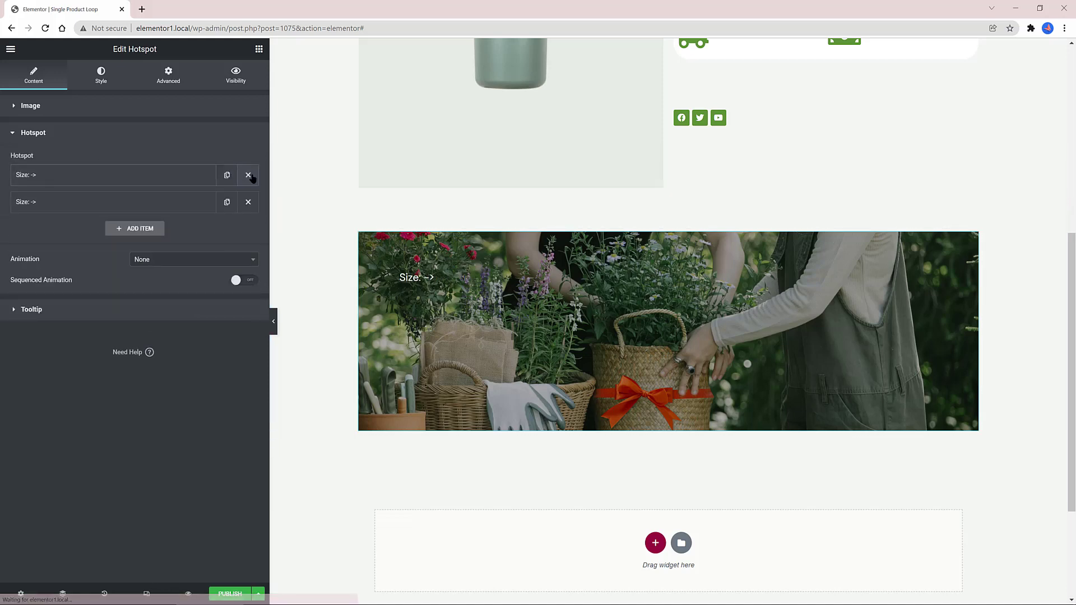
click(93, 204)
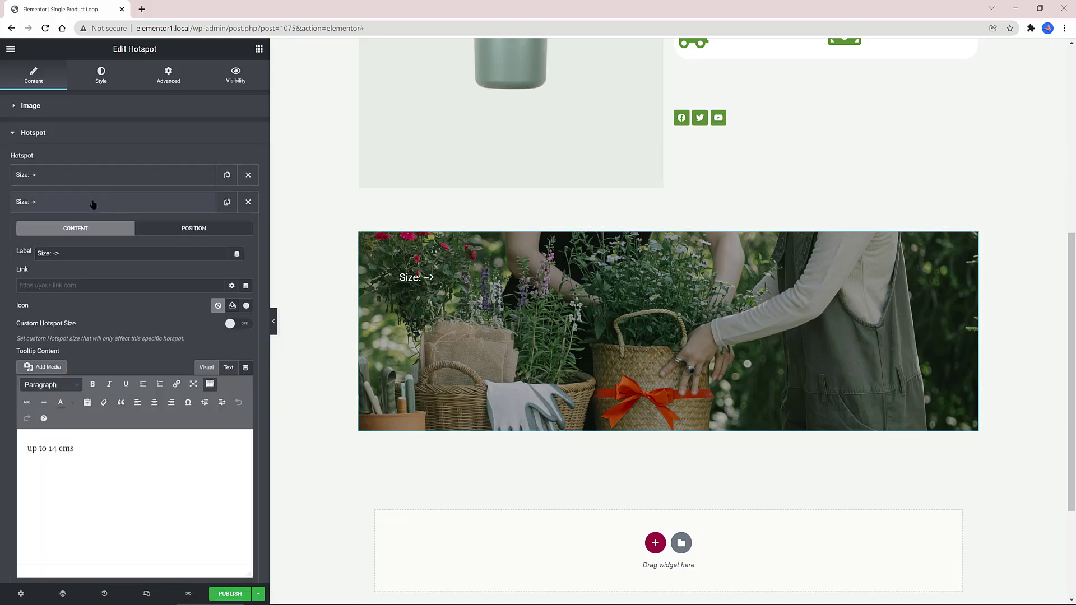
double_click(43, 253)
text(Color)
click(193, 228)
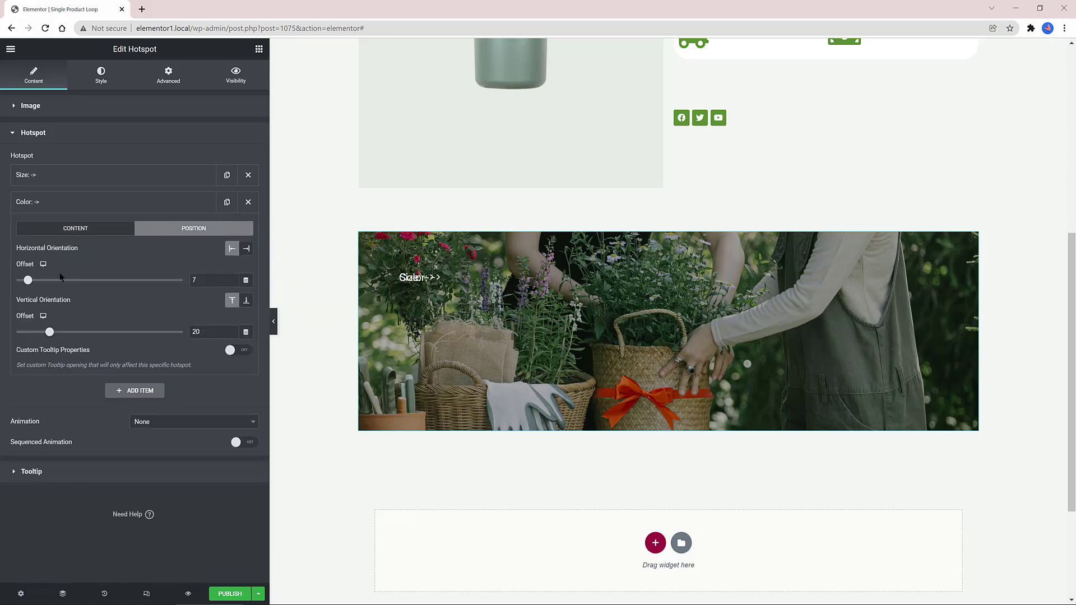
drag(29, 281, 86, 303)
drag(50, 333, 69, 336)
drag(82, 281, 79, 282)
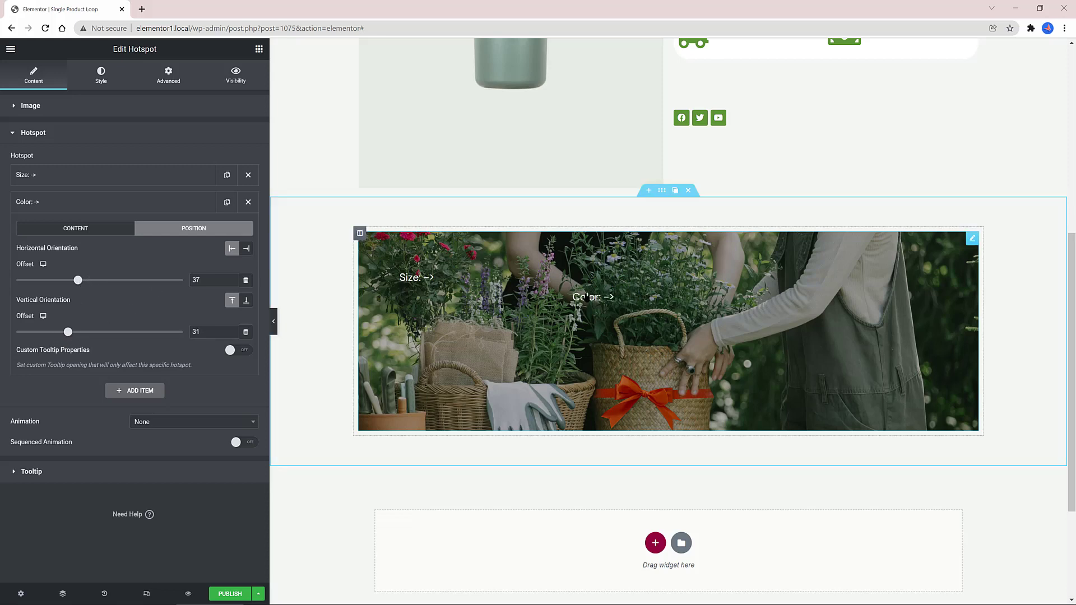
Step: Duplicate it as a third 'More?' hotspot, move it lower, and type a contact e-mail in its tooltip
click(227, 202)
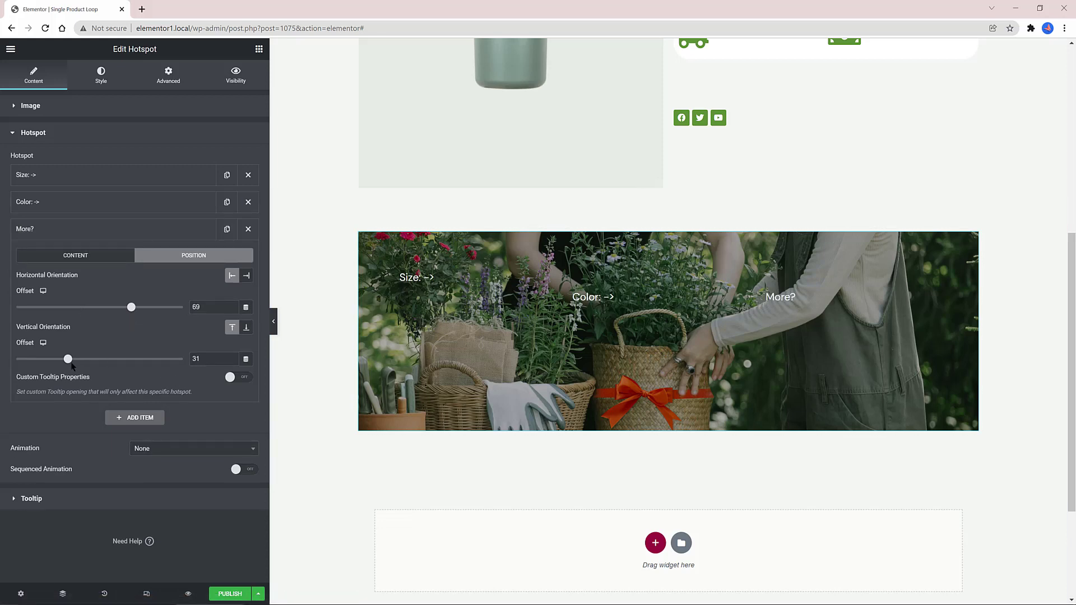
drag(68, 360, 79, 360)
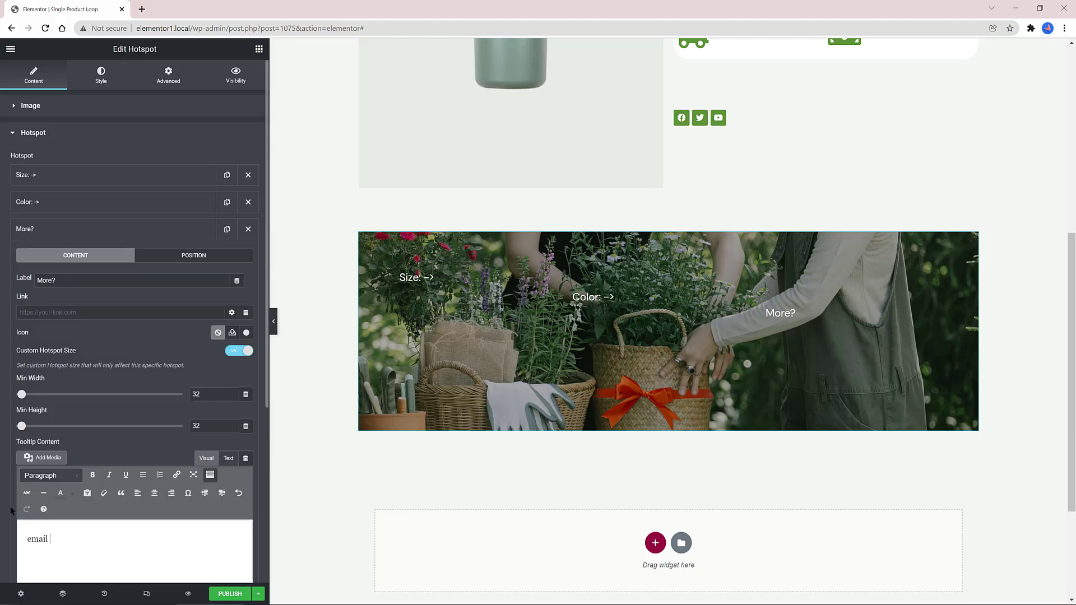
text(to: me@mail.com)
Step: Make the tooltip e-mail a mail link and place Product Data Tabs in the new section
double_click(88, 538)
key(ctrl+k)
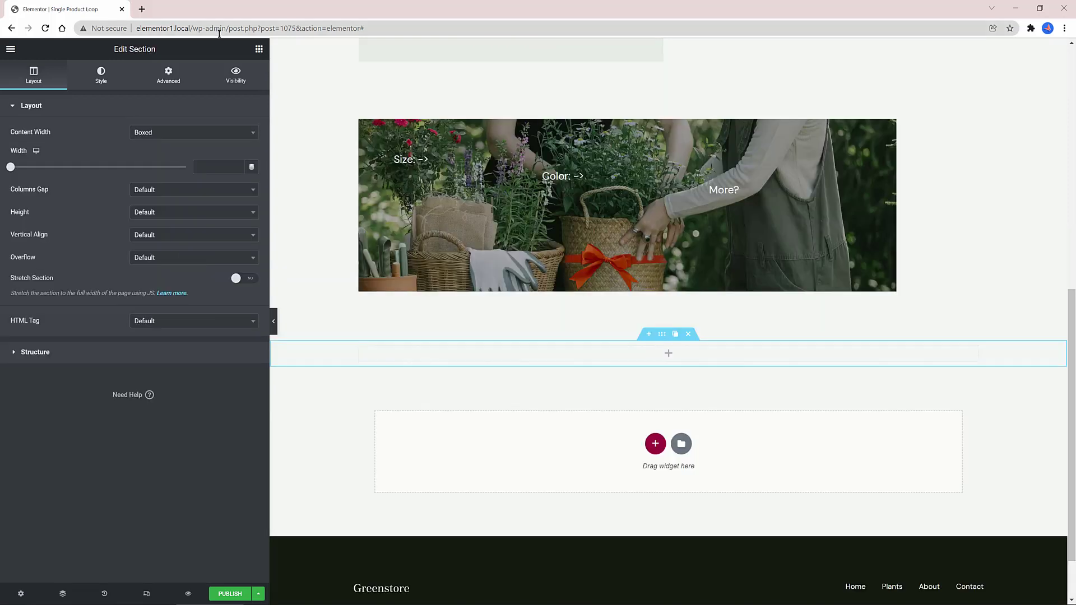
drag(135, 303, 526, 353)
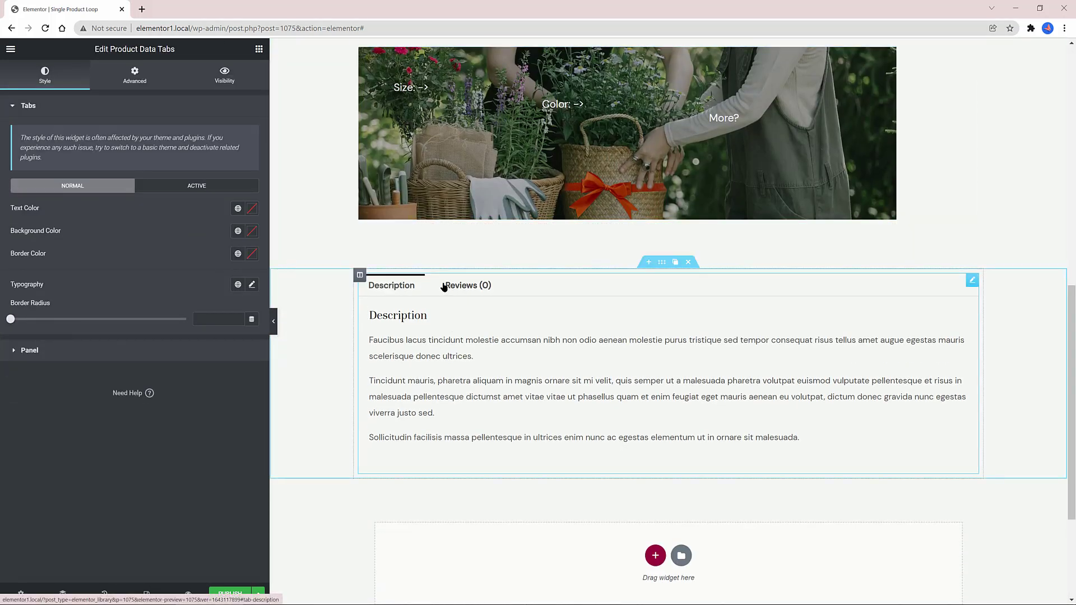
Step: Add the Product Related widget below the tabs, showing three related plants
click(259, 49)
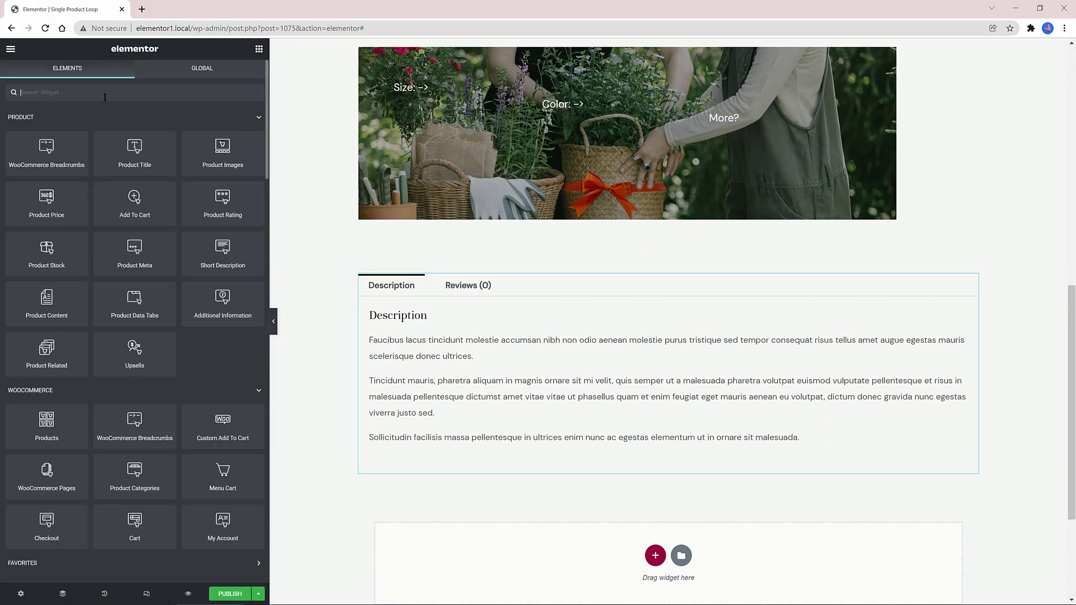
drag(47, 353, 667, 496)
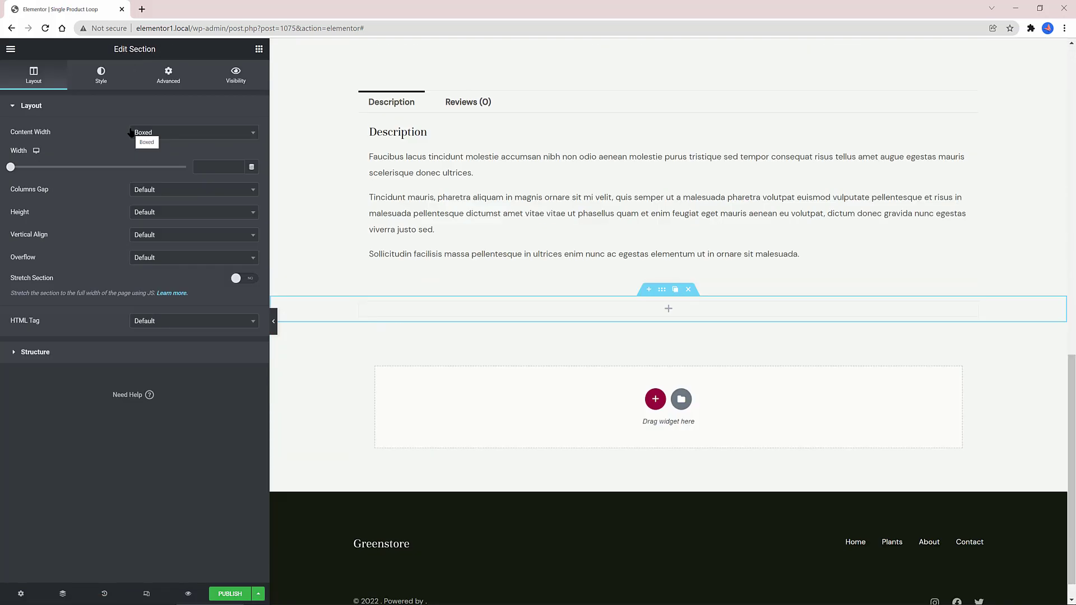
scroll(394, 328, down, 5)
scroll(394, 328, up, 4)
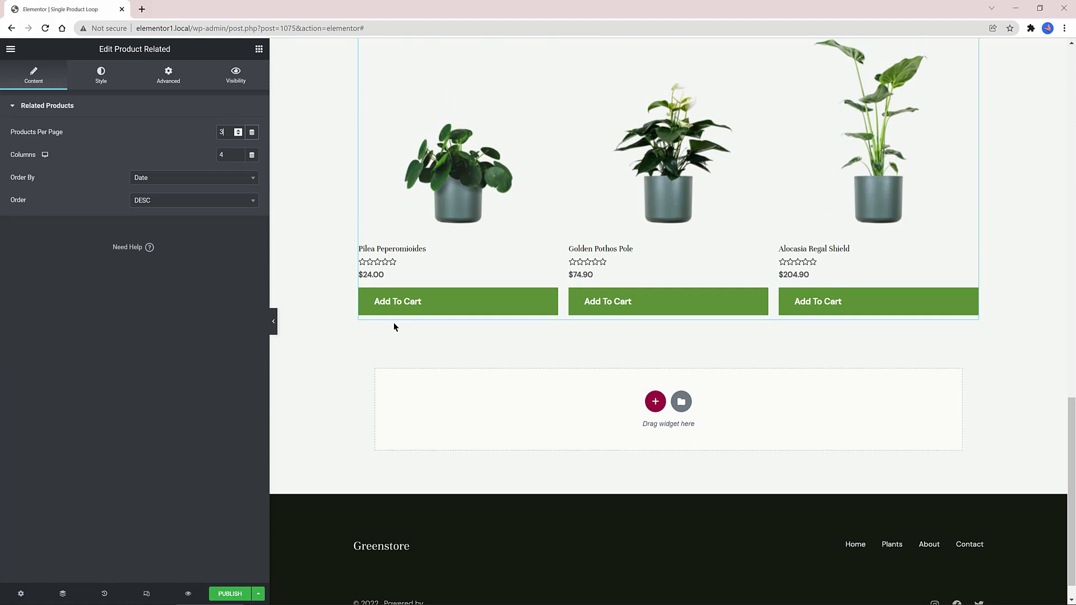
scroll(394, 328, up, 4)
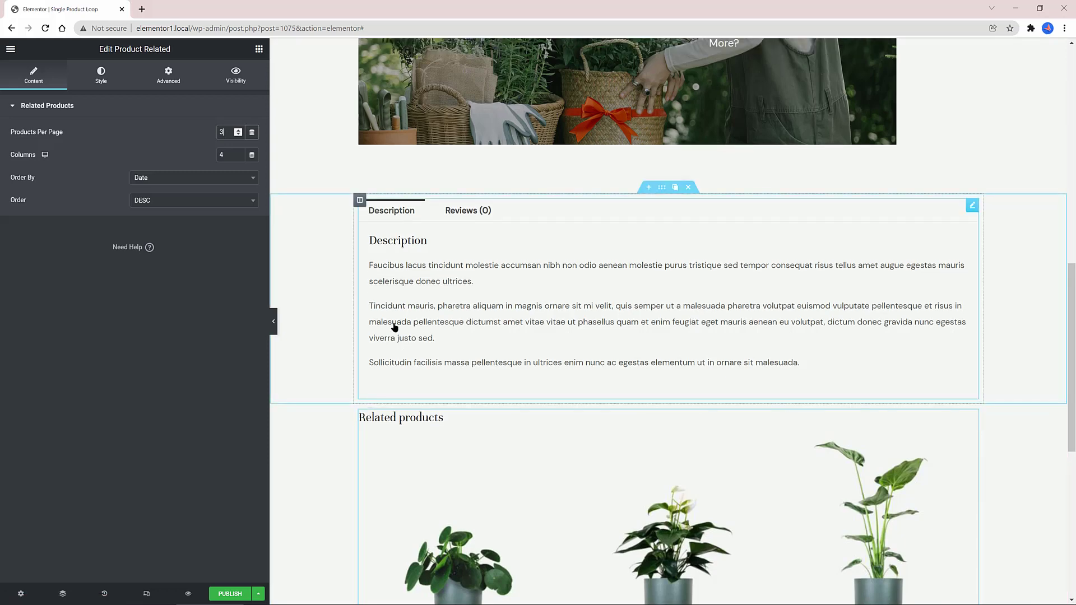
Step: Publish the Single Product Loop template with an Include > Products display condition
scroll(343, 449, down, 4)
key(ctrl+s)
click(552, 357)
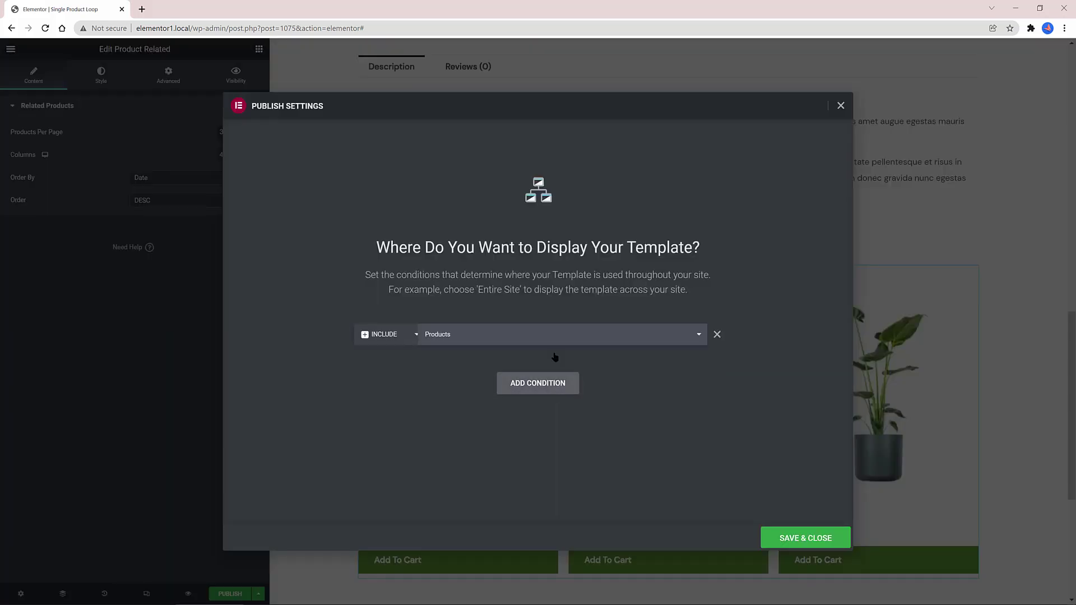
click(462, 334)
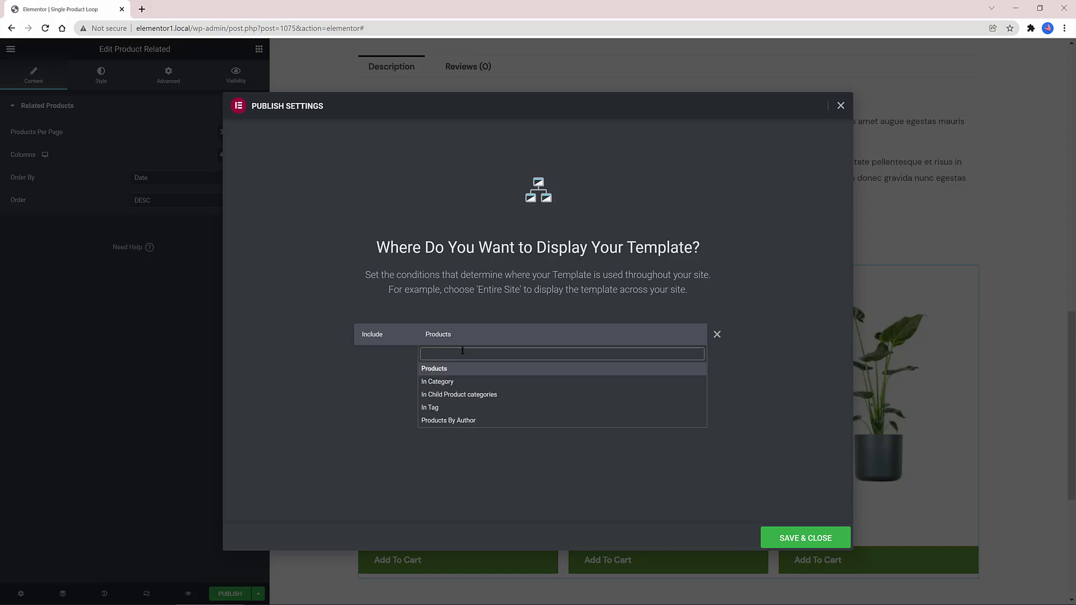
click(440, 369)
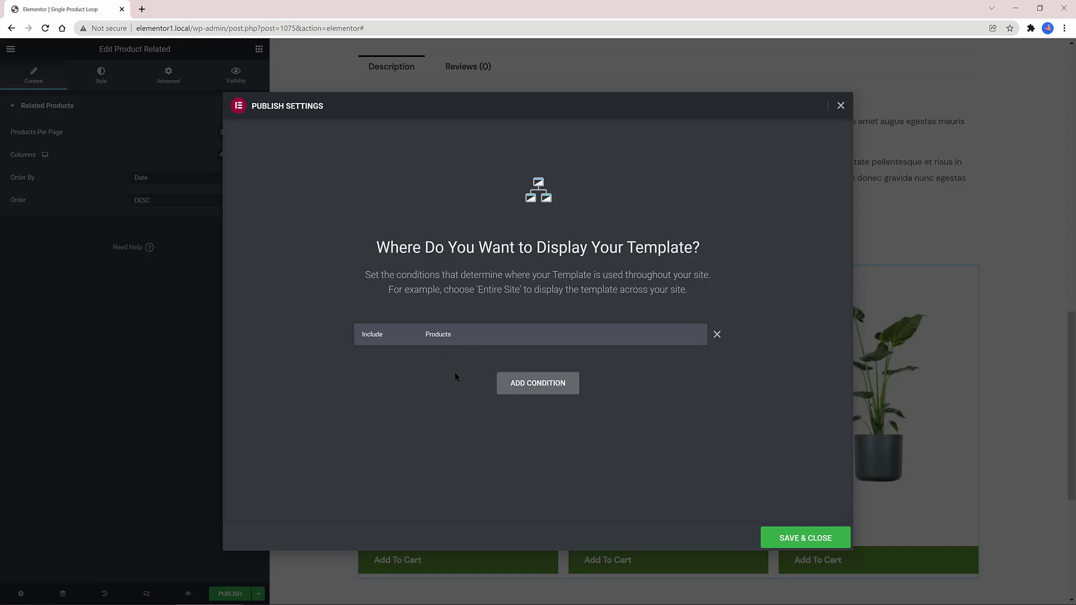
click(485, 334)
key(Return)
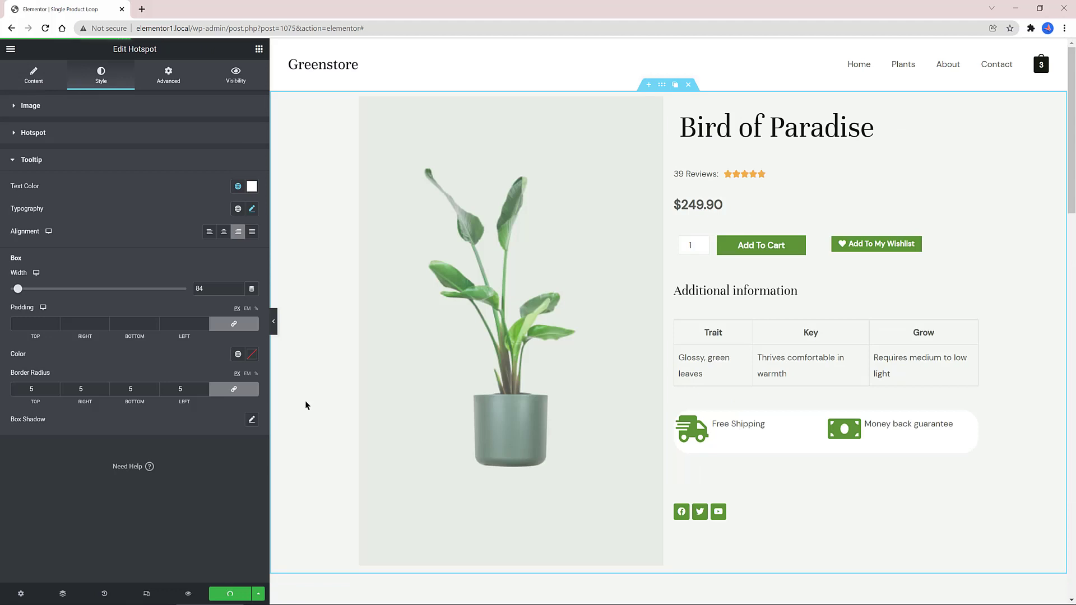
Step: Scroll through the mobile preview and check the mobile navigation menu
scroll(305, 405, down, 9)
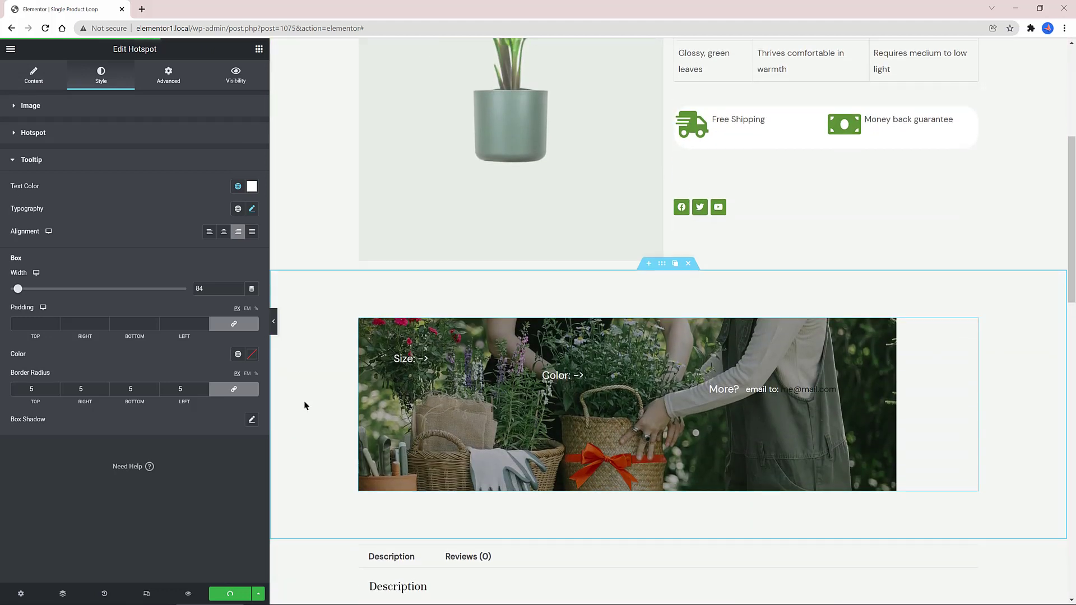
scroll(304, 405, down, 4)
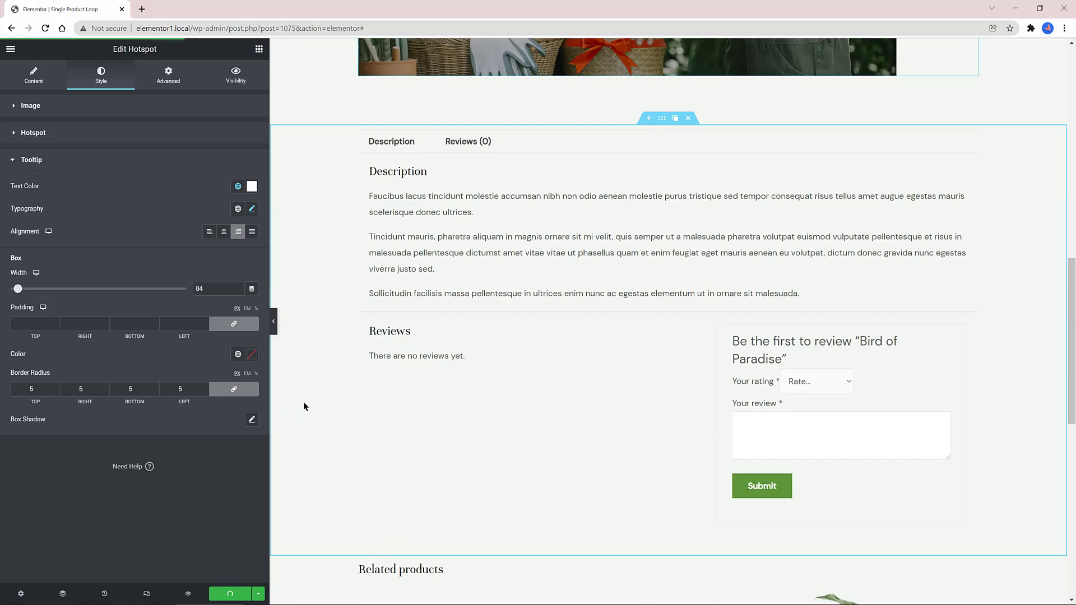
scroll(304, 407, down, 10)
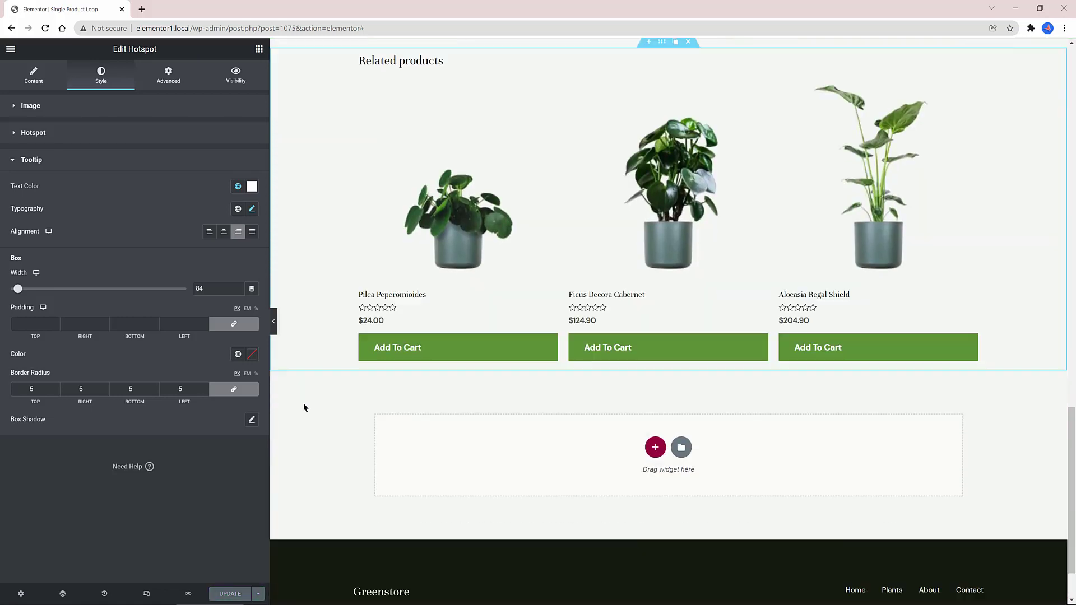
scroll(303, 405, up, 5)
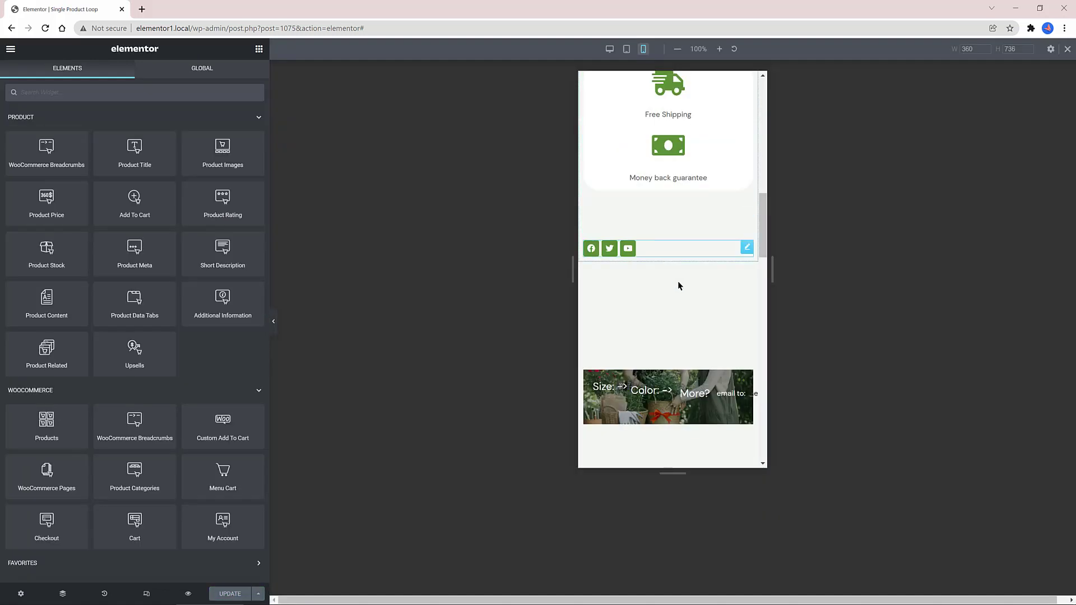
scroll(659, 299, up, 15)
click(596, 88)
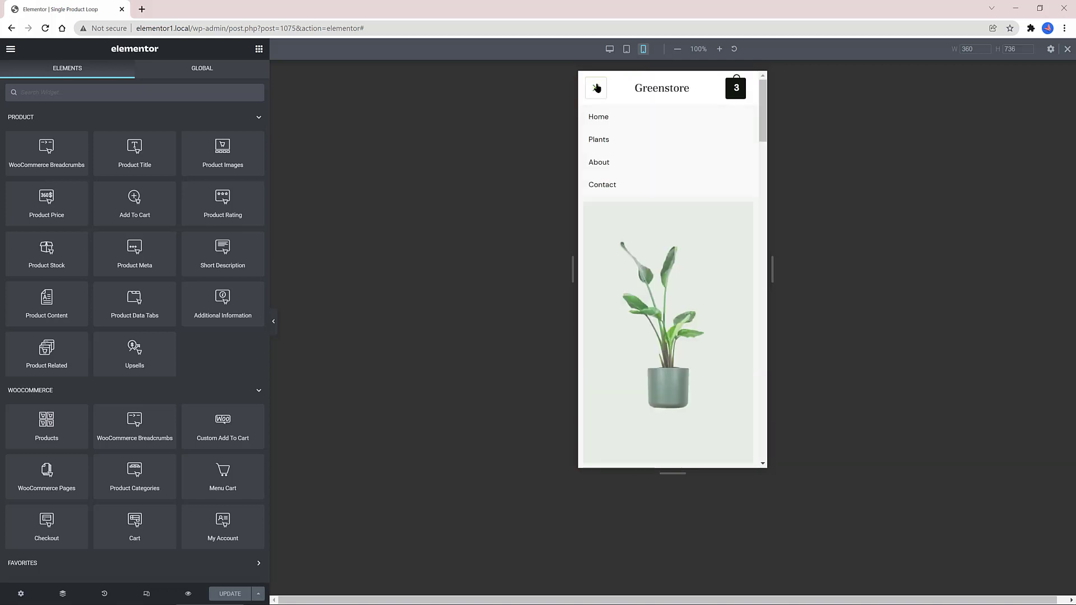
click(595, 88)
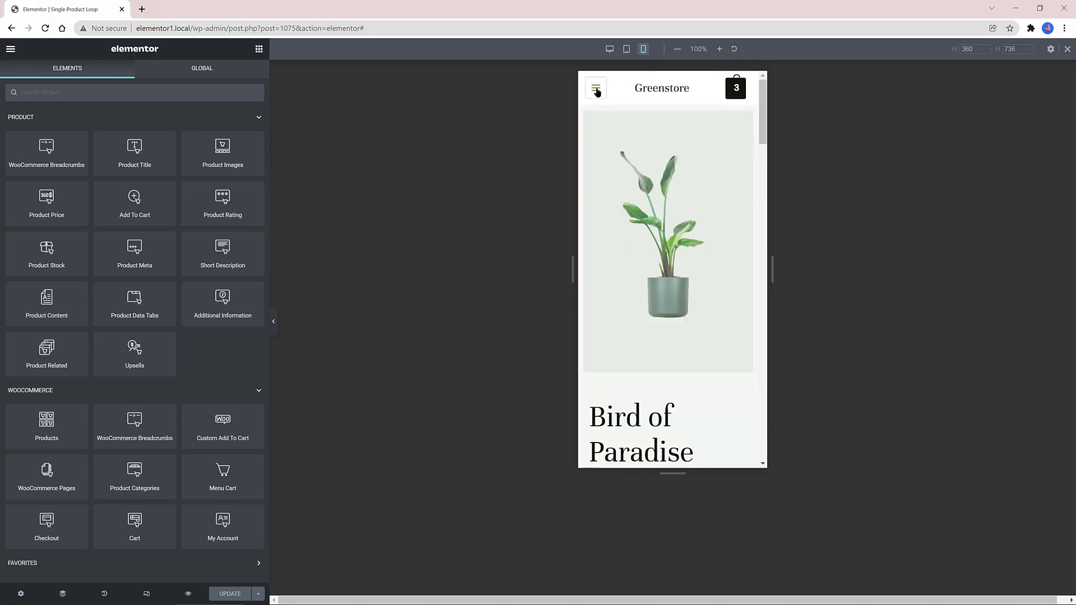
Step: Make the Bird of Paradise product title size Large and centered on mobile
scroll(634, 281, down, 3)
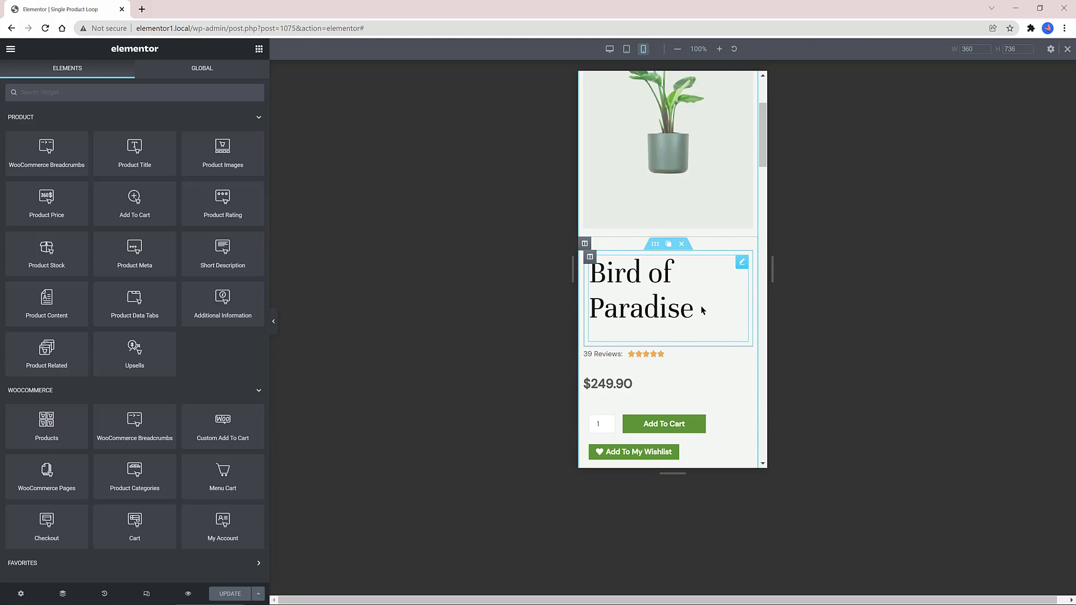
click(742, 263)
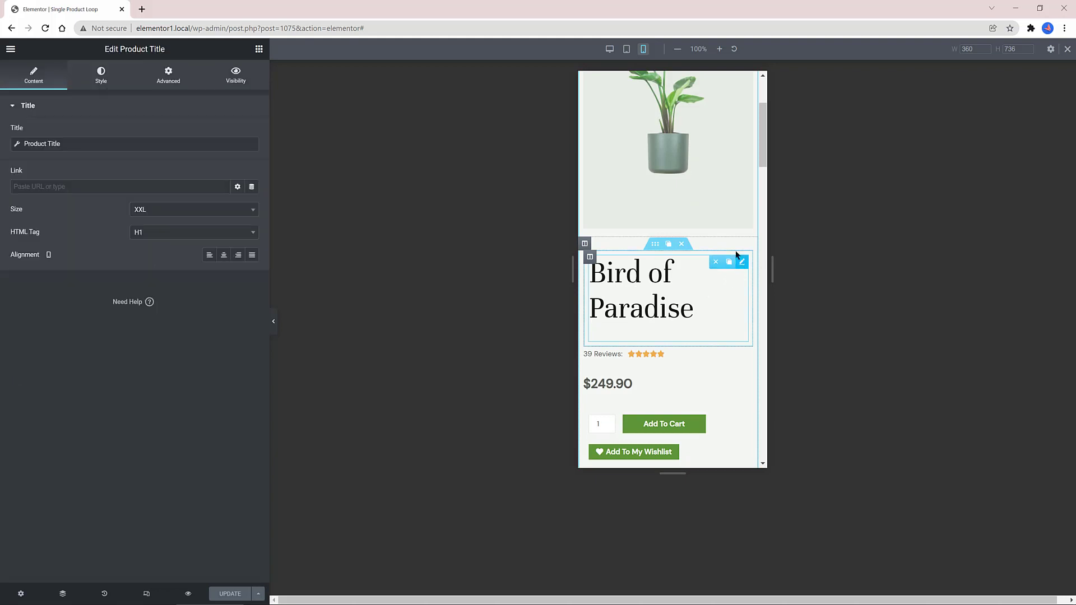
click(180, 212)
click(144, 279)
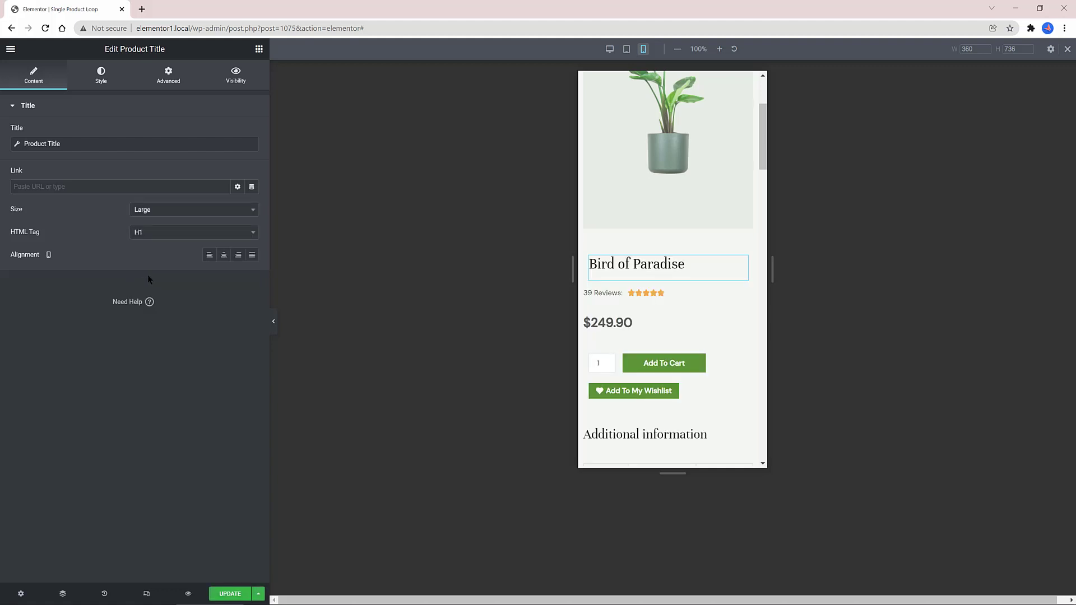
click(224, 255)
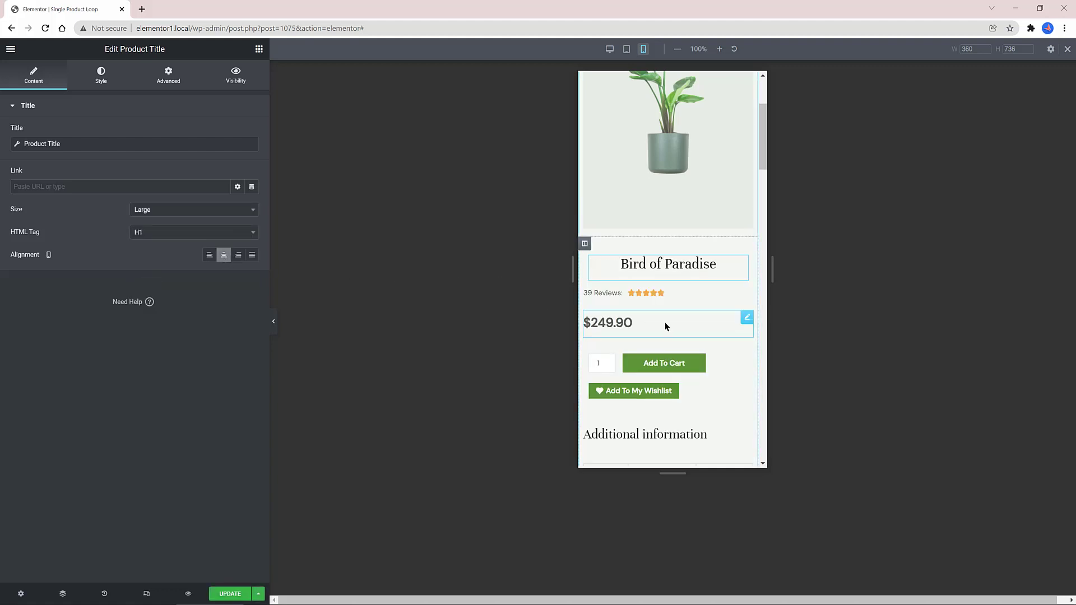
Step: Center the star rating, price, Add To My Wishlist button and social icons on mobile, then save
click(678, 296)
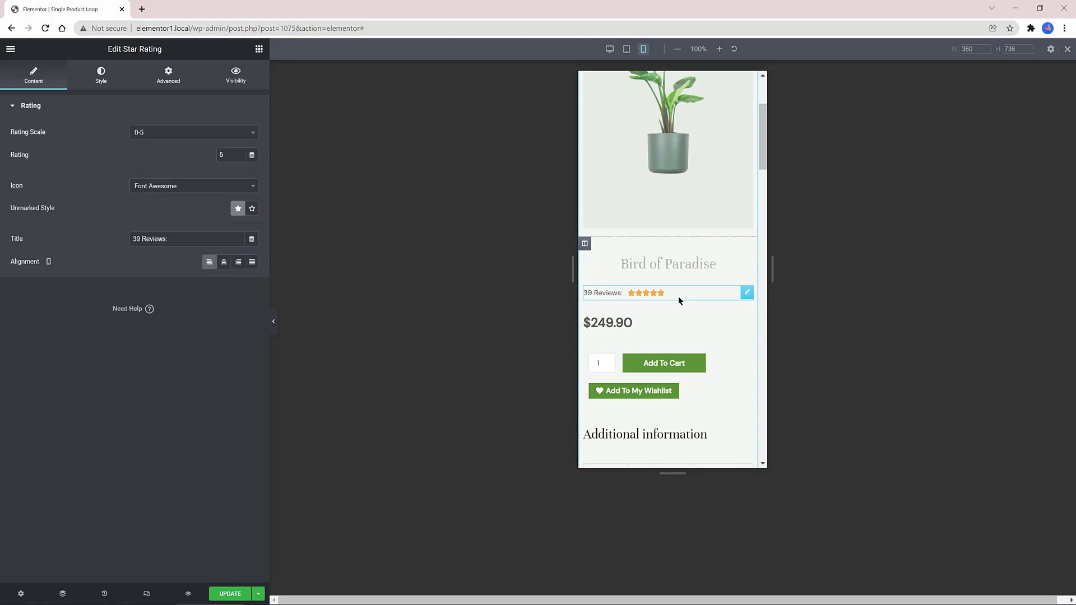
click(223, 262)
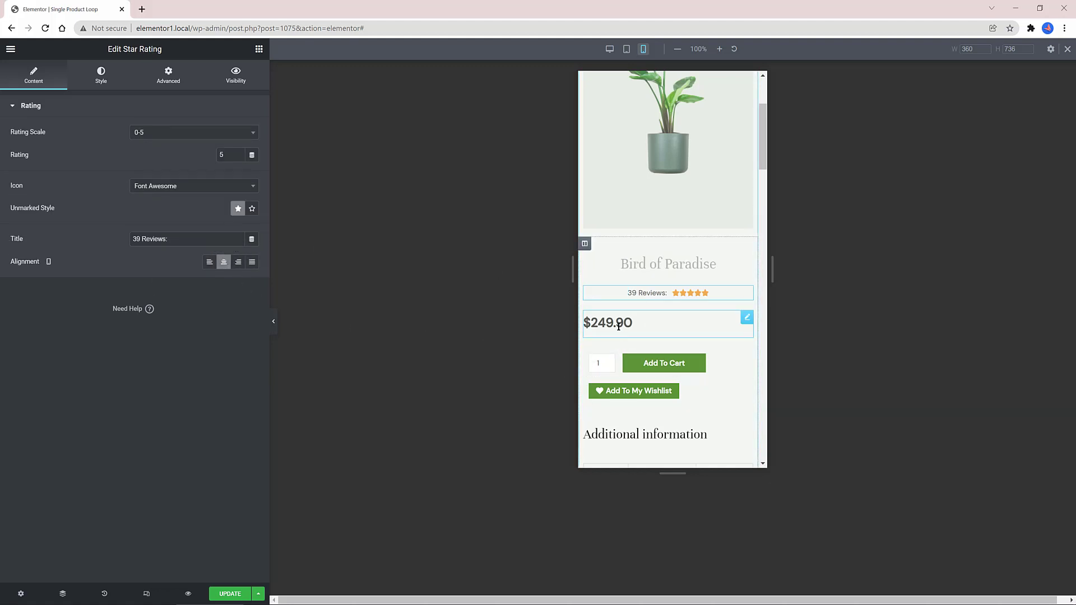
click(619, 326)
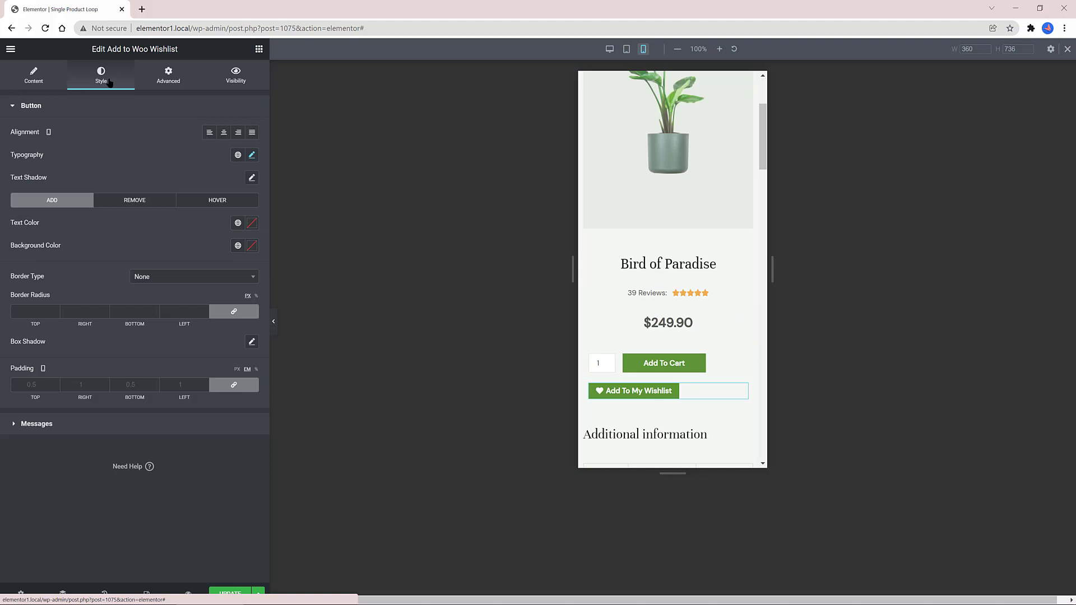
click(224, 134)
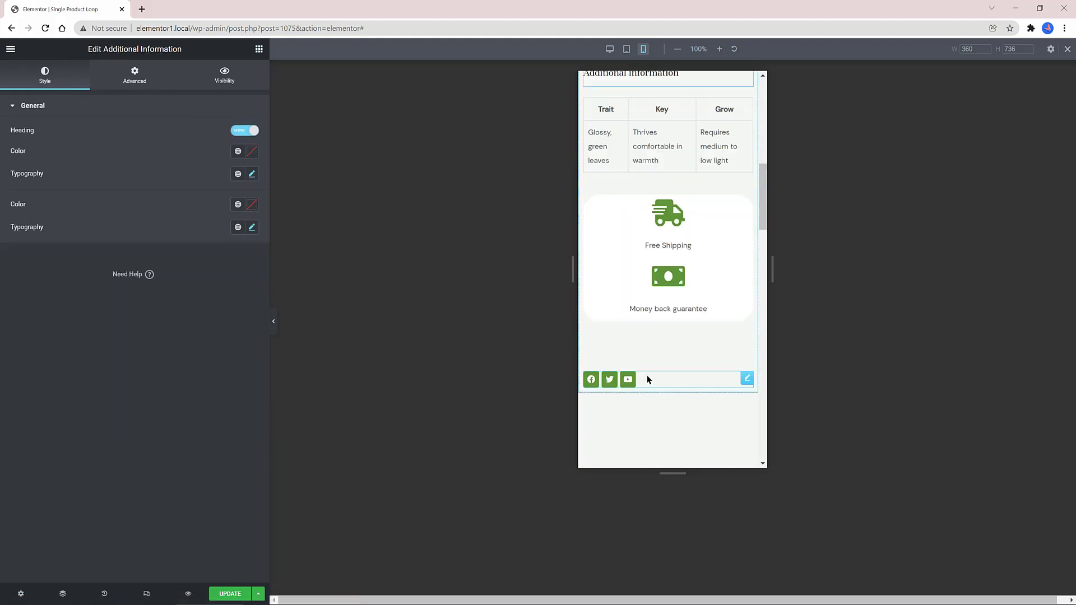
click(647, 375)
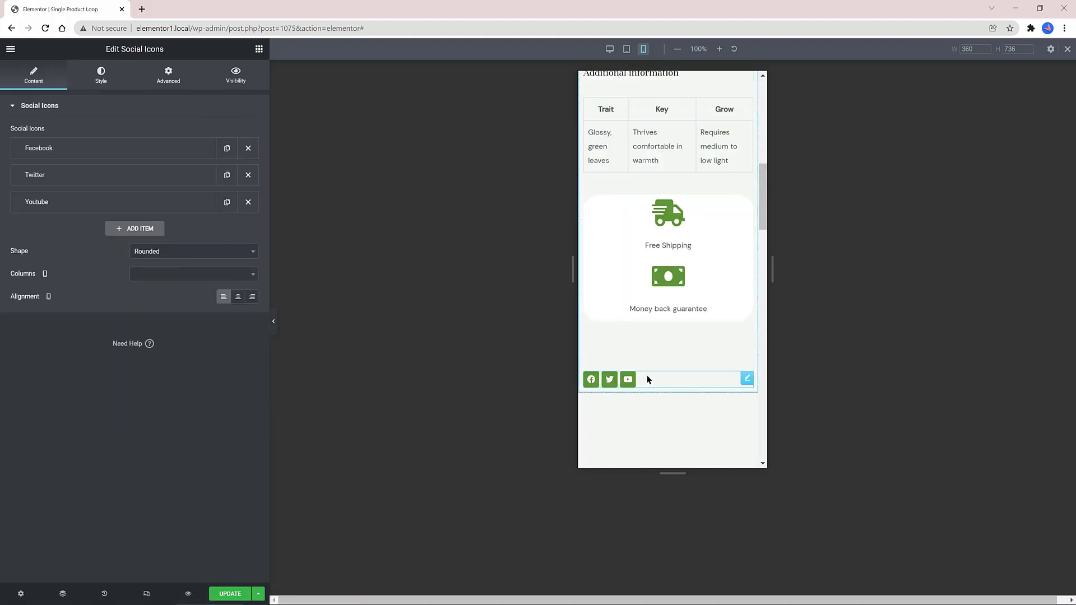
click(238, 297)
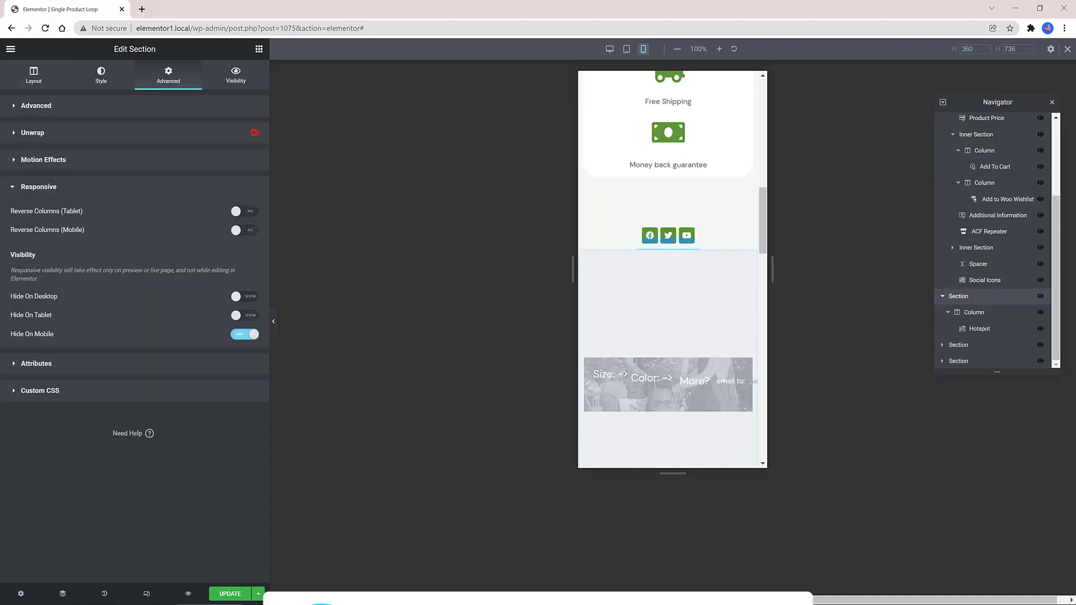
key(ctrl+s)
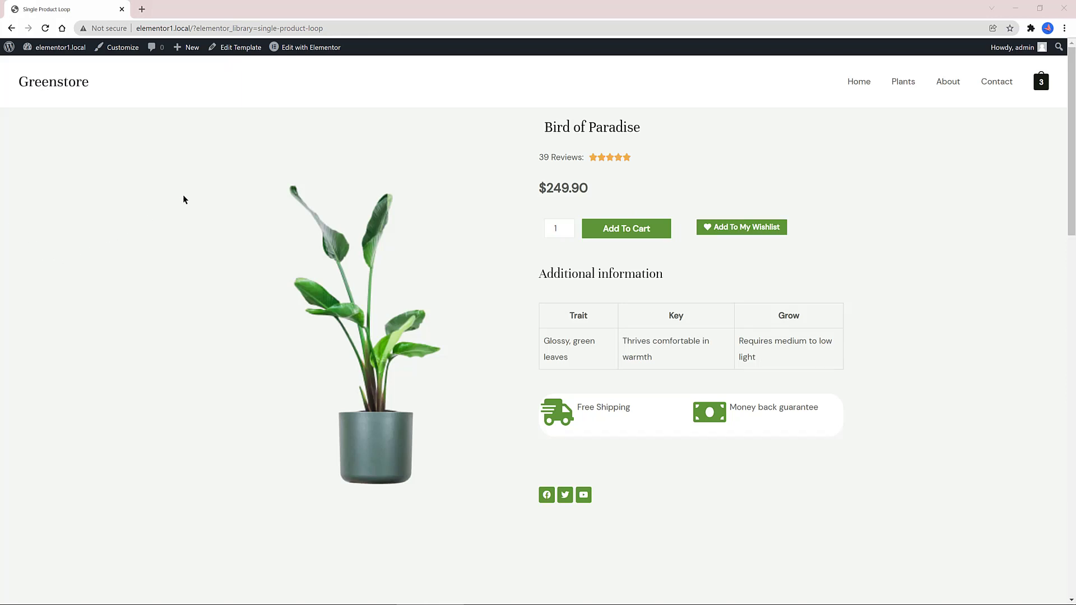
scroll(184, 199, down, 5)
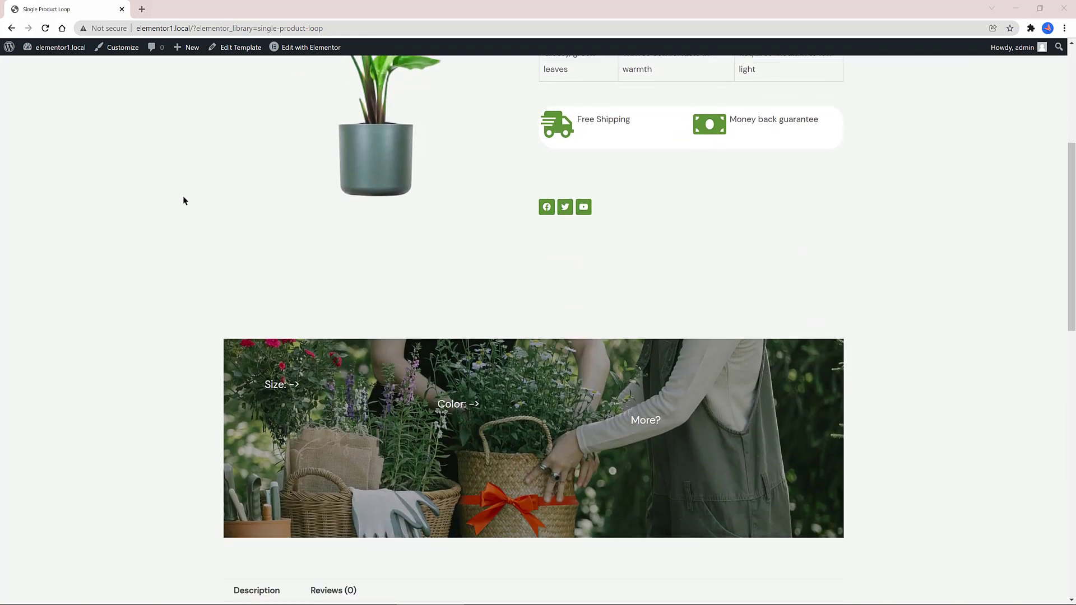
scroll(182, 200, down, 4)
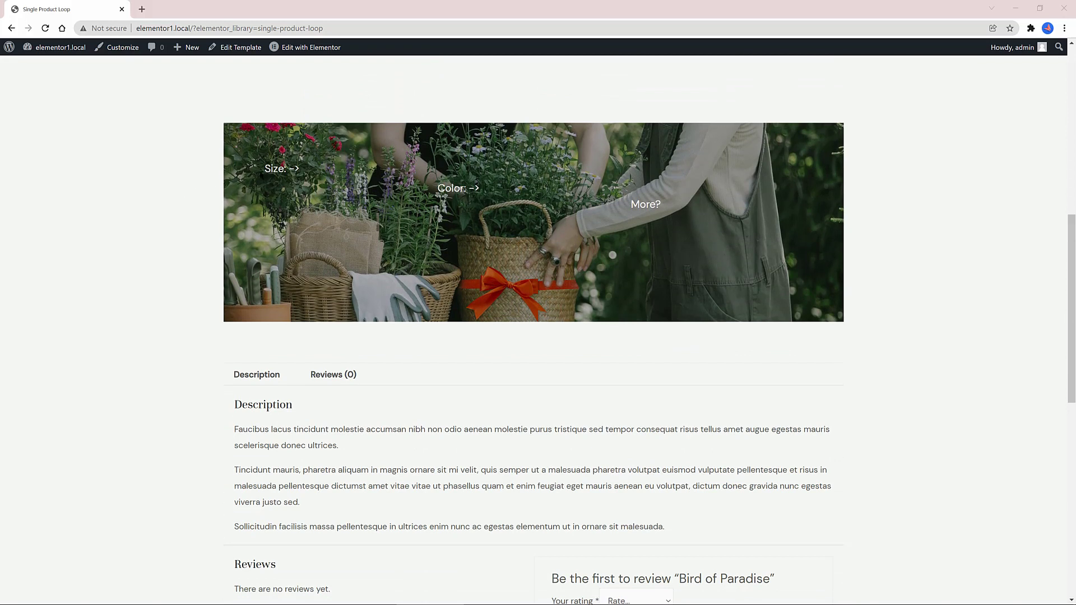
mouse_move(275, 174)
mouse_move(649, 208)
scroll(343, 272, down, 9)
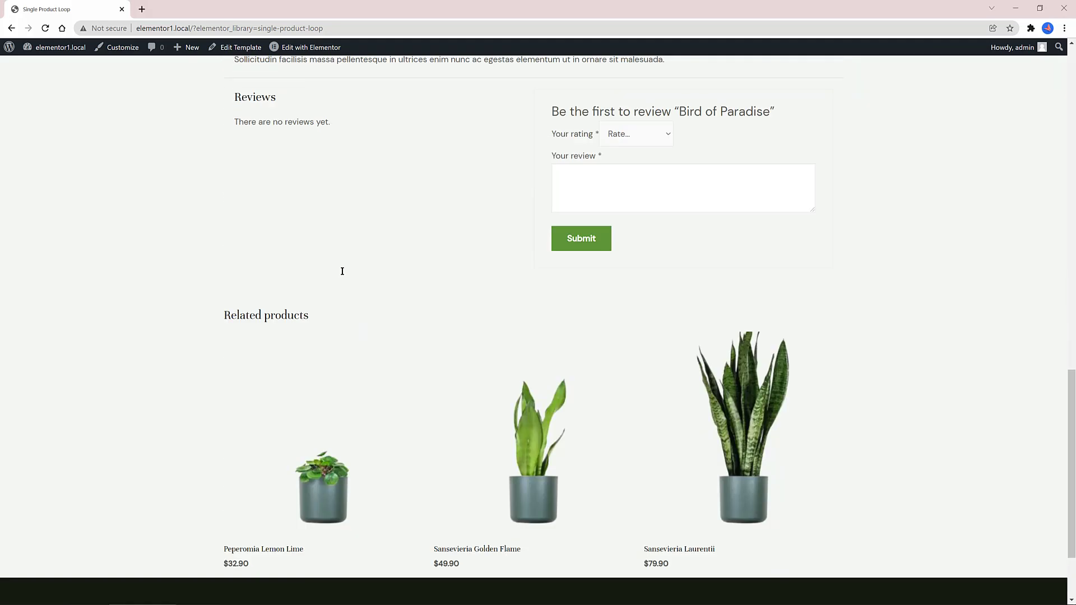
scroll(342, 273, down, 1)
scroll(342, 273, up, 4)
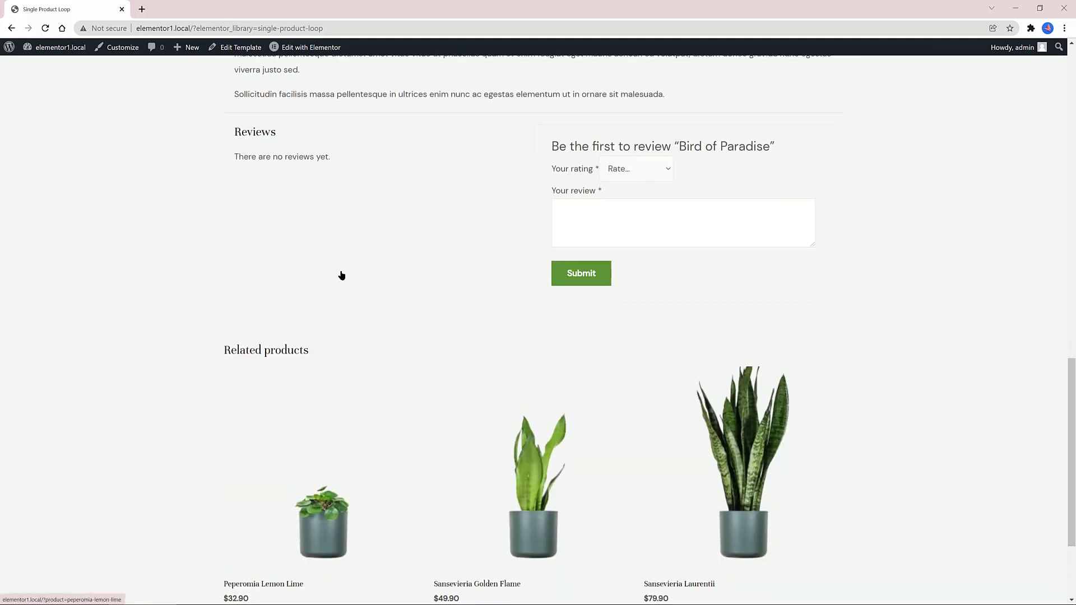
scroll(342, 275, up, 5)
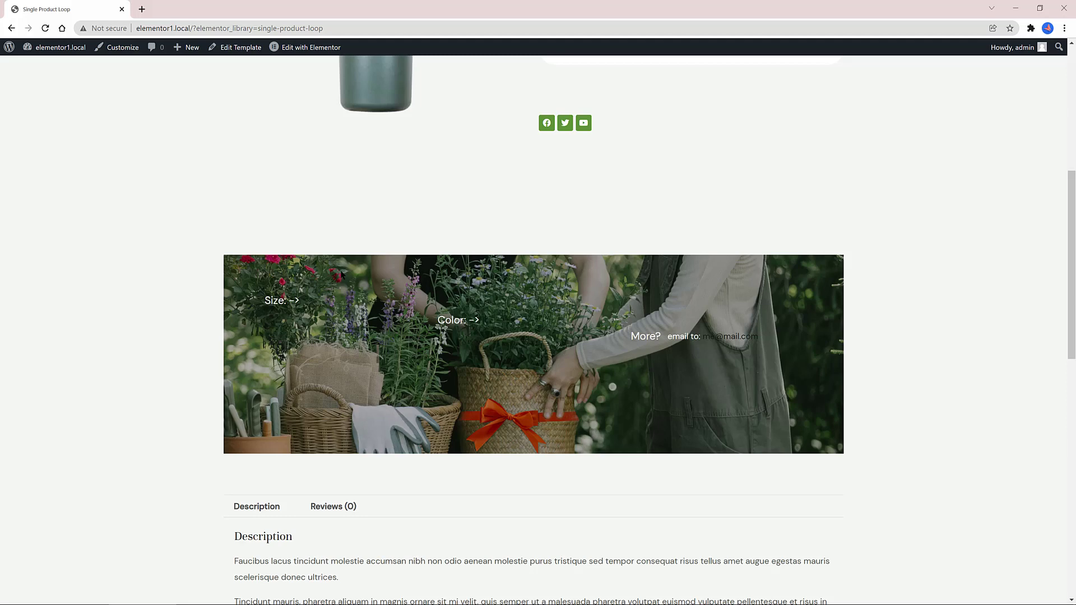
scroll(341, 273, up, 7)
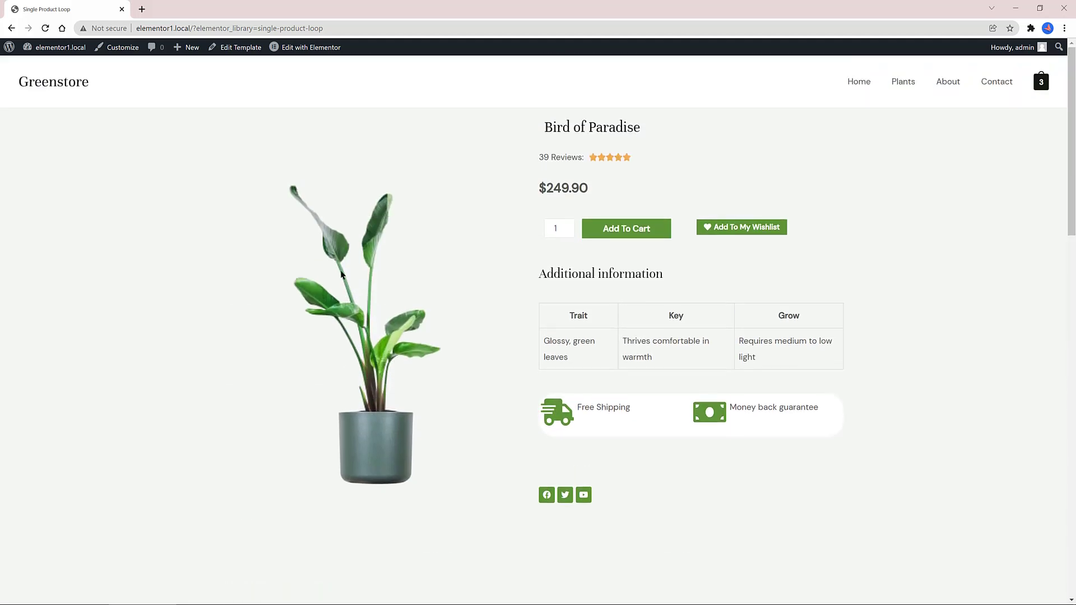